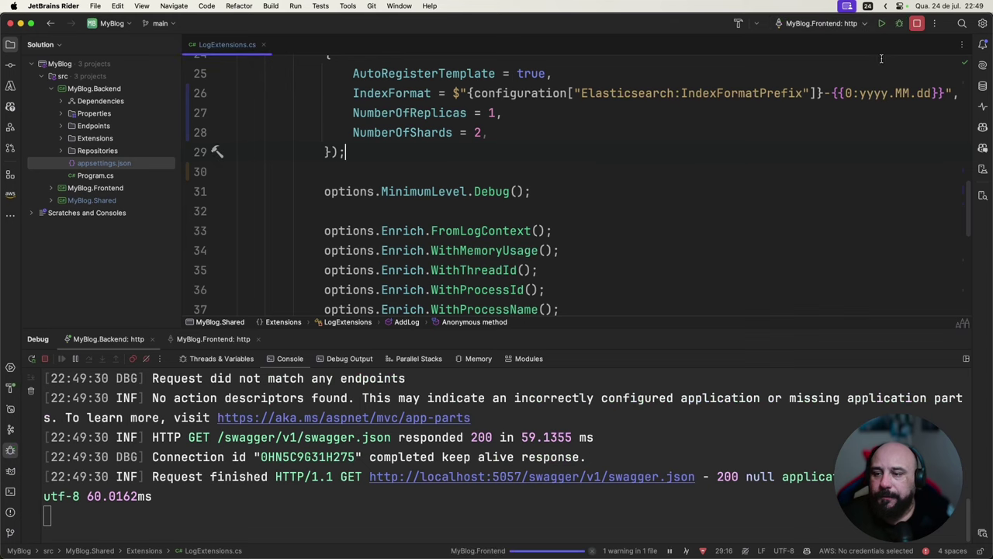
Switch to Microsoft Edge and close the last Swagger UI tab and the localhost:5039, Jaeger and Kibana product page tabs.
{"action": "left_click", "coordinate": [963, 342]}
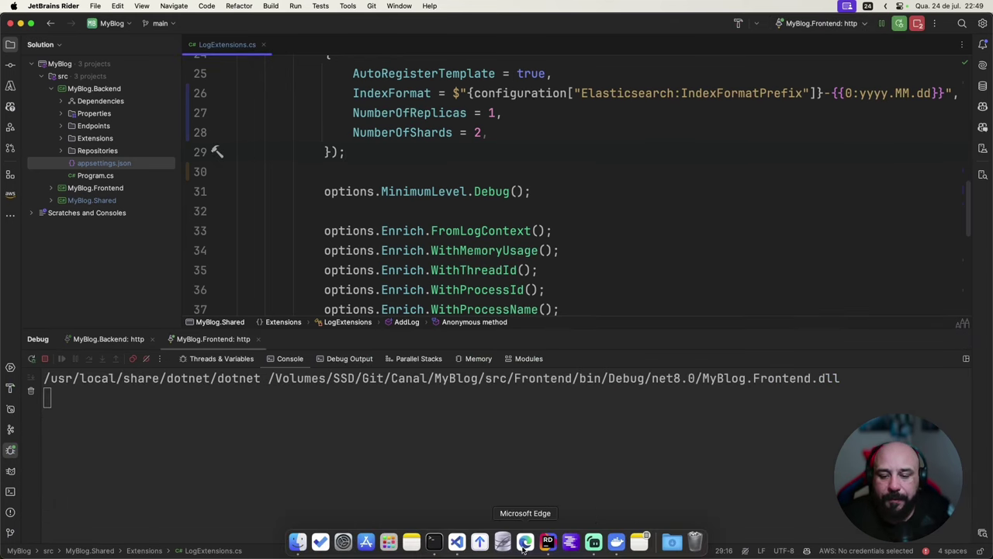
{"action": "left_click", "coordinate": [525, 540]}
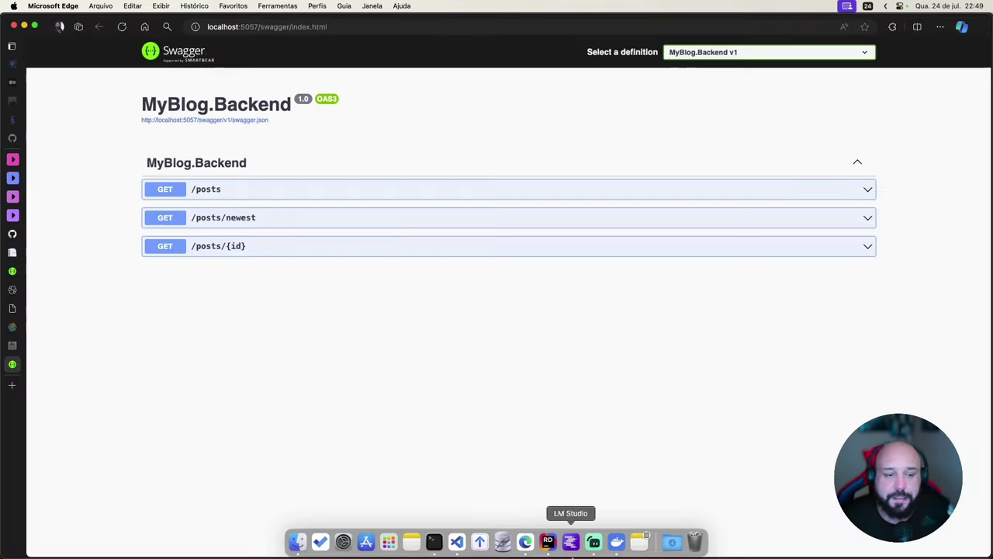
{"action": "left_click", "coordinate": [22, 290]}
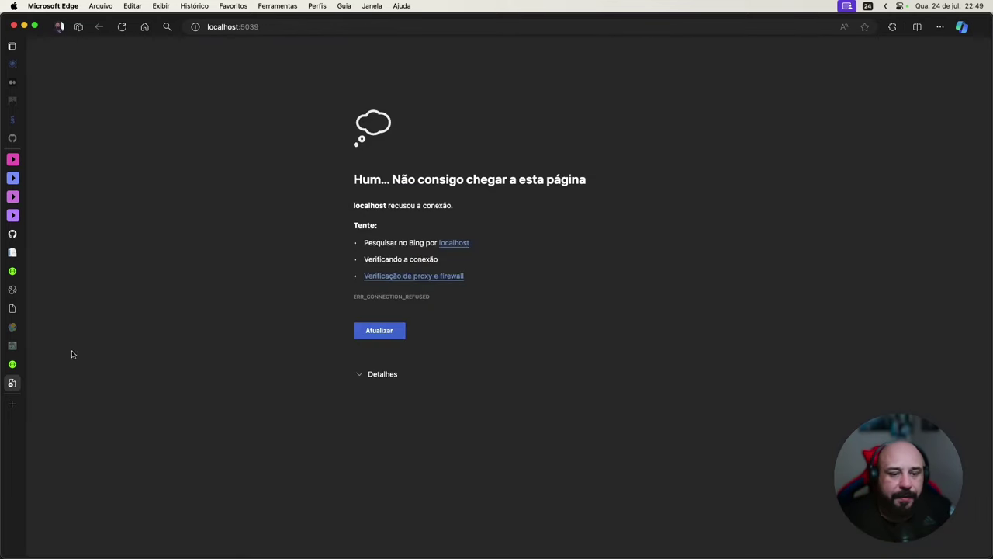
{"action": "mouse_move", "coordinate": [22, 371]}
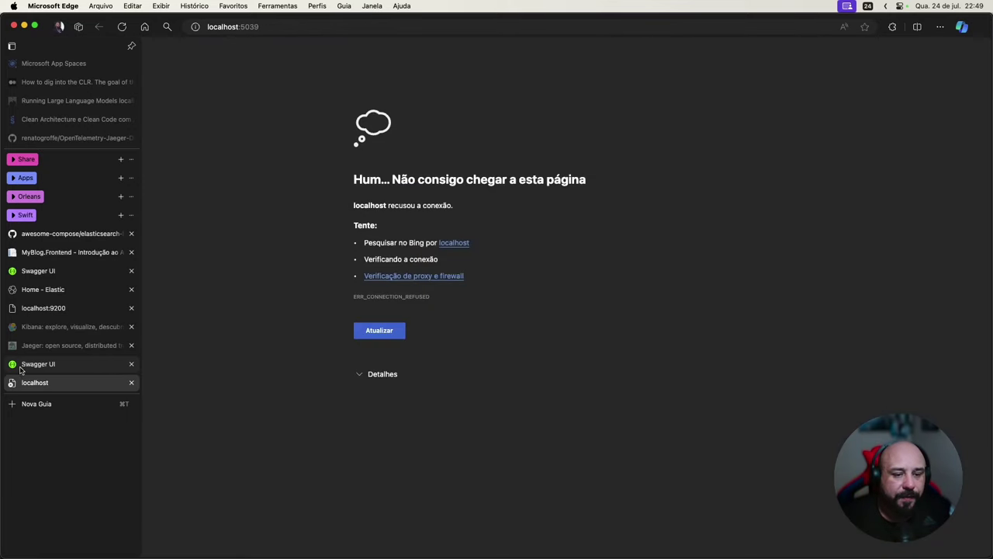
{"action": "left_click", "coordinate": [131, 364]}
{"action": "left_click", "coordinate": [131, 364]}
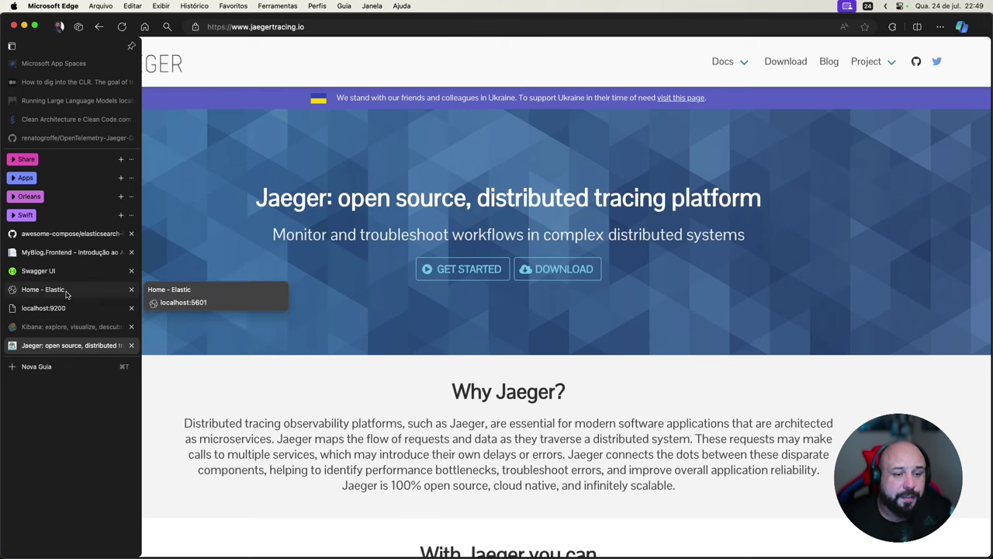
{"action": "left_click", "coordinate": [117, 327]}
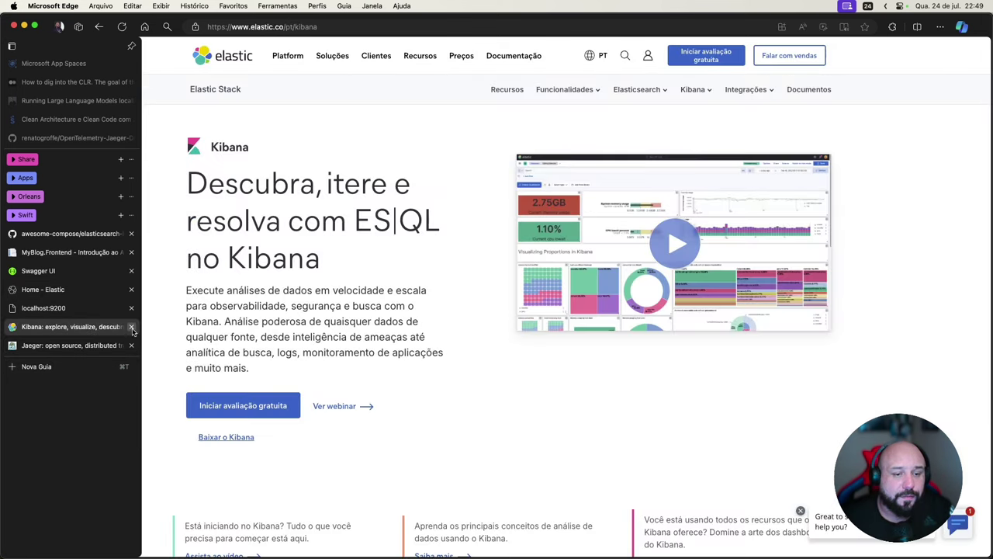
{"action": "left_click", "coordinate": [132, 328]}
{"action": "left_click", "coordinate": [131, 329]}
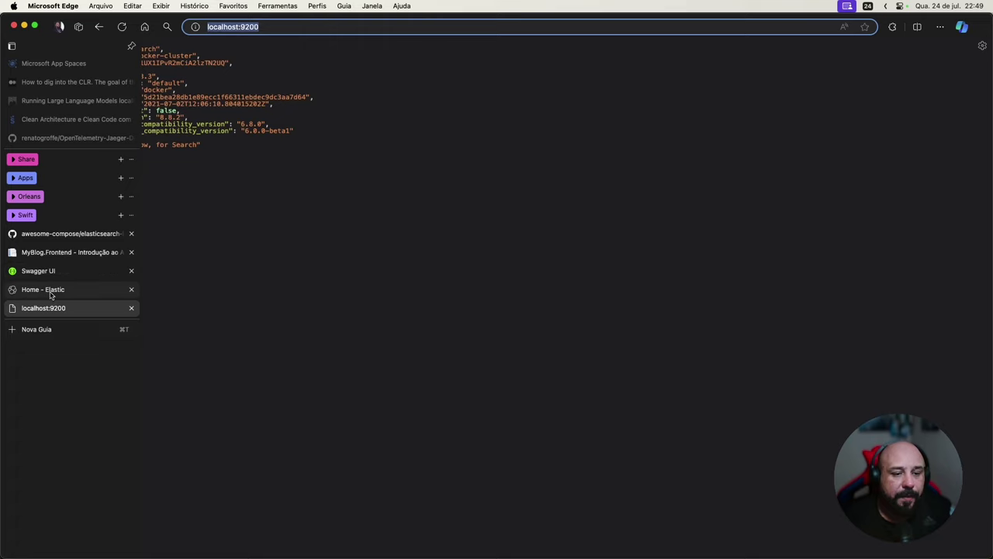
Show the Elastic home page at localhost:5601 and dismiss the security notice.
{"action": "left_click", "coordinate": [50, 293]}
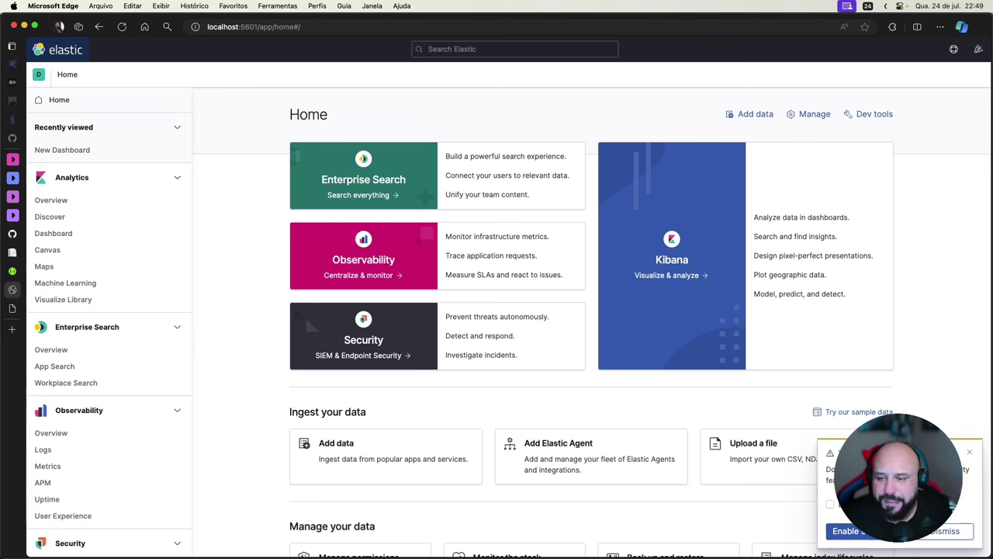
{"action": "left_click", "coordinate": [950, 530]}
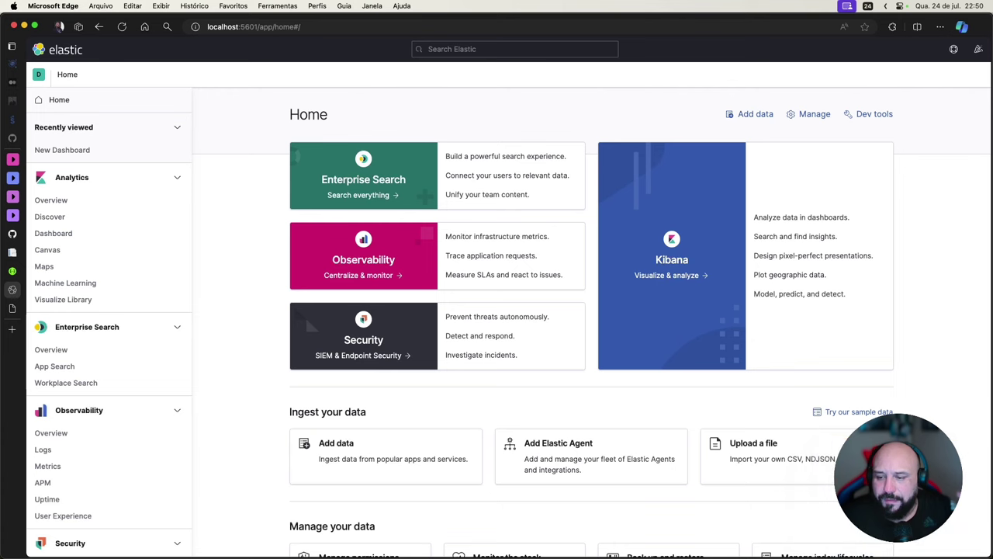
{"action": "scroll", "coordinate": [333, 362], "scroll_direction": "down", "scroll_amount": 5}
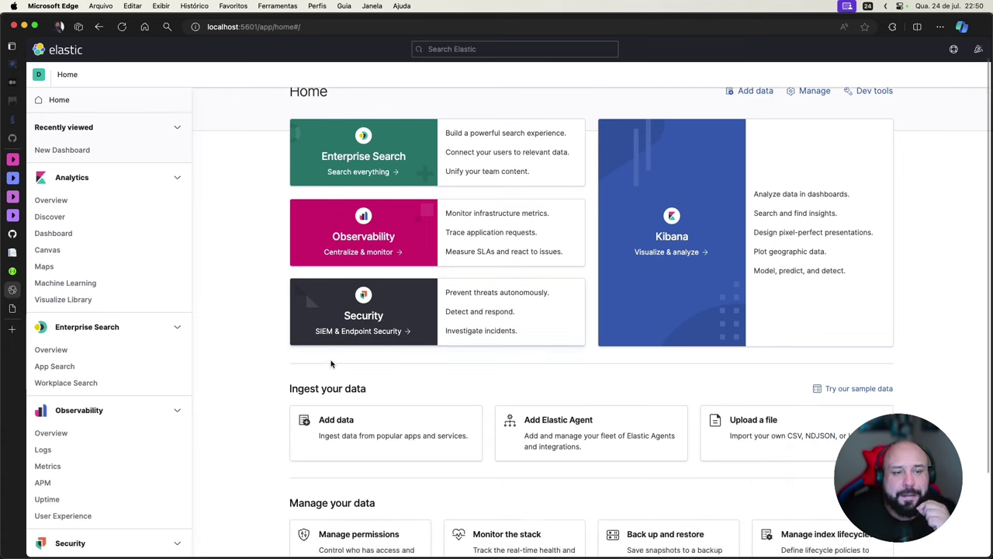
{"action": "scroll", "coordinate": [331, 363], "scroll_direction": "up", "scroll_amount": 5}
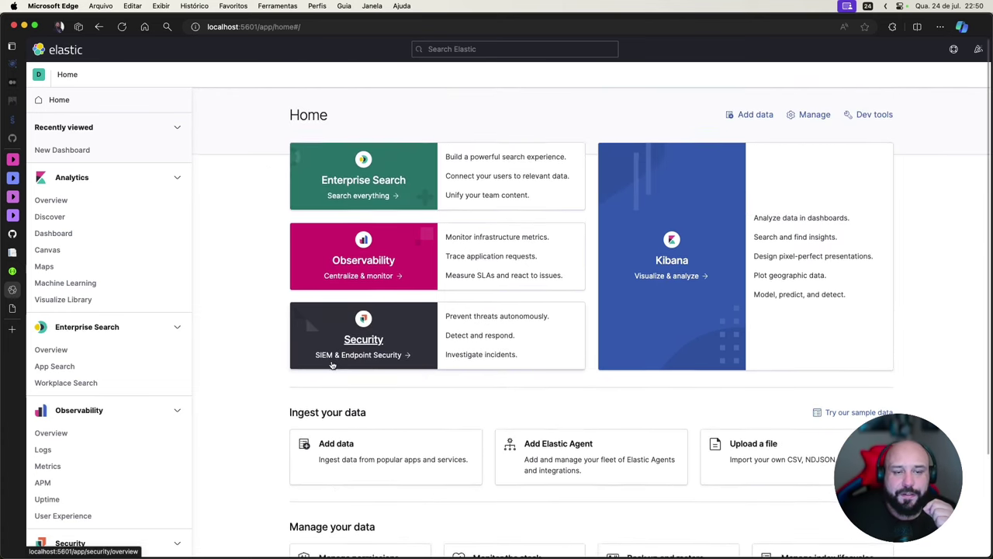
Check Discover for log data and open the Elasticsearch index list in Stack Management's Index Management.
{"action": "left_click", "coordinate": [56, 218]}
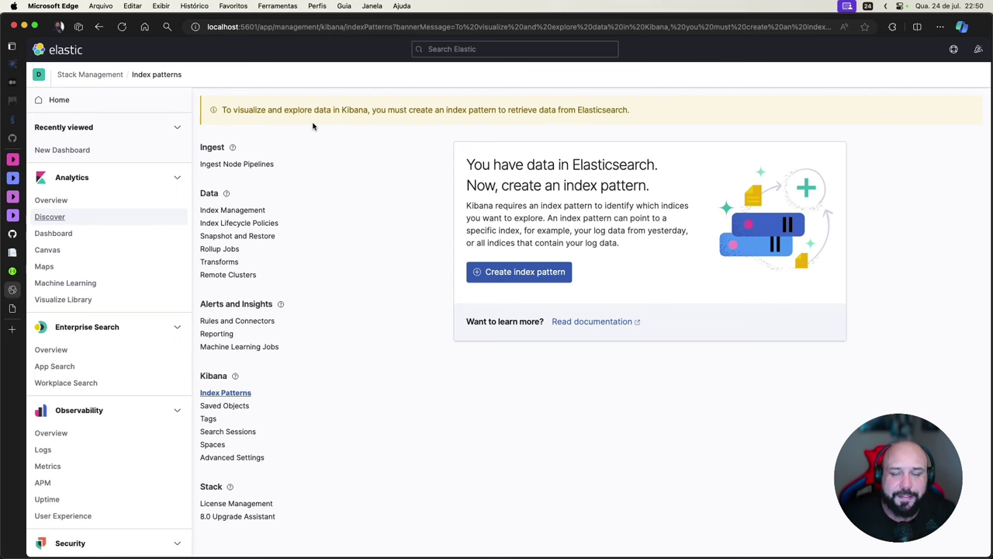
{"action": "scroll", "coordinate": [96, 301], "scroll_direction": "down", "scroll_amount": 5}
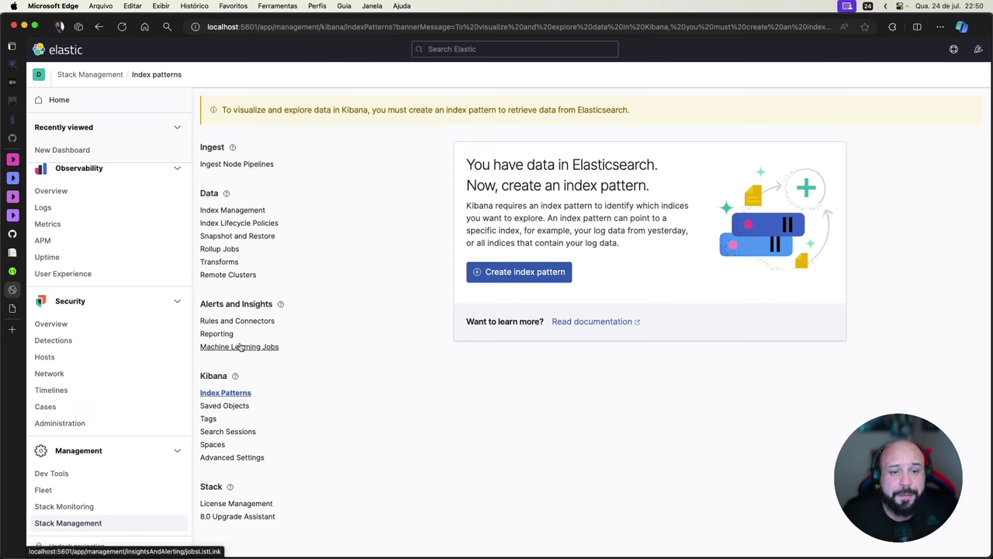
{"action": "left_click", "coordinate": [60, 524]}
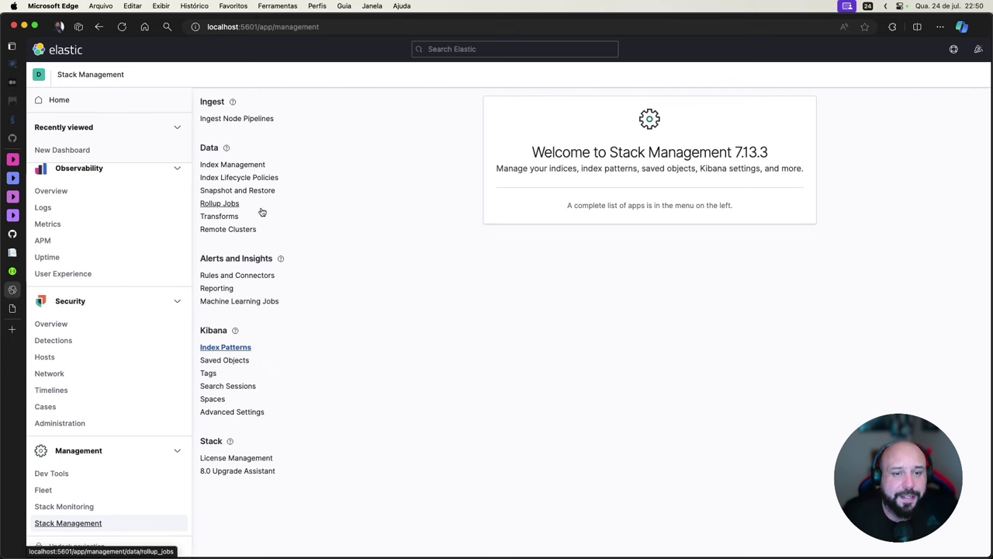
{"action": "left_click", "coordinate": [253, 171]}
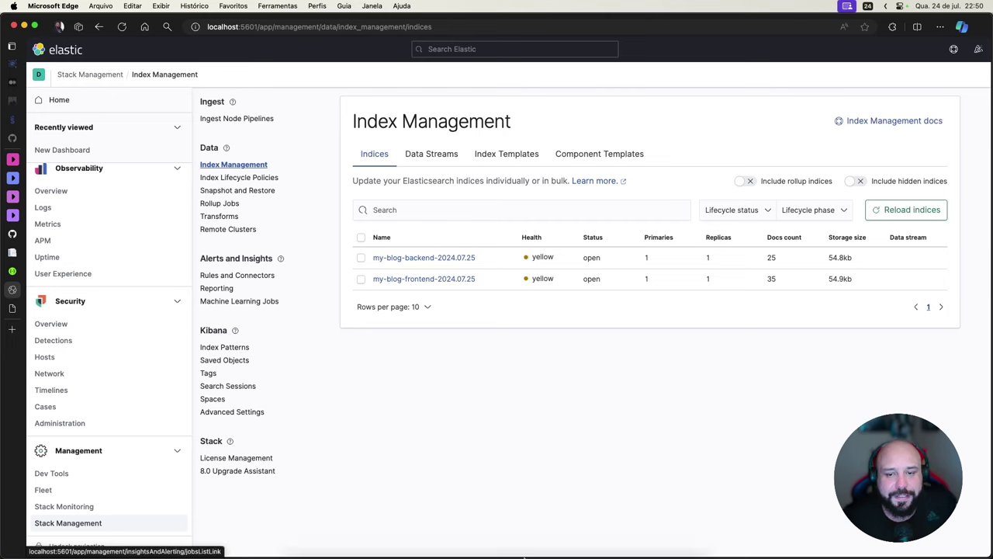
Switch to Rider and review the backend's IndexFormatPrefix in appsettings.json and the Elasticsearch sink's IndexFormat in LogExtensions.cs.
{"action": "left_click", "coordinate": [548, 543]}
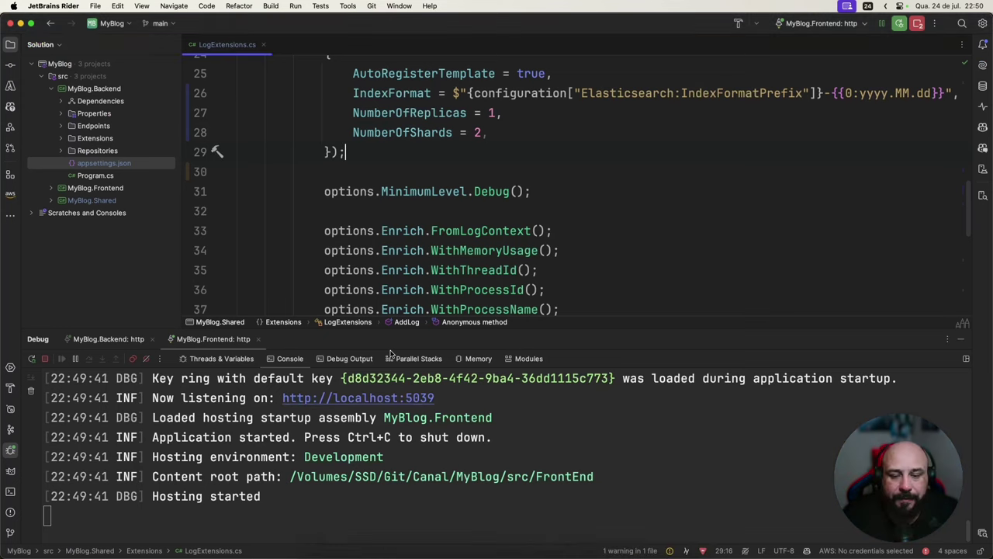
{"action": "left_click", "coordinate": [122, 166]}
{"action": "double_click", "coordinate": [122, 166]}
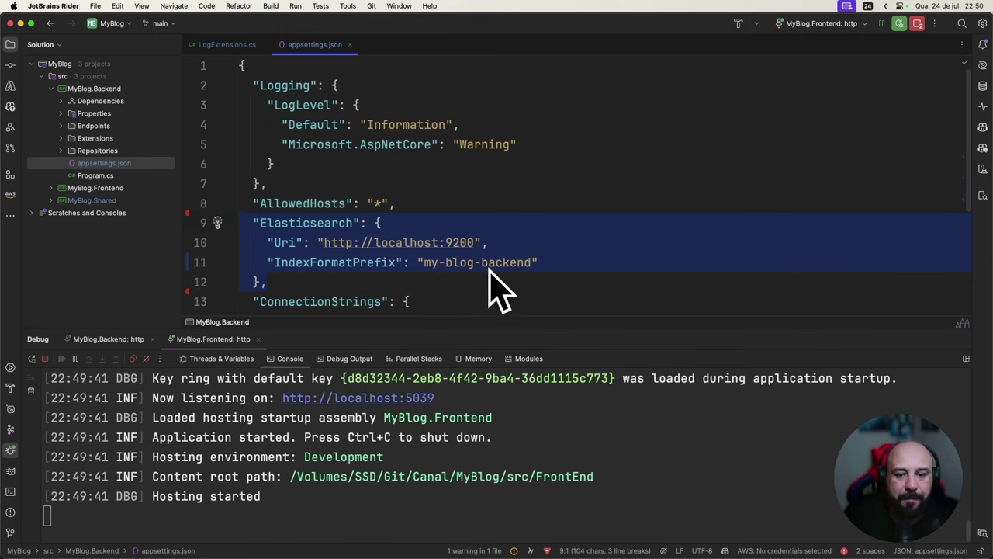
{"action": "left_click", "coordinate": [237, 47]}
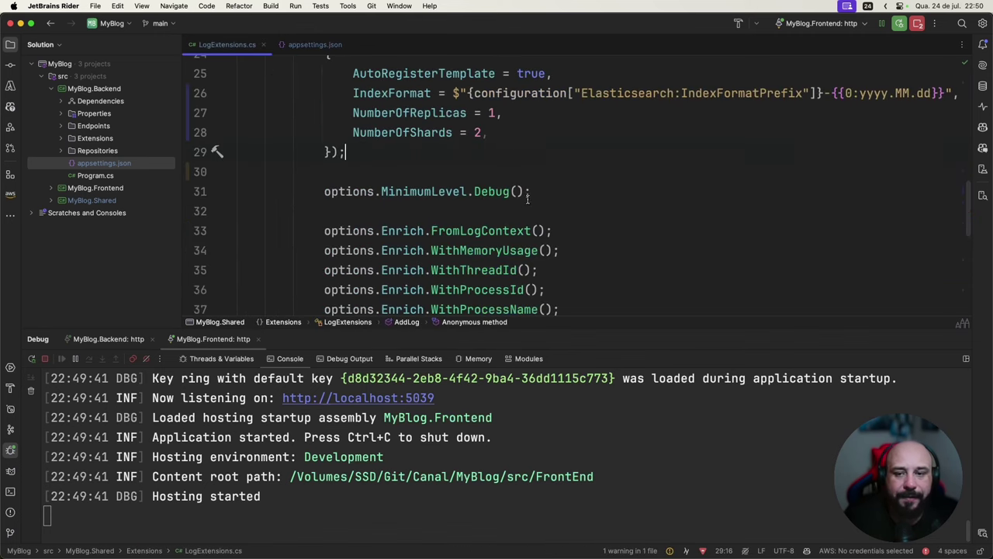
{"action": "scroll", "coordinate": [527, 199], "scroll_direction": "up", "scroll_amount": 3}
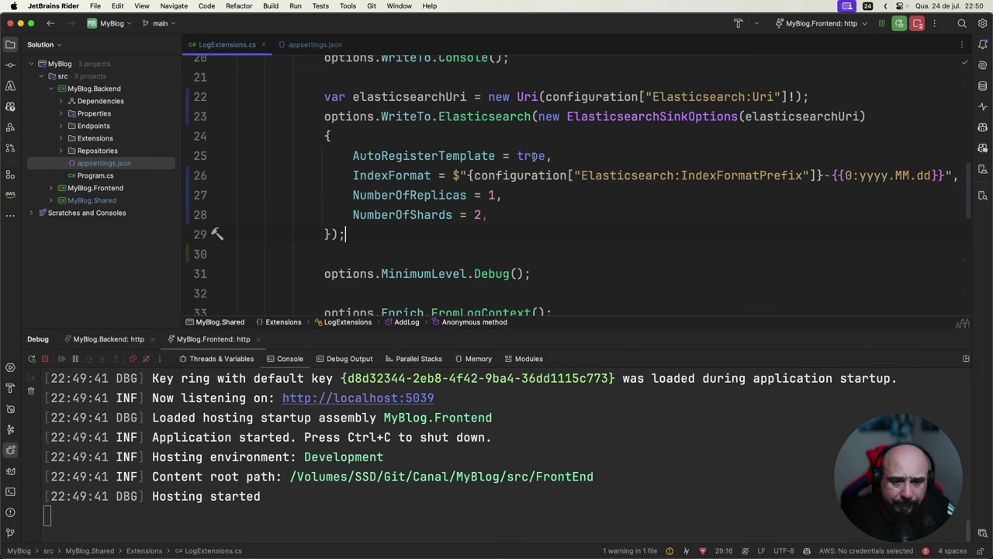
{"action": "scroll", "coordinate": [534, 156], "scroll_direction": "down", "scroll_amount": 1}
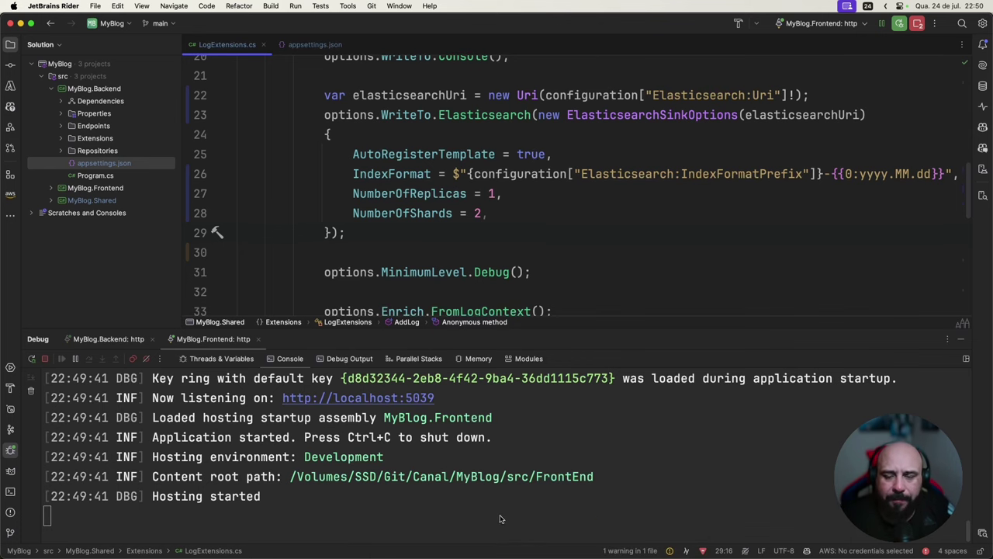
Switch back to Microsoft Edge and copy the index name my-blog-backend-2024.07.25 from the index list.
{"action": "mouse_move", "coordinate": [509, 556]}
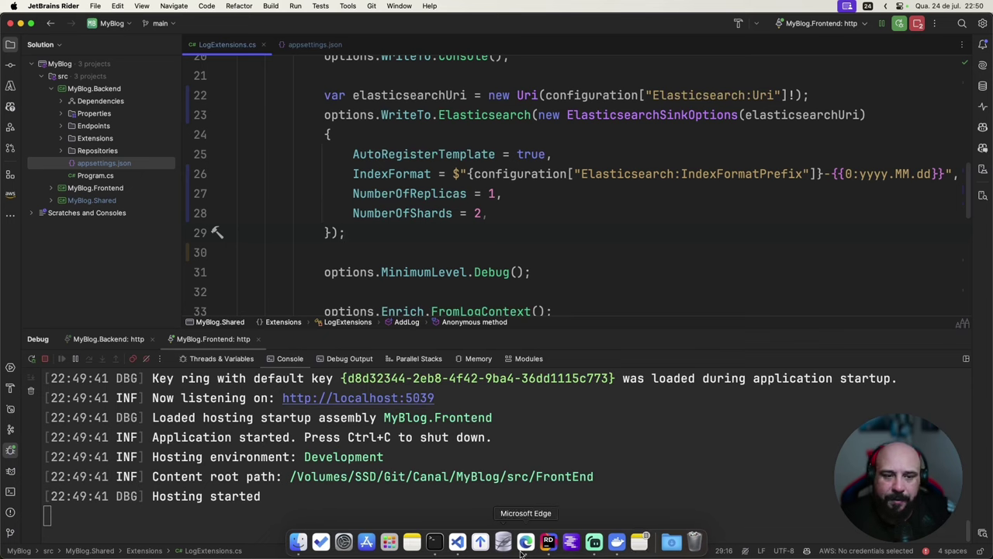
{"action": "left_click", "coordinate": [535, 542]}
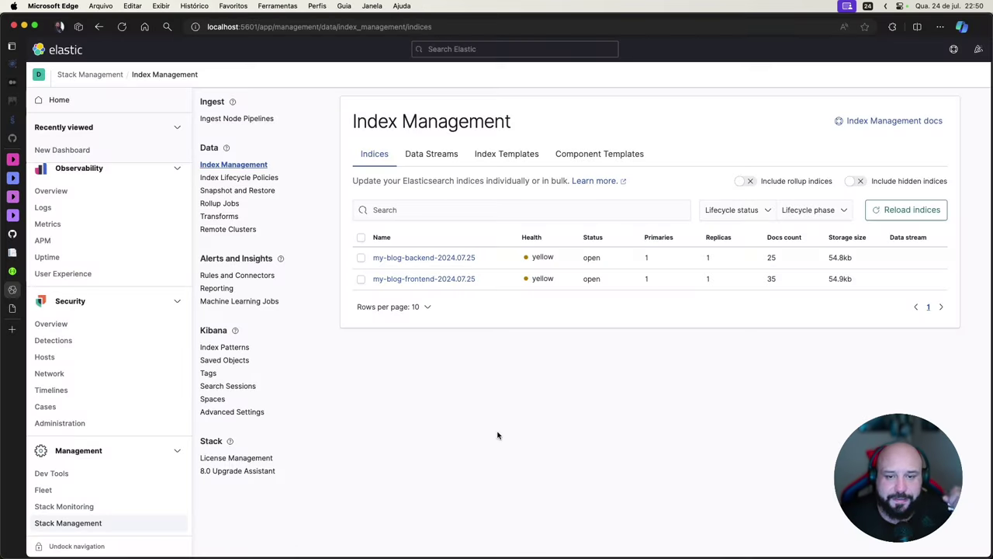
{"action": "left_click_drag", "start_coordinate": [481, 258], "coordinate": [374, 261]}
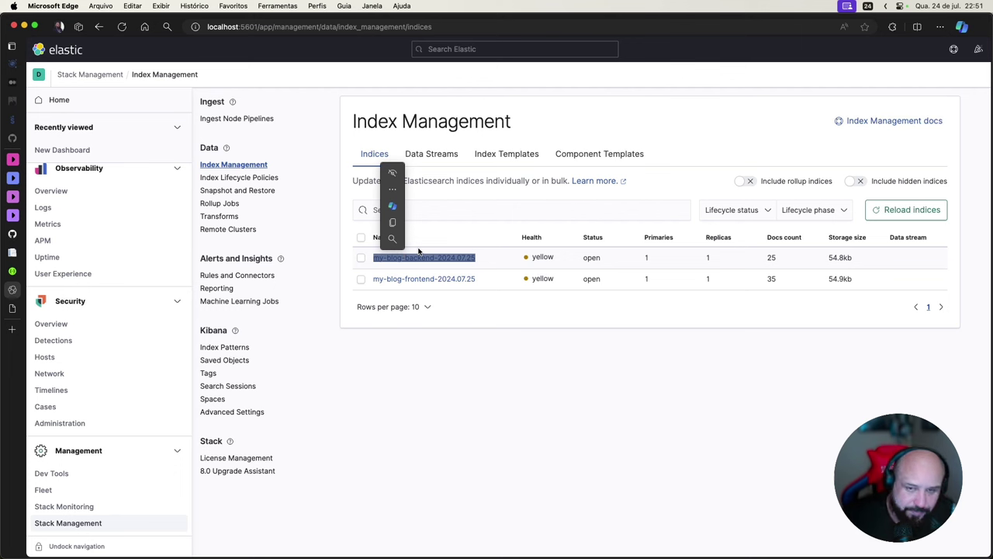
{"action": "key", "text": "cmd+c"}
{"action": "left_click", "coordinate": [463, 382]}
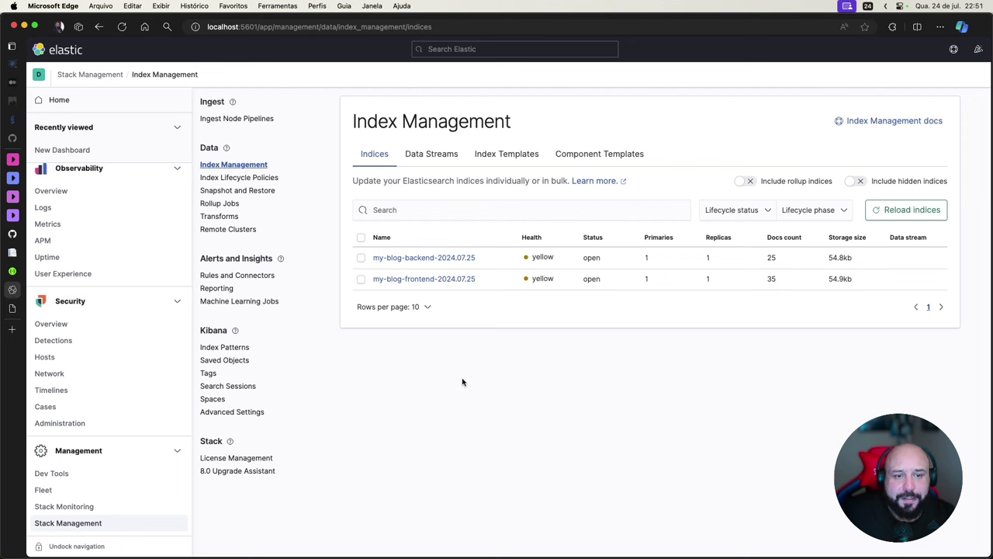
Examine the backend index's summary, settings, mappings, stats and editable settings, and close its details.
{"action": "left_click", "coordinate": [392, 259]}
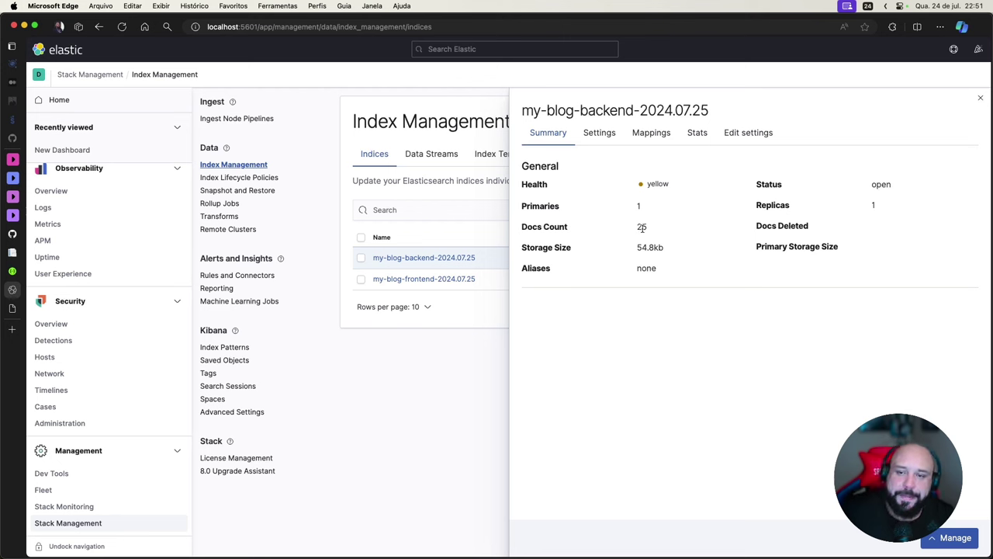
{"action": "left_click", "coordinate": [603, 135]}
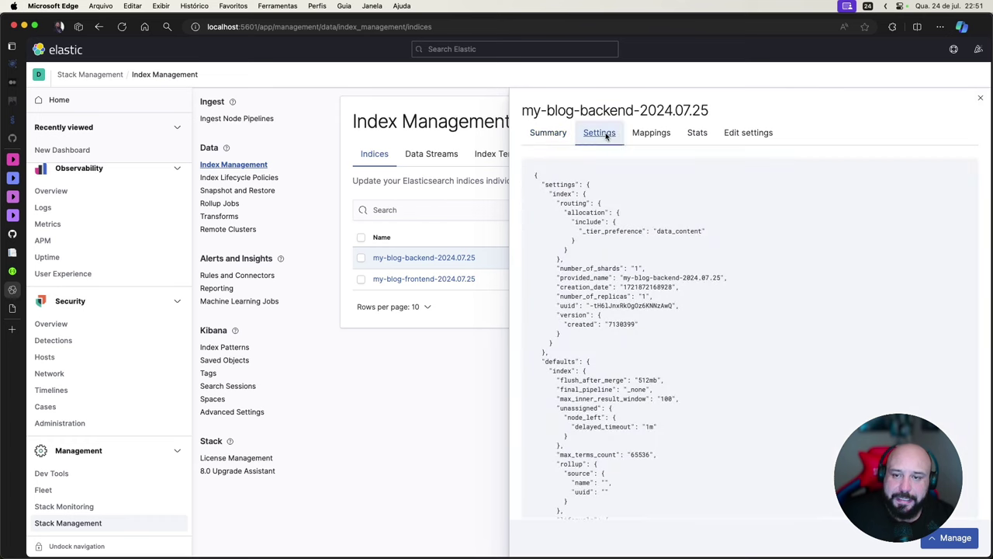
{"action": "left_click", "coordinate": [656, 135]}
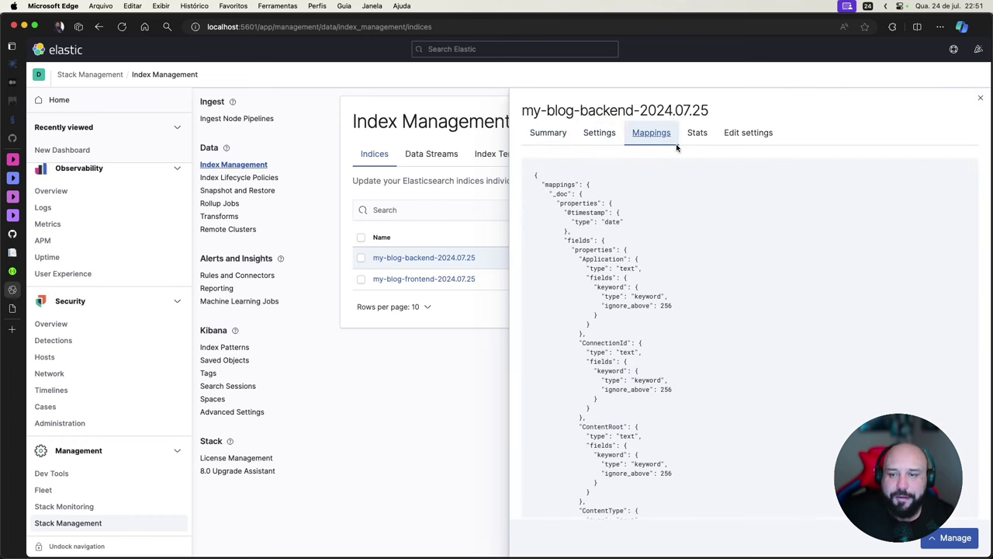
{"action": "left_click", "coordinate": [697, 135]}
{"action": "left_click", "coordinate": [747, 134]}
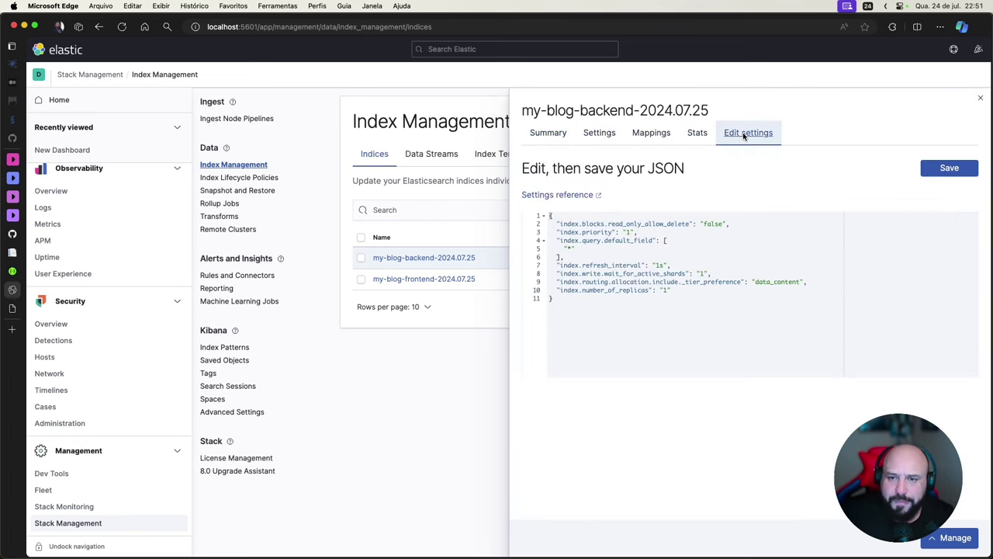
{"action": "left_click", "coordinate": [551, 135]}
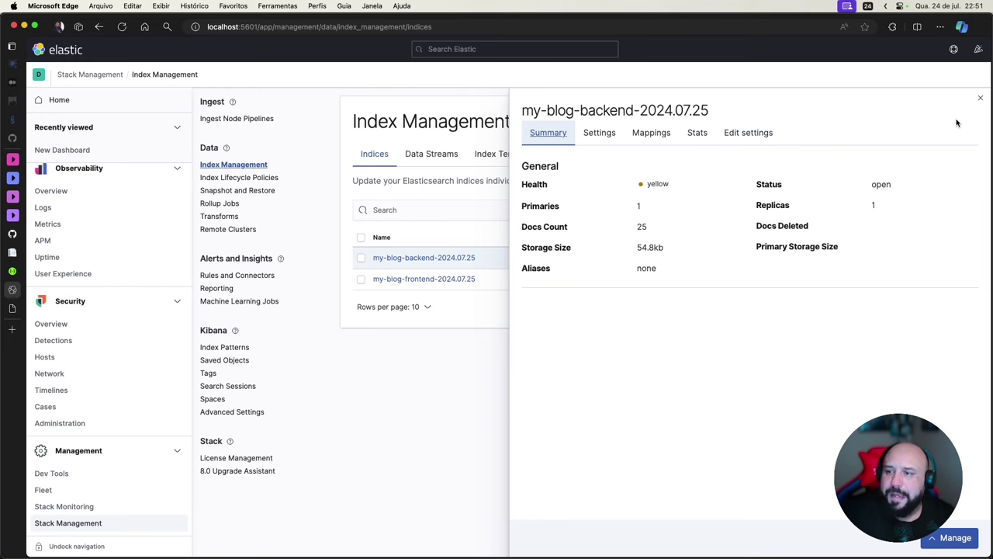
{"action": "left_click", "coordinate": [980, 100]}
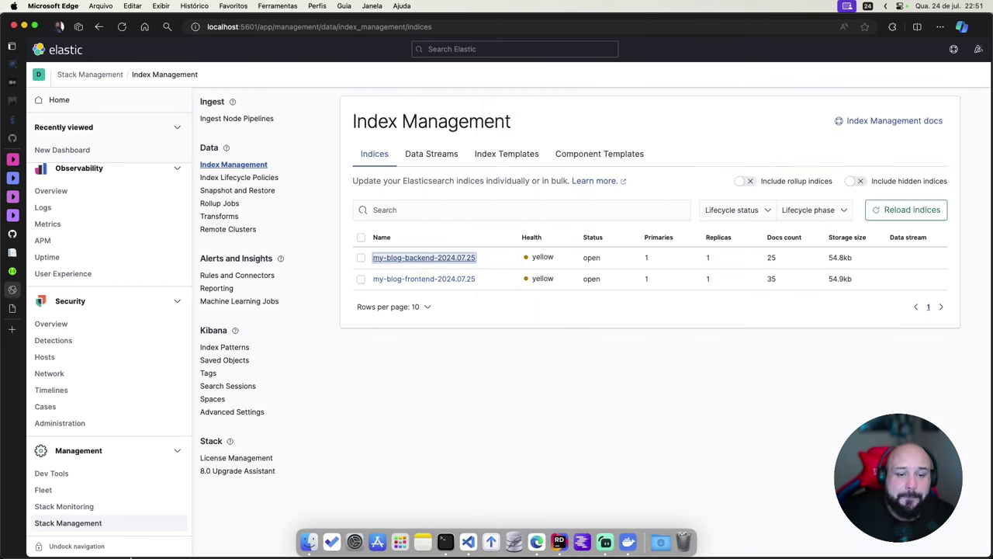
Start a new Kibana index pattern and set its name to my-blog-backend-*.
{"action": "left_click", "coordinate": [237, 349]}
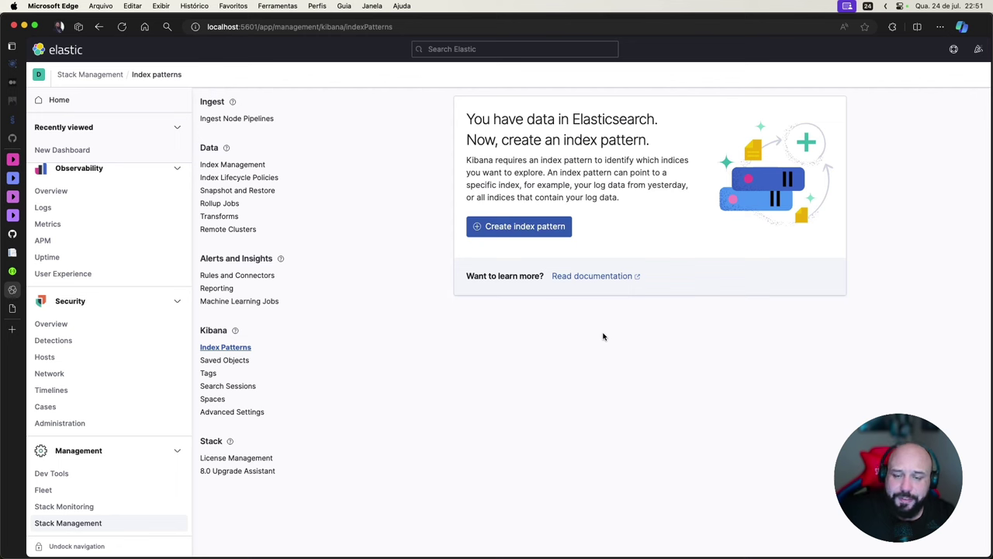
{"action": "left_click", "coordinate": [552, 226]}
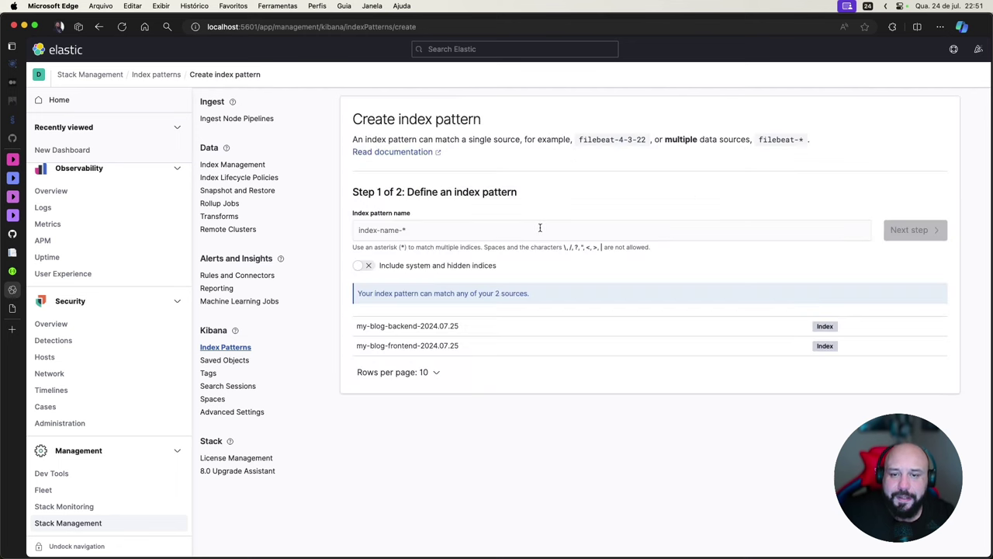
{"action": "left_click", "coordinate": [454, 230]}
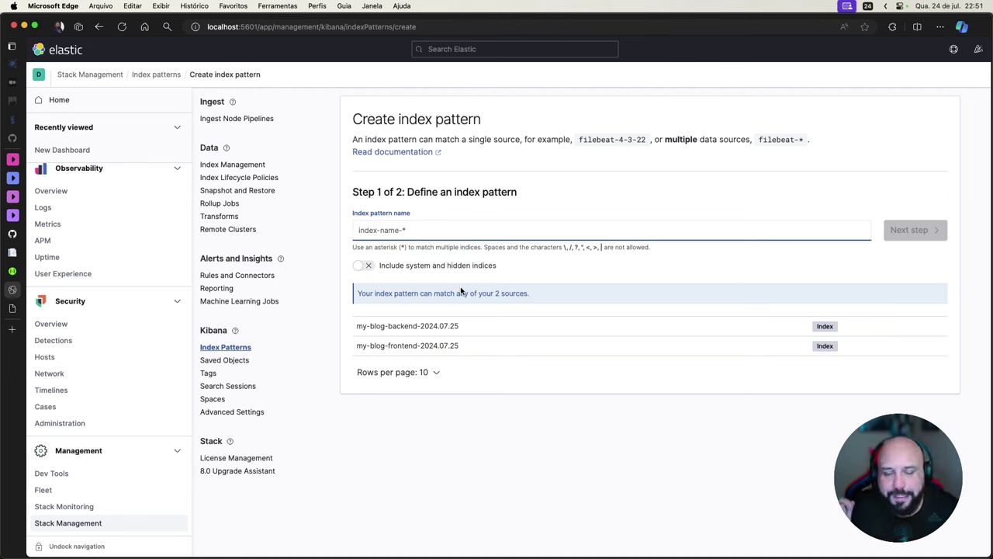
{"action": "key", "text": "super+v"}
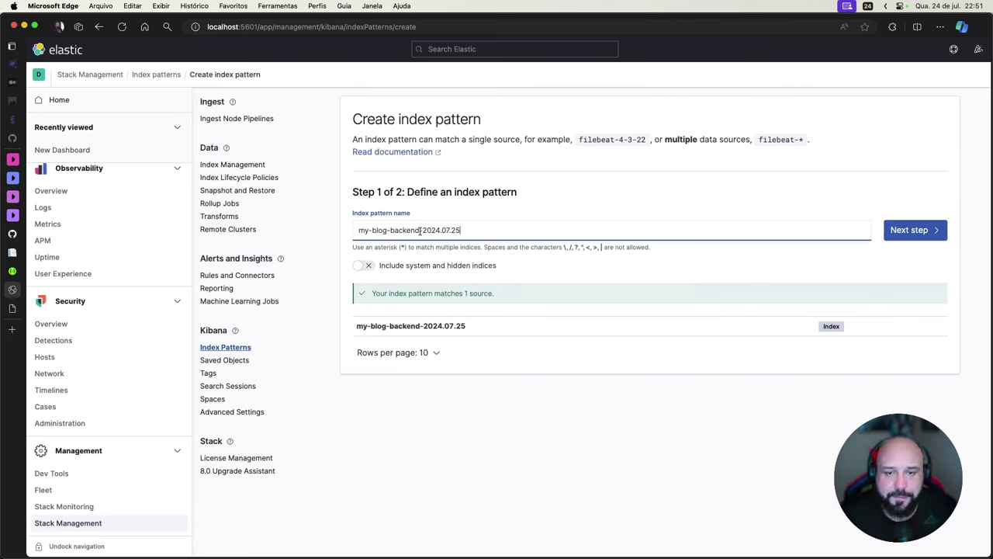
{"action": "left_click_drag", "start_coordinate": [420, 231], "coordinate": [509, 229]}
{"action": "type", "text": "-*"}
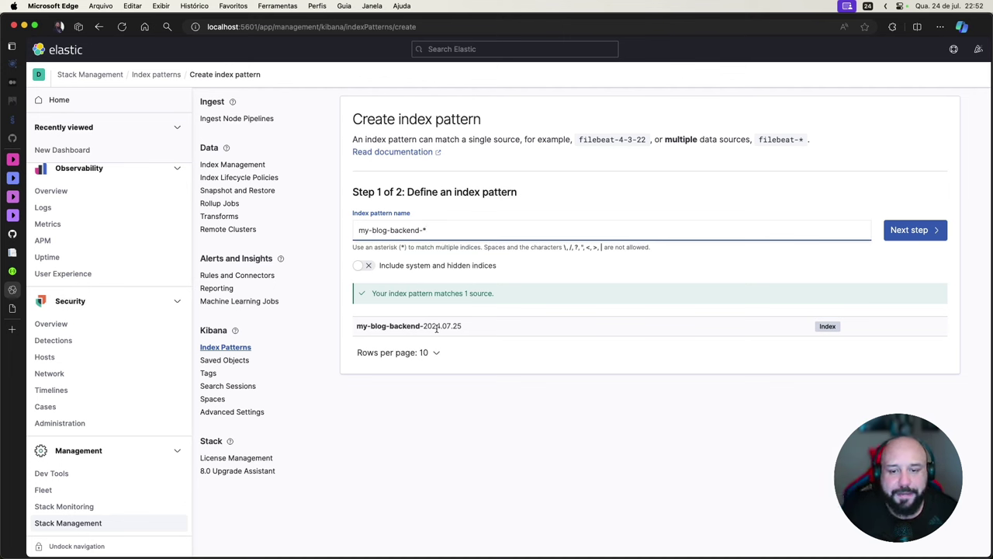
Compare the matched index's date suffix with the sink's IndexFormat in LogExtensions.cs in Rider, and return to Microsoft Edge.
{"action": "left_click_drag", "start_coordinate": [424, 326], "coordinate": [470, 328]}
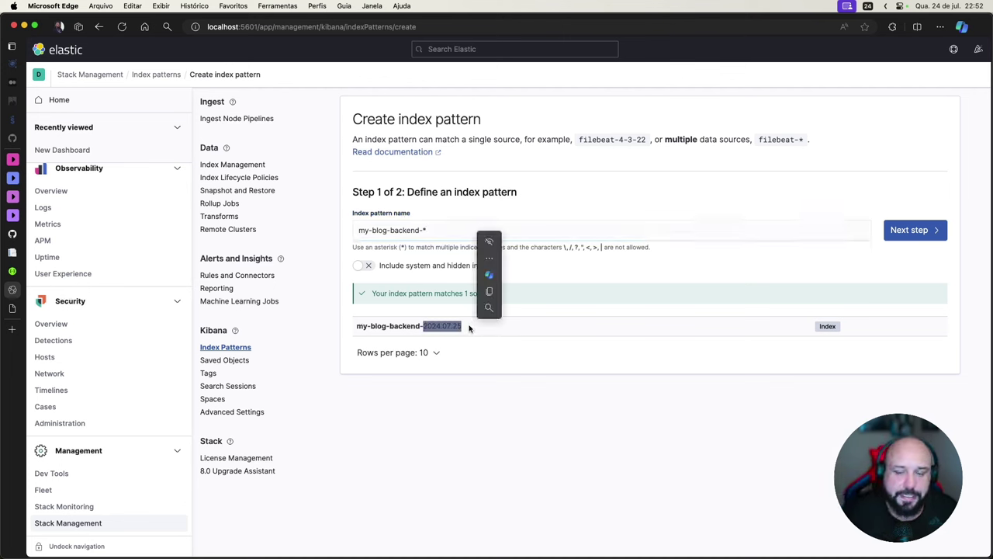
{"action": "left_click", "coordinate": [559, 545]}
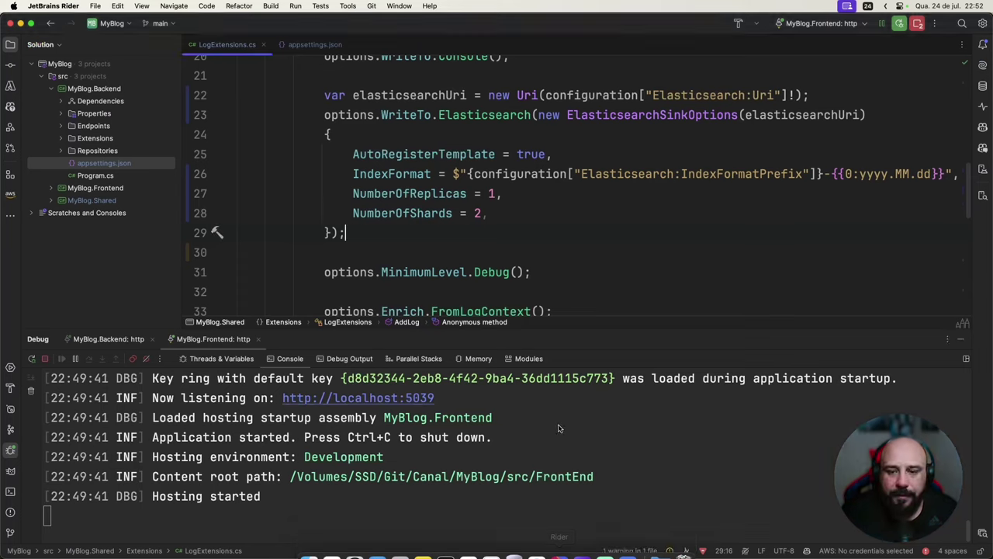
{"action": "scroll", "coordinate": [702, 215], "scroll_direction": "right", "scroll_amount": 1}
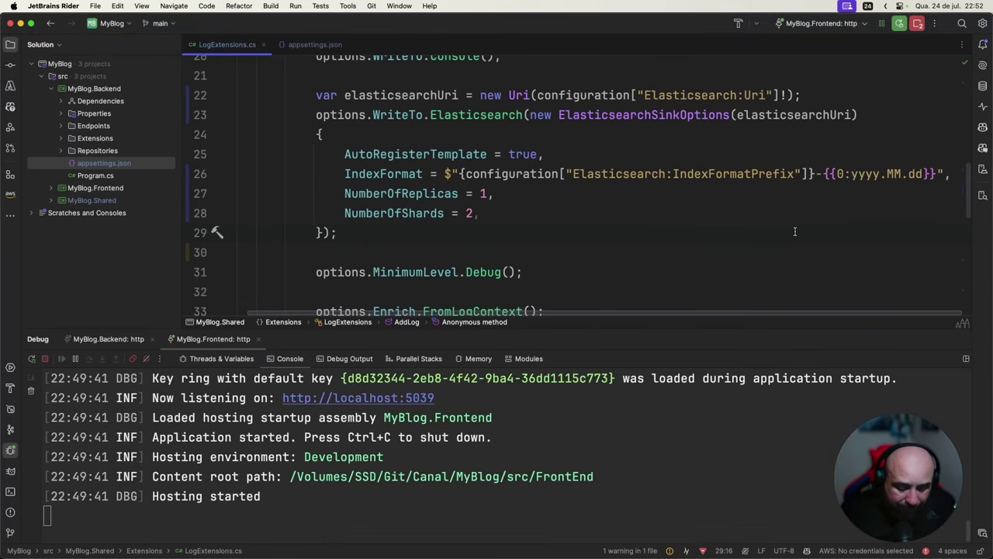
{"action": "key", "text": "super+Tab"}
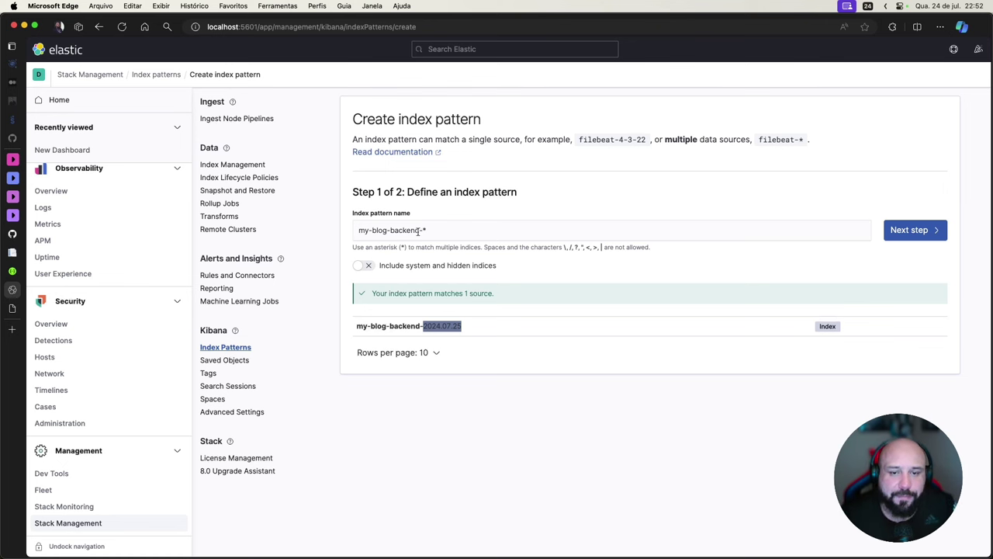
{"action": "left_click", "coordinate": [905, 230]}
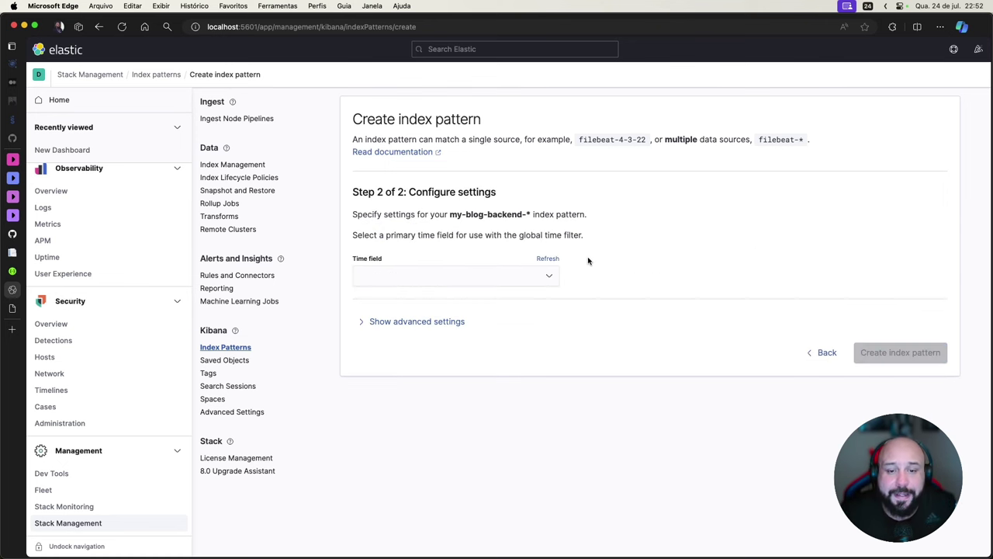
{"action": "left_click", "coordinate": [548, 278]}
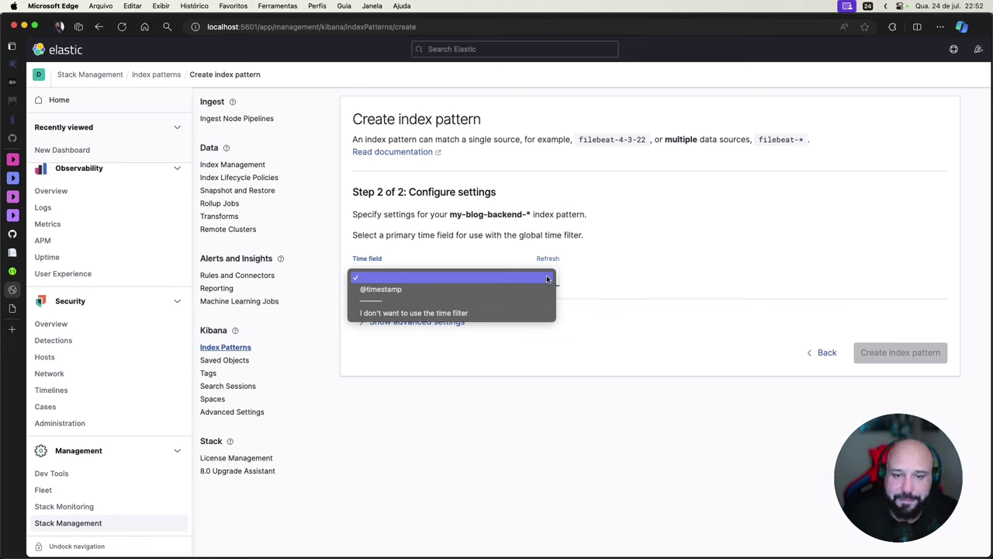
{"action": "left_click", "coordinate": [466, 288]}
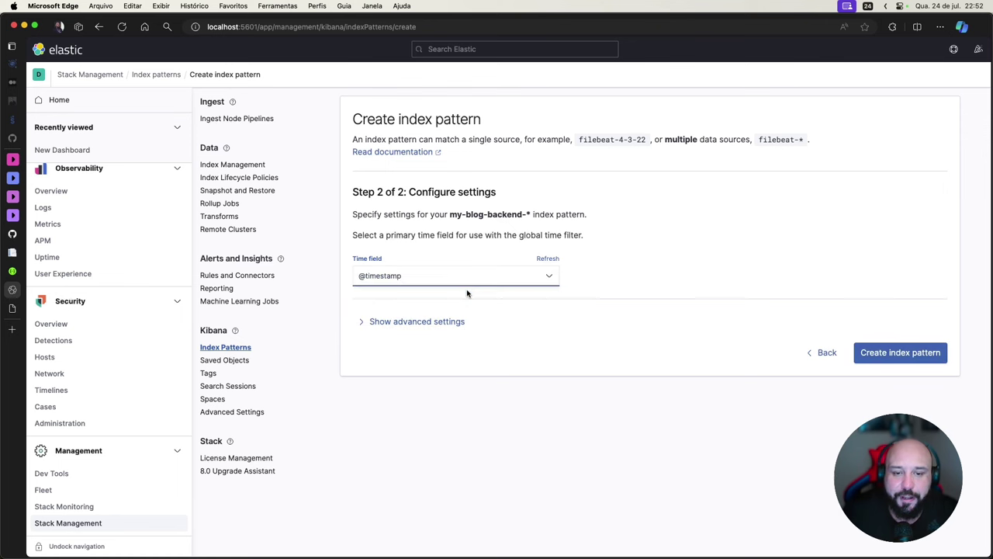
{"action": "left_click", "coordinate": [881, 354]}
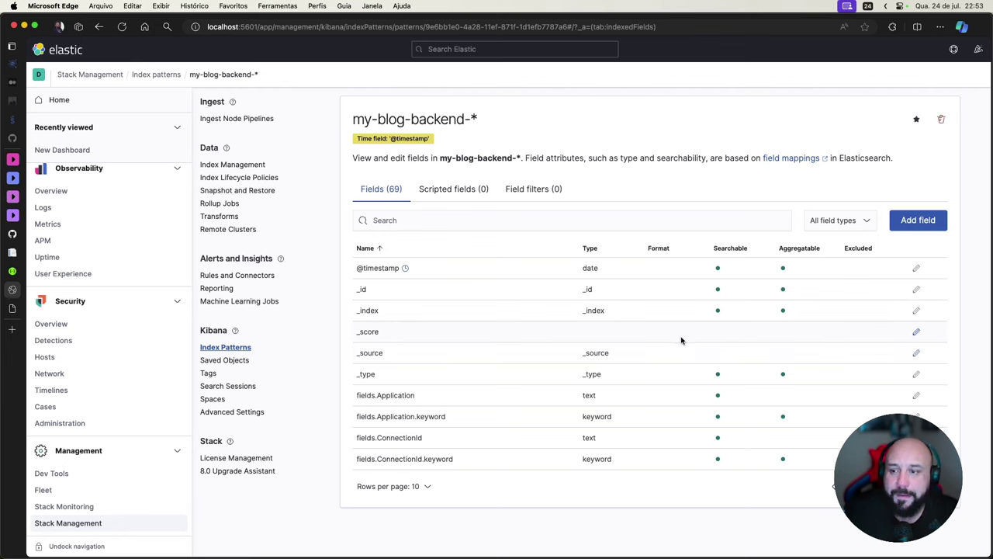
Start another index pattern and set its name to my-blog-frontend-*.
{"action": "left_click", "coordinate": [225, 348]}
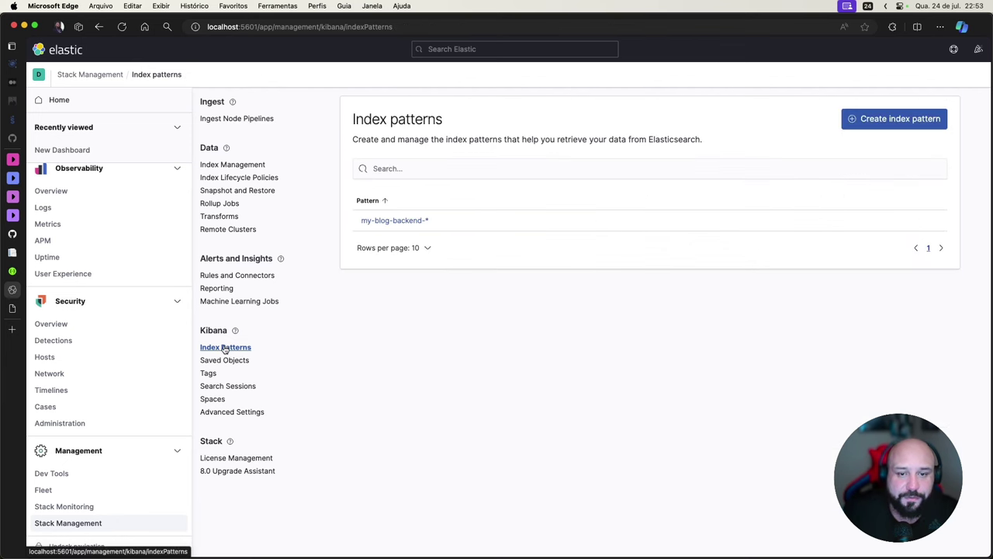
{"action": "left_click", "coordinate": [914, 119]}
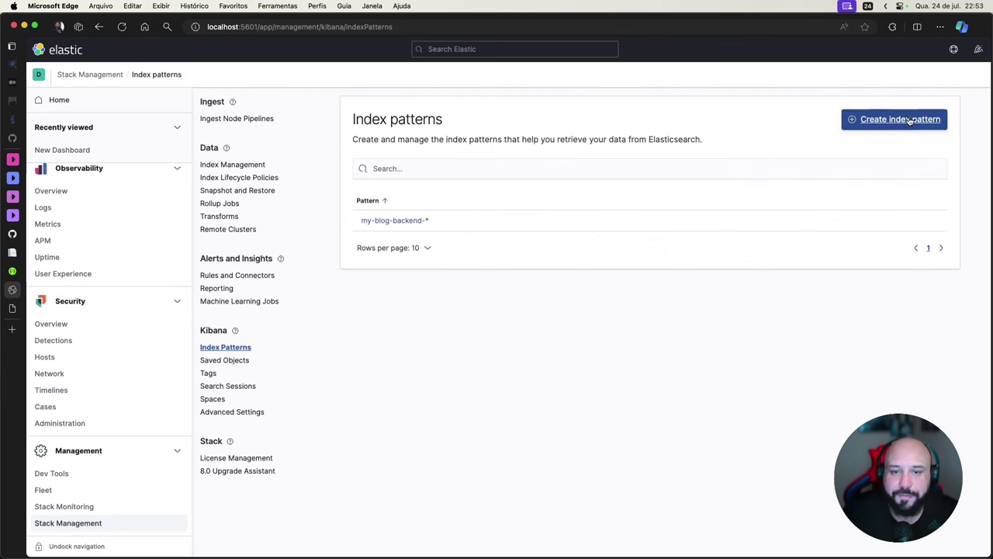
{"action": "left_click", "coordinate": [428, 233]}
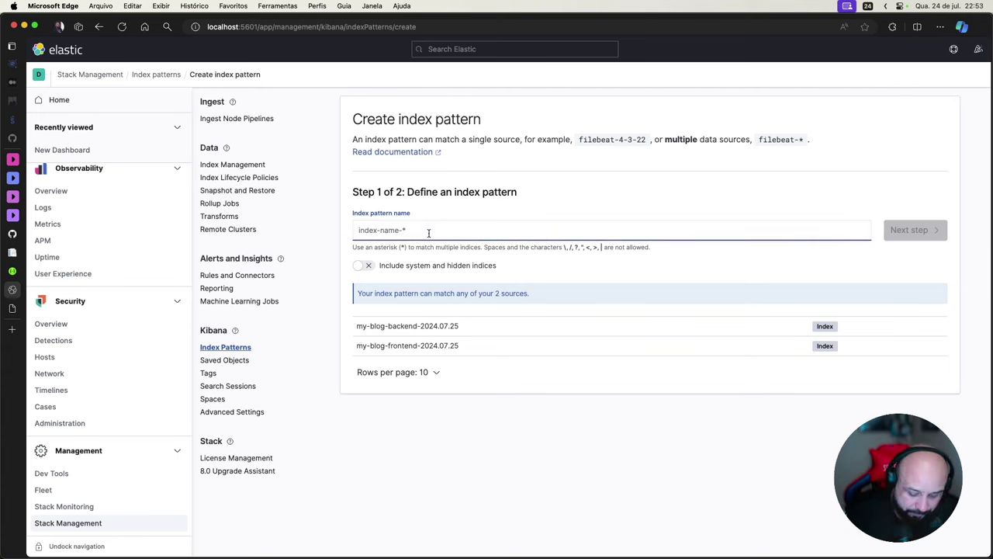
{"action": "type", "text": "my-blog-backend-2024.07.25"}
{"action": "left_click_drag", "start_coordinate": [391, 231], "coordinate": [509, 229]}
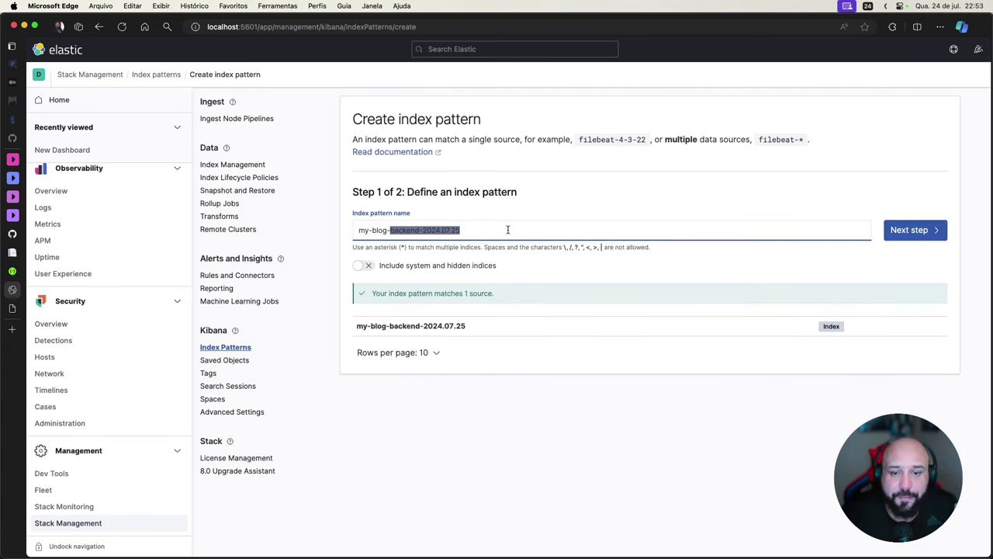
{"action": "type", "text": "frontend"}
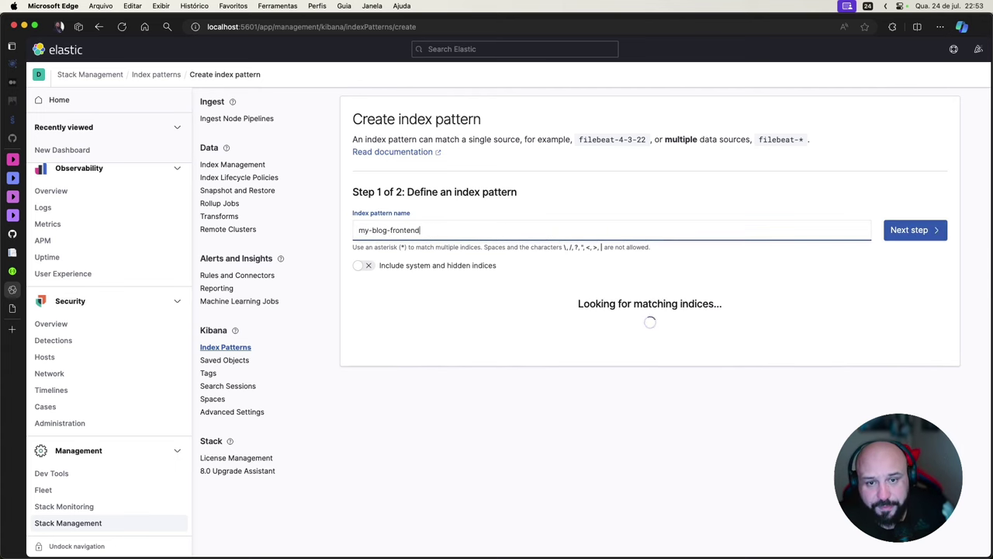
{"action": "type", "text": "-"}
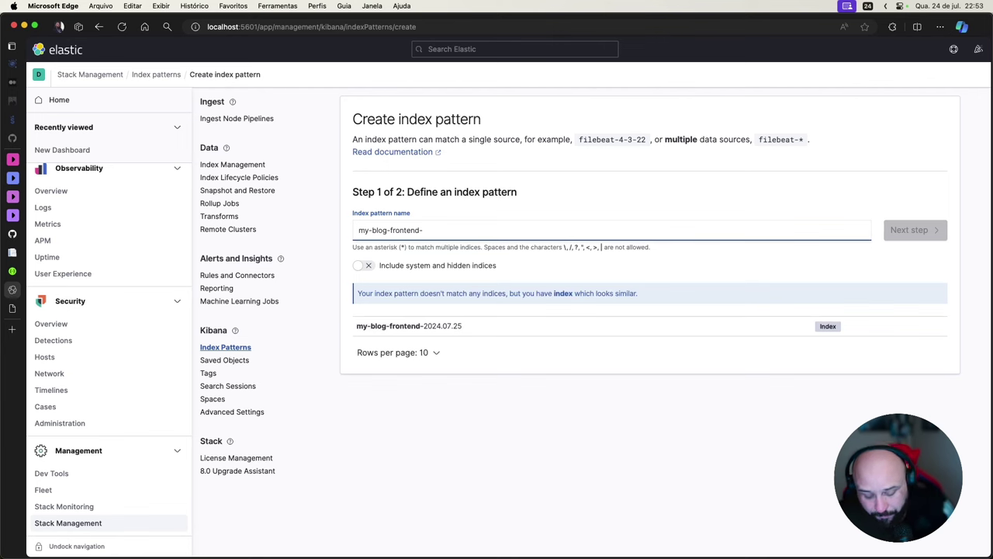
{"action": "type", "text": "*"}
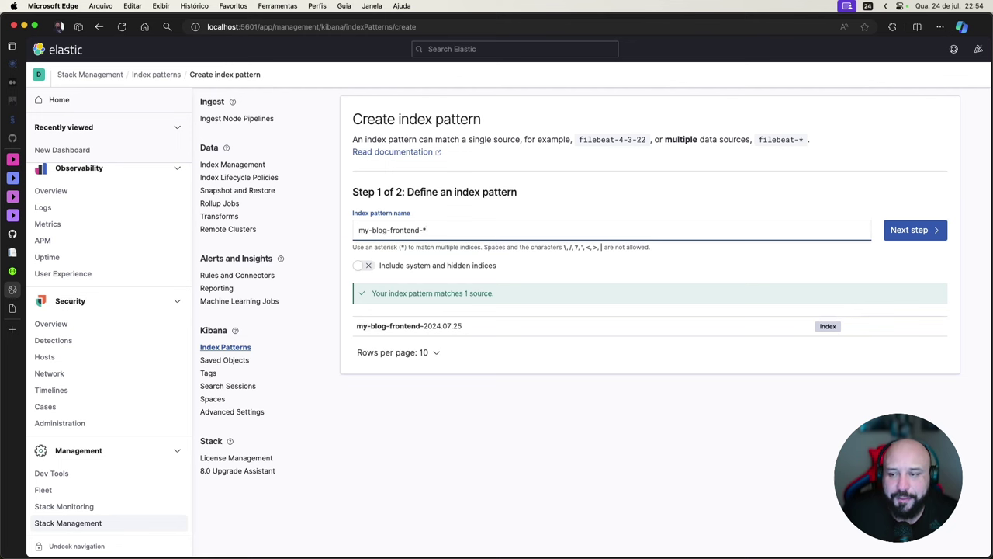
{"action": "left_click", "coordinate": [914, 233]}
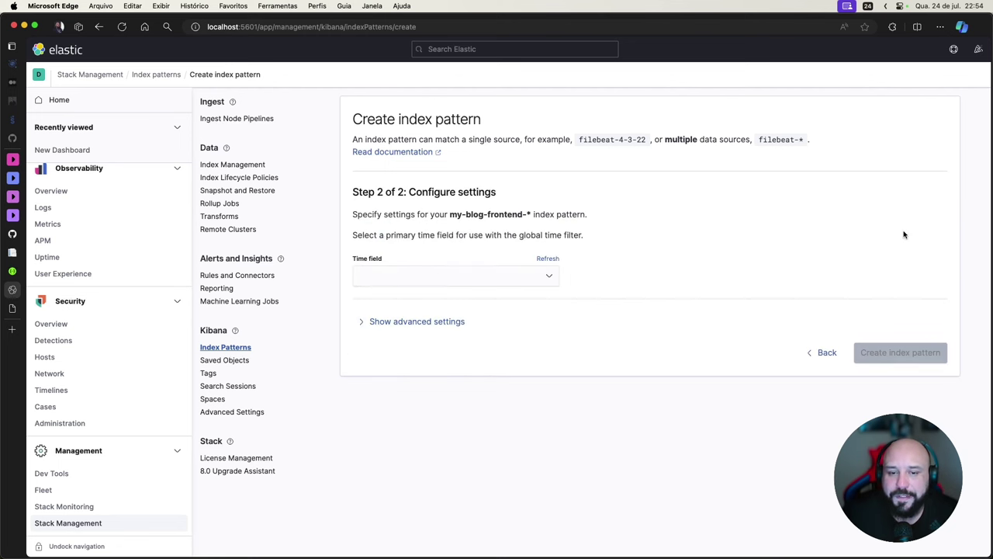
{"action": "left_click", "coordinate": [543, 282]}
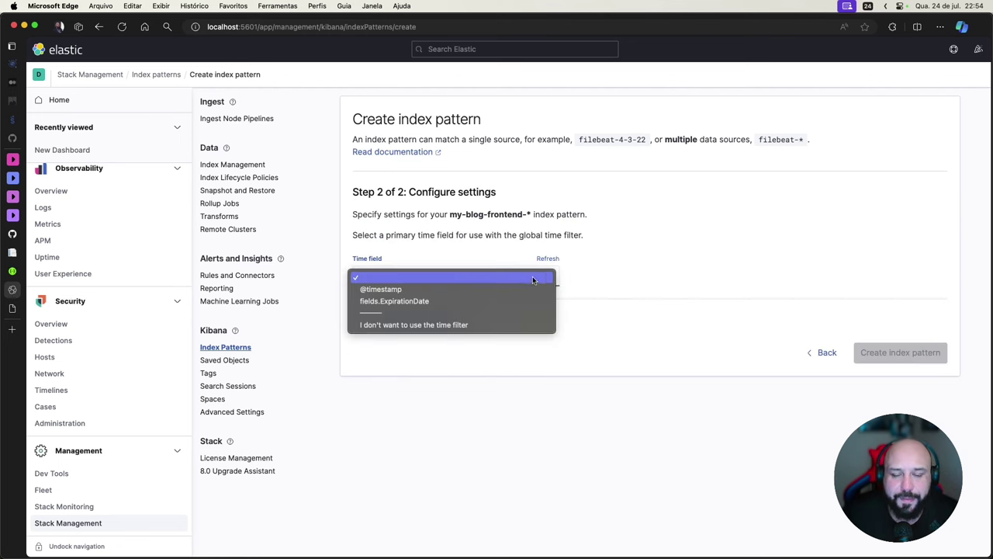
{"action": "left_click", "coordinate": [462, 290]}
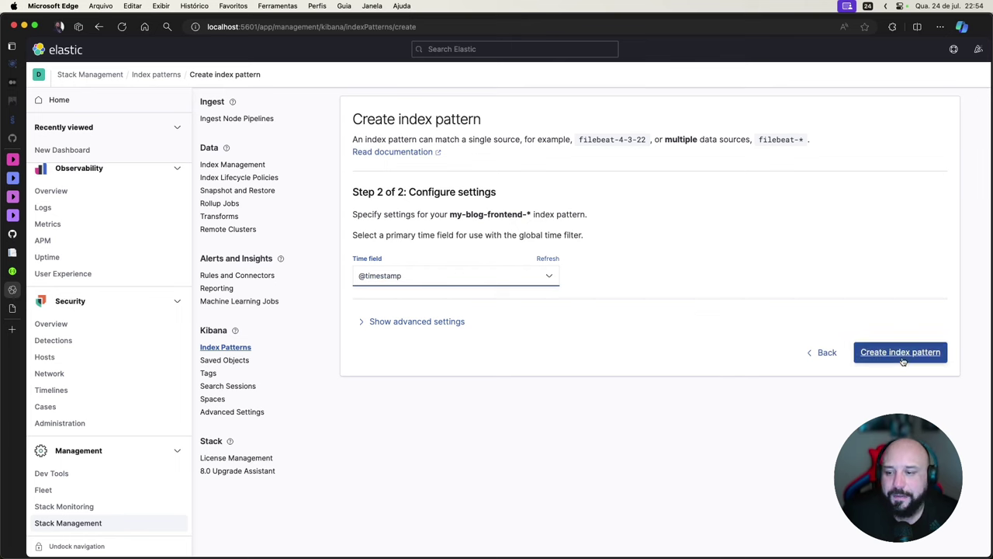
{"action": "left_click", "coordinate": [900, 353]}
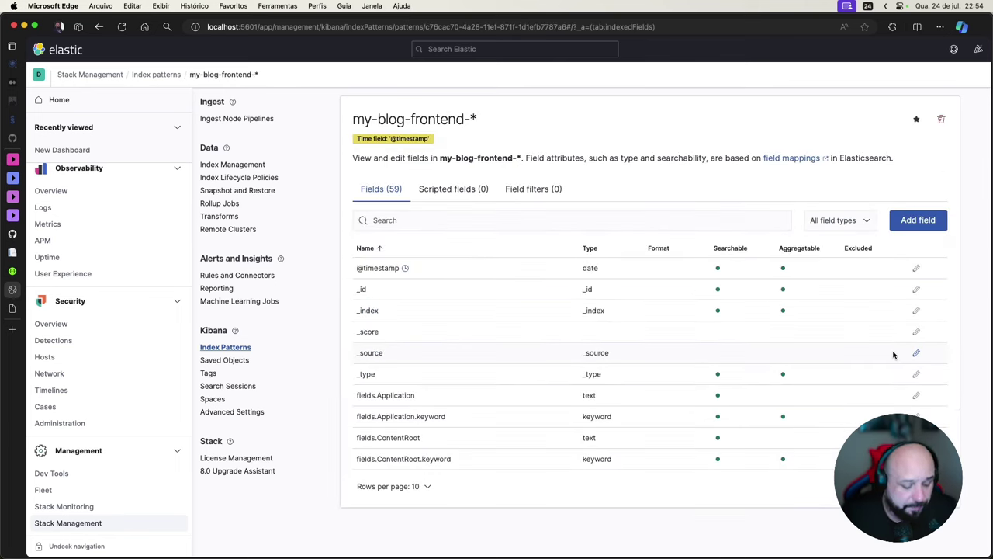
Open Discover with the my-blog-backend-* index pattern and look through its log entries.
{"action": "scroll", "coordinate": [134, 317], "scroll_direction": "up", "scroll_amount": 5}
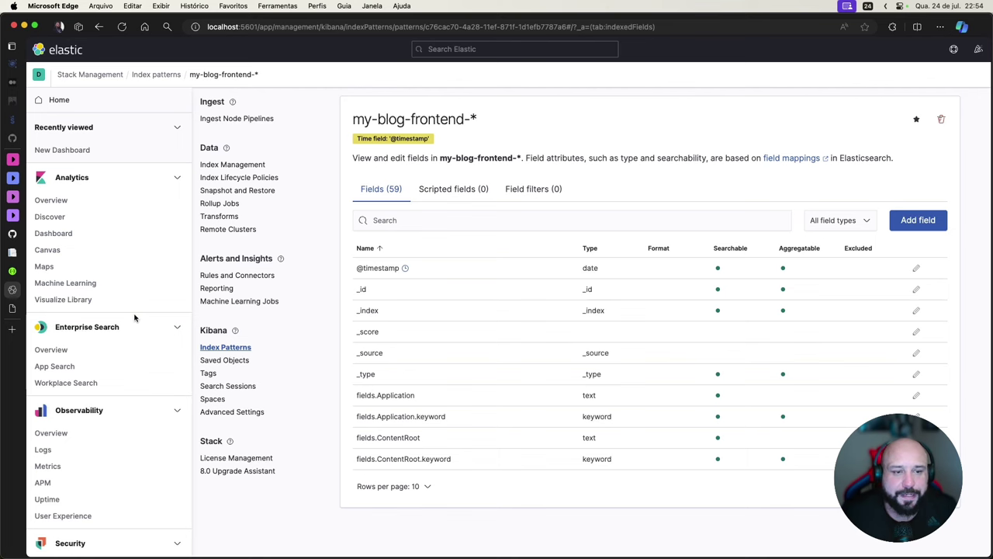
{"action": "left_click", "coordinate": [60, 218]}
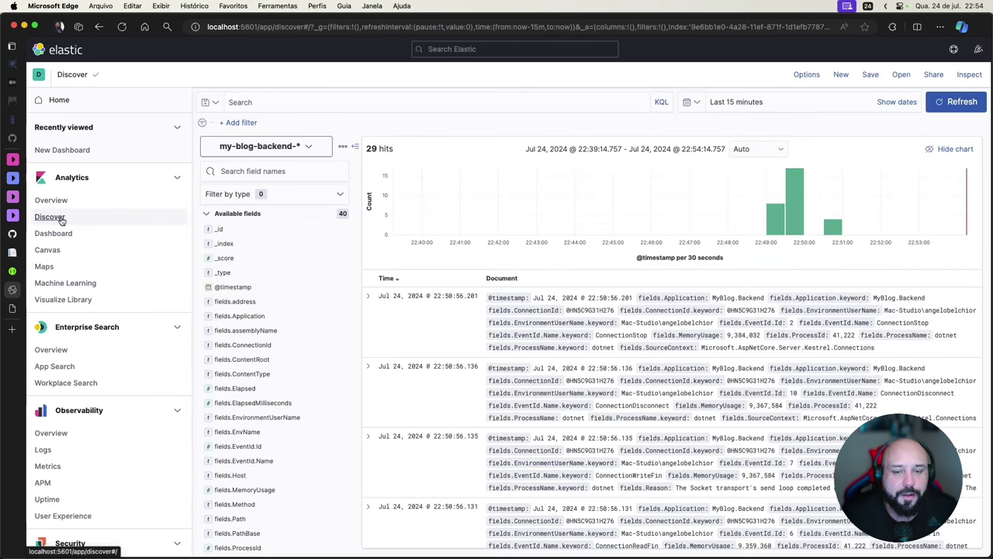
{"action": "left_click", "coordinate": [310, 150]}
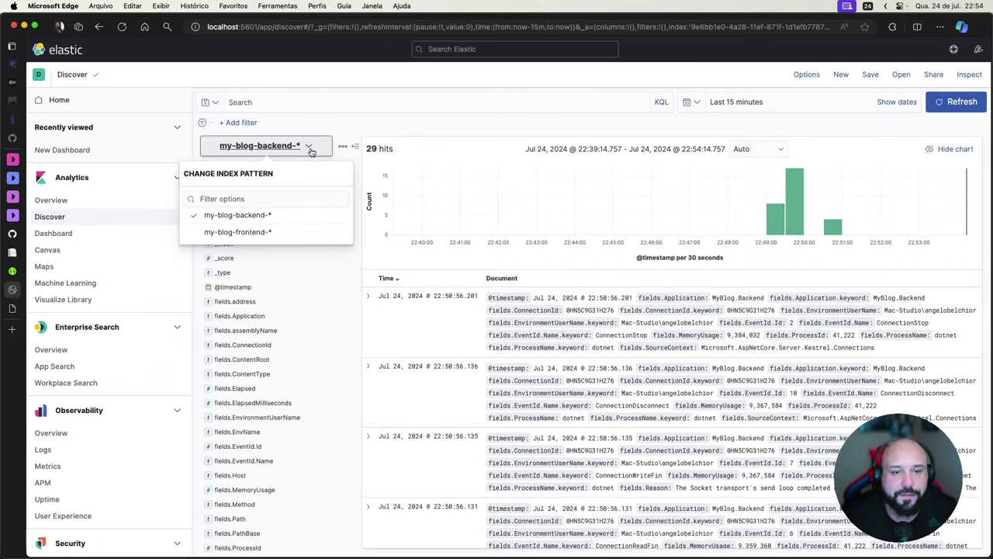
{"action": "left_click", "coordinate": [264, 216]}
{"action": "scroll", "coordinate": [512, 318], "scroll_direction": "down", "scroll_amount": 5}
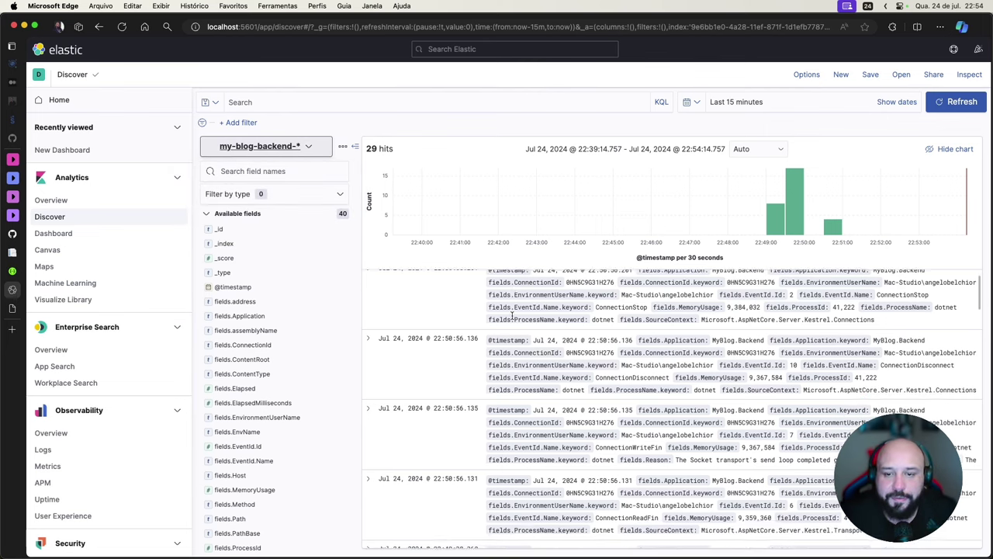
{"action": "scroll", "coordinate": [512, 316], "scroll_direction": "down", "scroll_amount": 10}
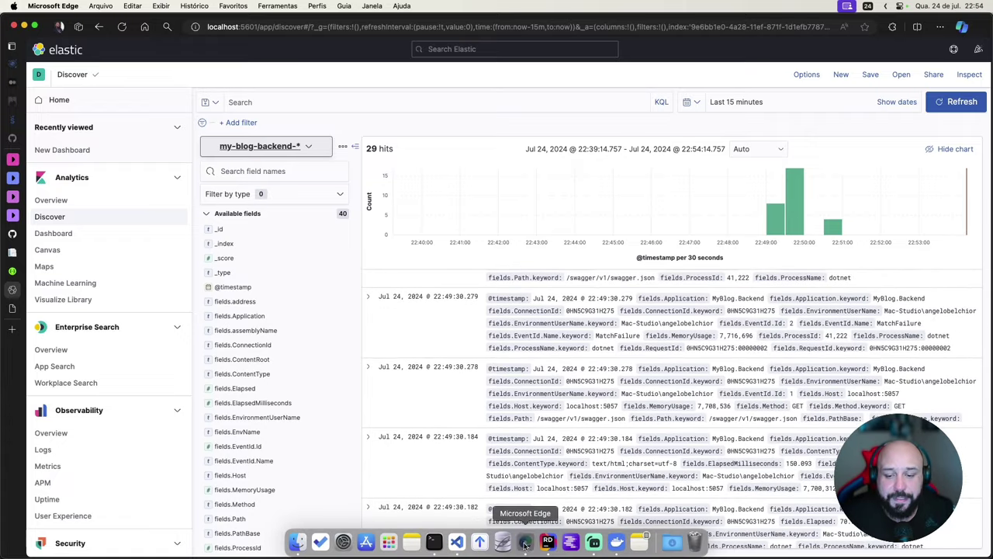
Go to the backend's Swagger UI, execute GET /posts with pageIndex 1, and collapse that endpoint.
{"action": "left_click", "coordinate": [62, 254]}
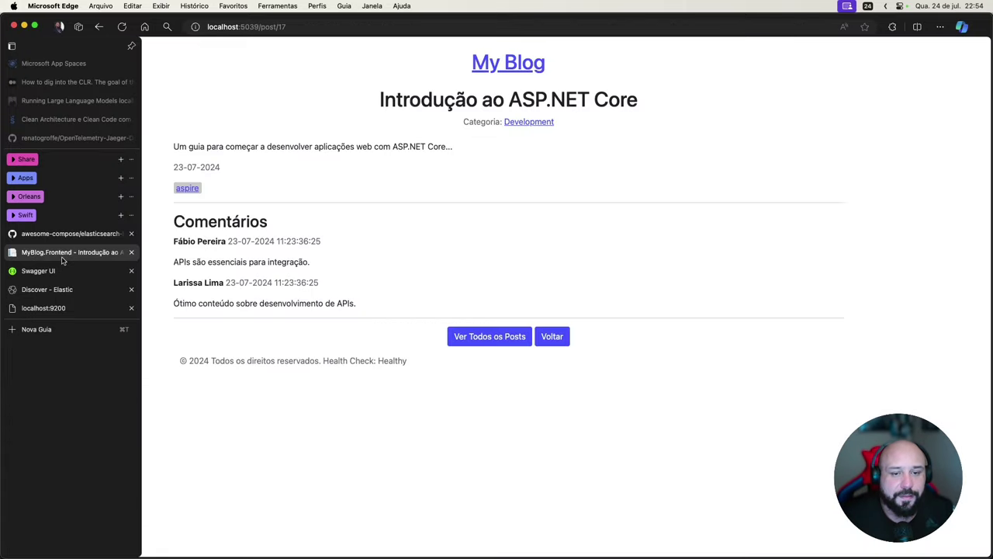
{"action": "left_click", "coordinate": [12, 270]}
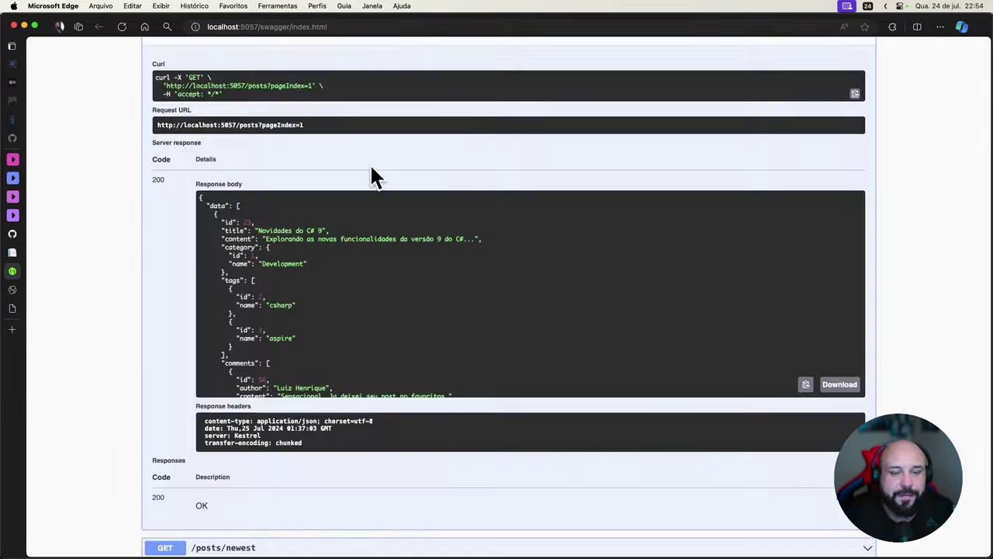
{"action": "scroll", "coordinate": [369, 167], "scroll_direction": "up", "scroll_amount": 10}
{"action": "left_click", "coordinate": [410, 408]}
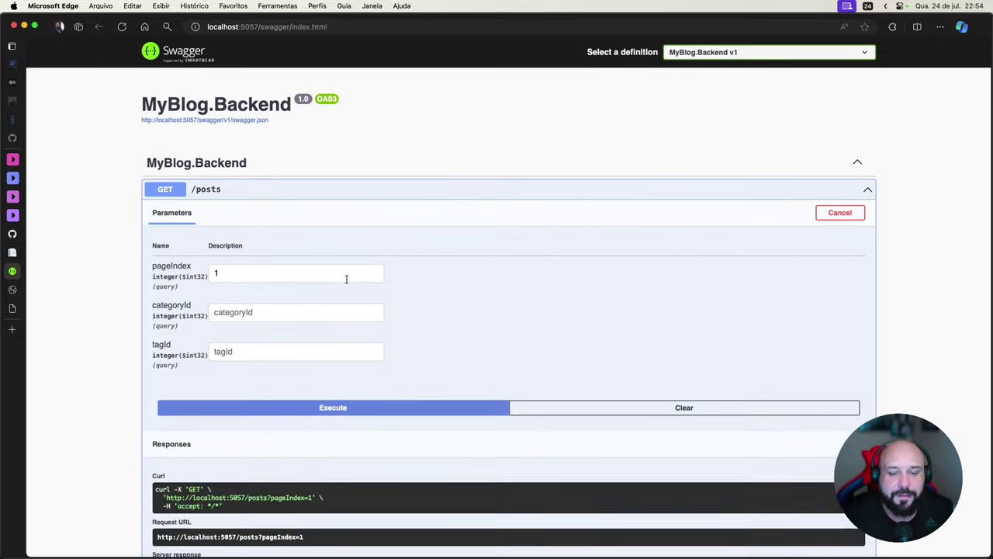
{"action": "scroll", "coordinate": [344, 277], "scroll_direction": "down", "scroll_amount": 3}
{"action": "left_click", "coordinate": [283, 96]}
Execute GET /posts/newest twice with maxCount 5 and collapse that endpoint.
{"action": "left_click", "coordinate": [257, 220]}
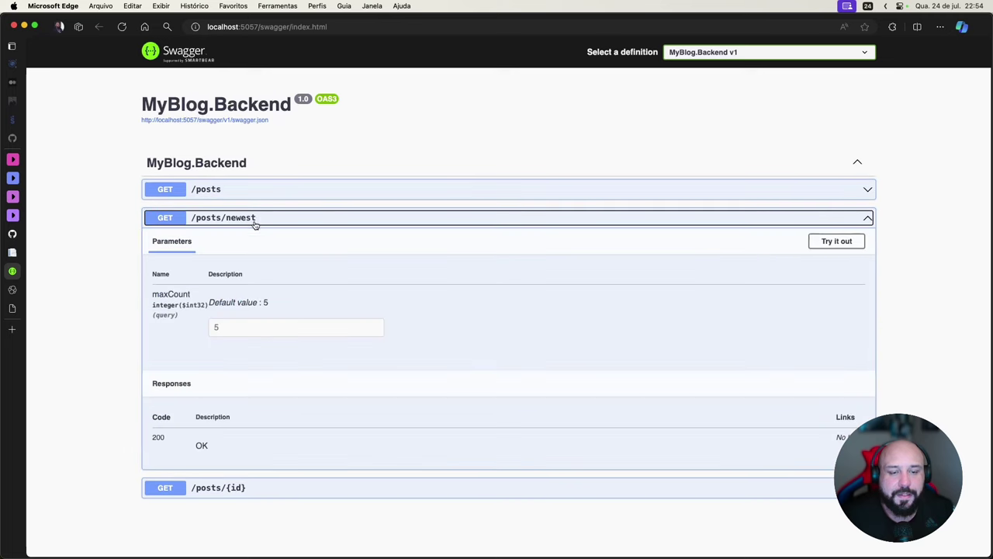
{"action": "left_click", "coordinate": [827, 245]}
{"action": "left_click", "coordinate": [590, 356]}
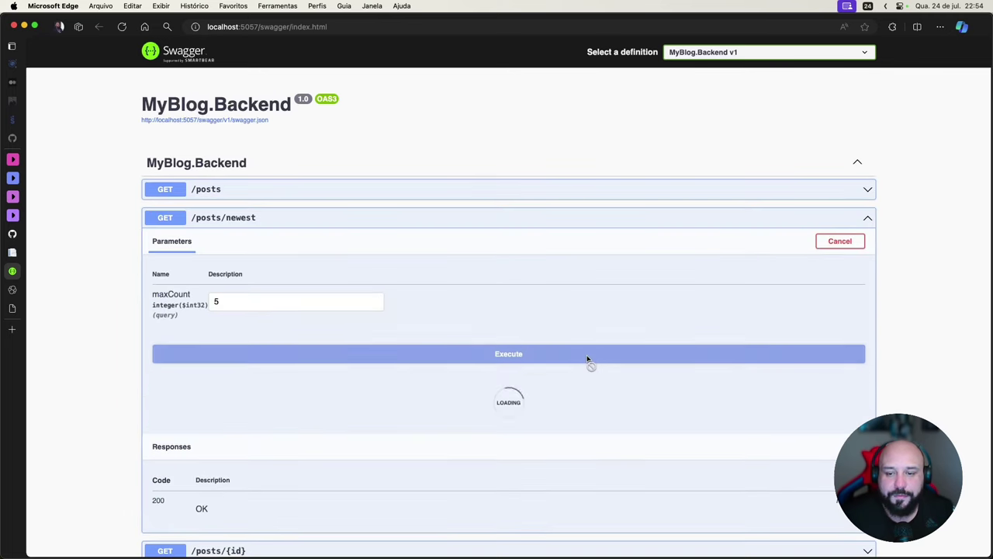
{"action": "left_click", "coordinate": [434, 359]}
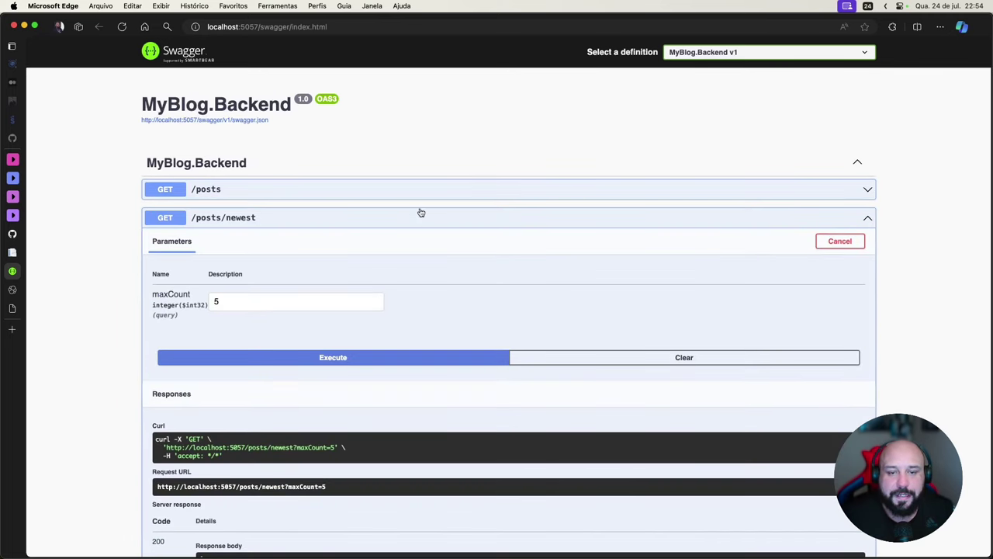
{"action": "left_click", "coordinate": [418, 217]}
Execute GET /posts/{id} twice with id 1.
{"action": "left_click", "coordinate": [411, 249]}
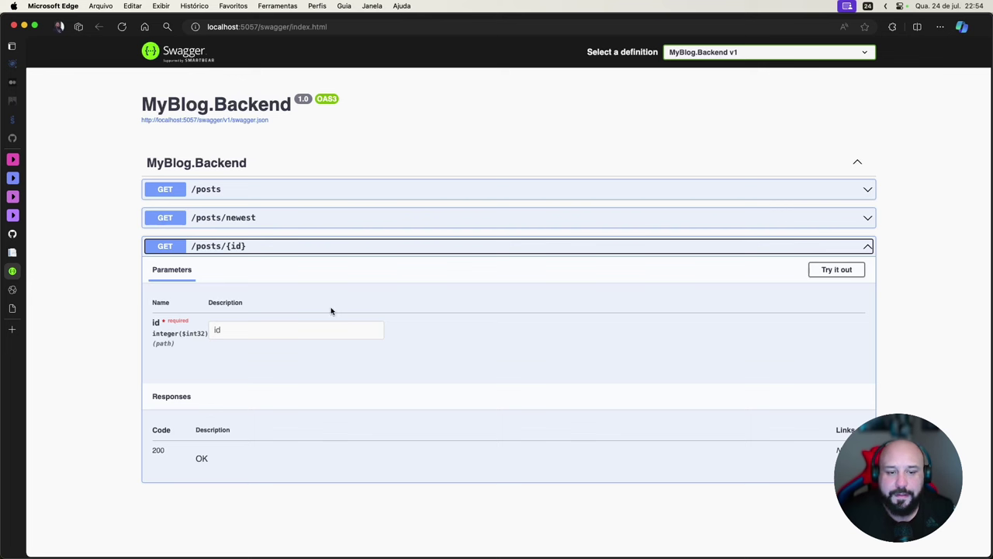
{"action": "left_click", "coordinate": [835, 270]}
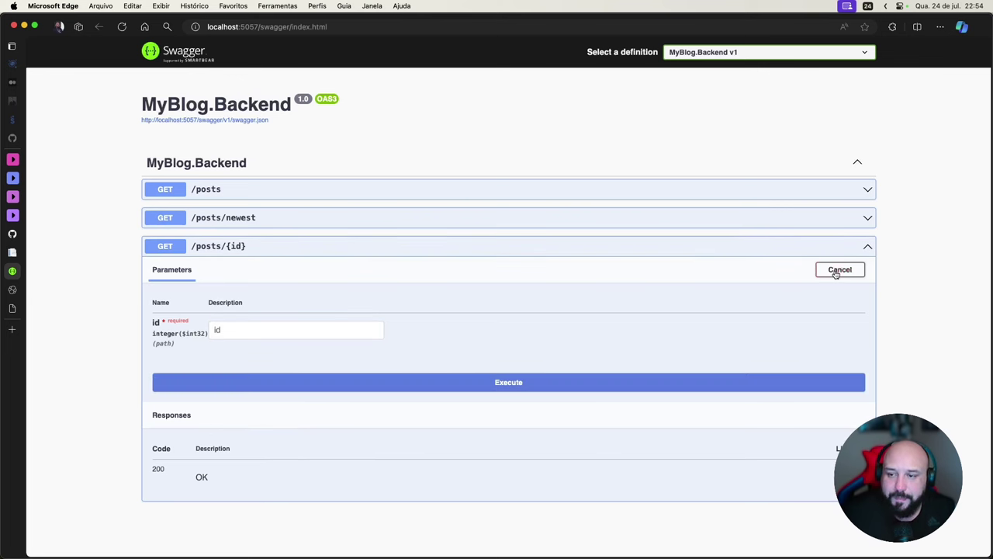
{"action": "left_click", "coordinate": [243, 333]}
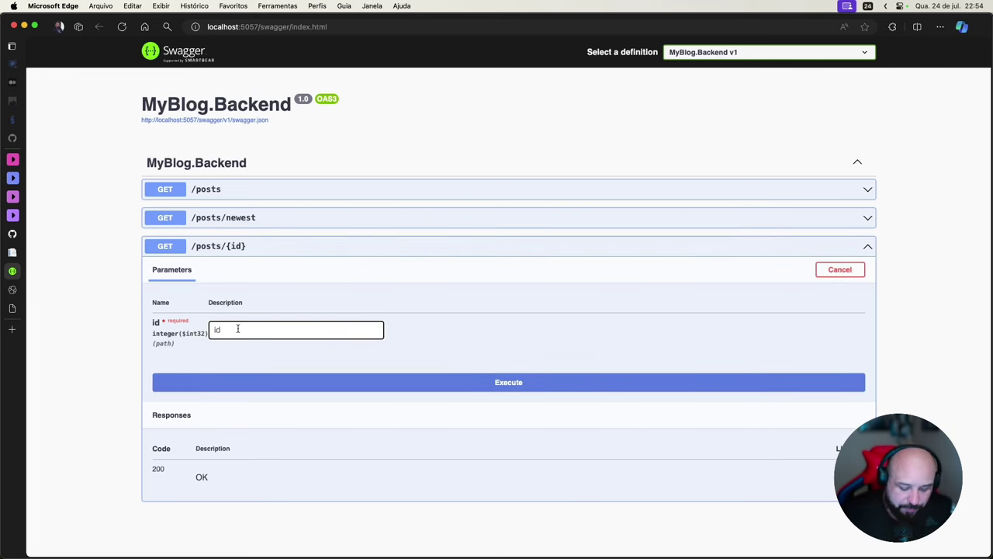
{"action": "type", "text": "1"}
{"action": "left_click", "coordinate": [494, 382]}
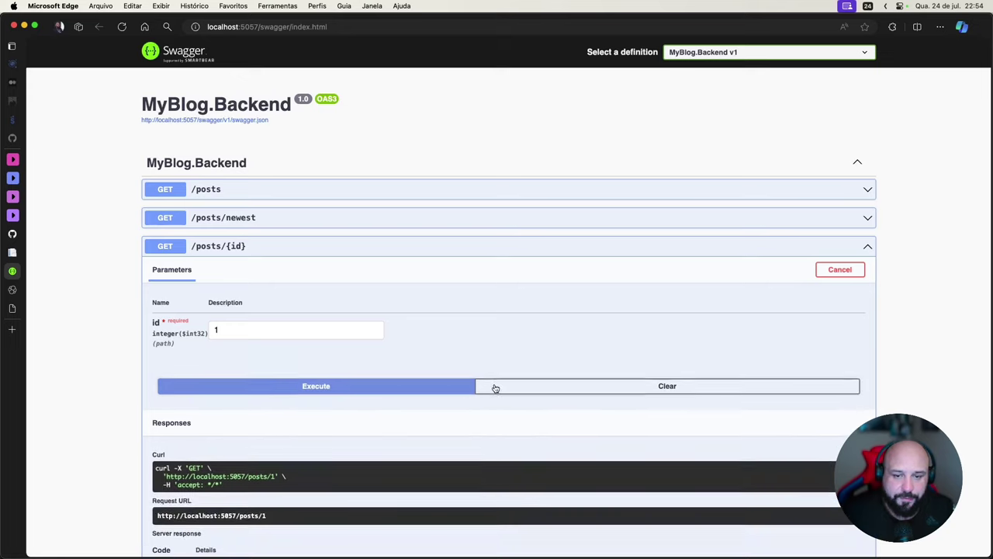
{"action": "left_click", "coordinate": [448, 385]}
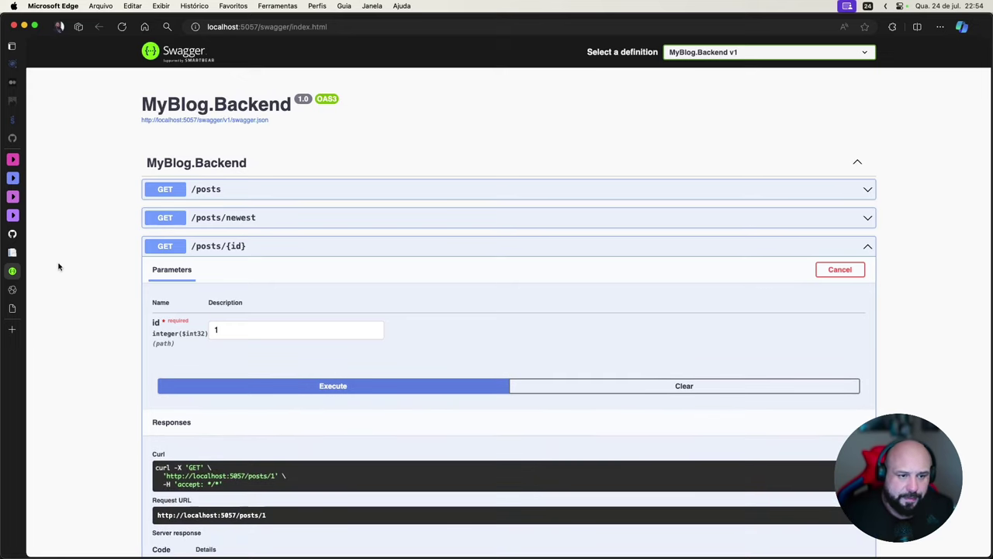
Return to Kibana Discover, reload the backend logs, and expand the newest entry to read through its fields.
{"action": "left_click", "coordinate": [13, 290]}
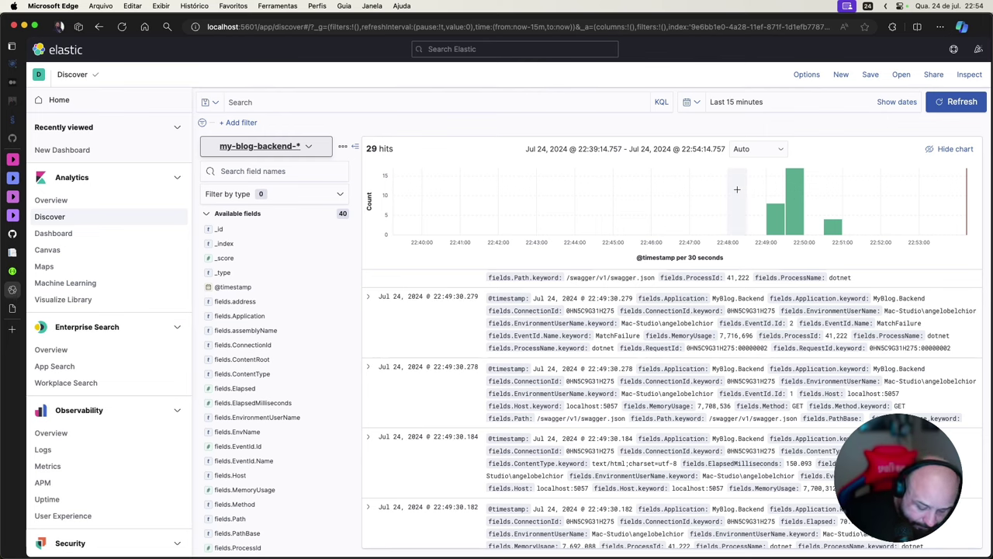
{"action": "key", "text": "super+r"}
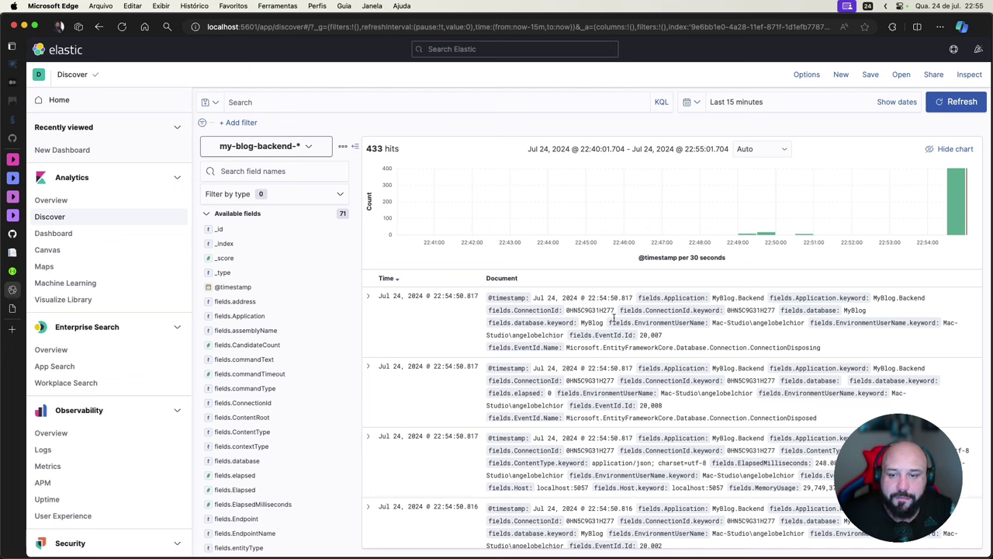
{"action": "left_click", "coordinate": [367, 297]}
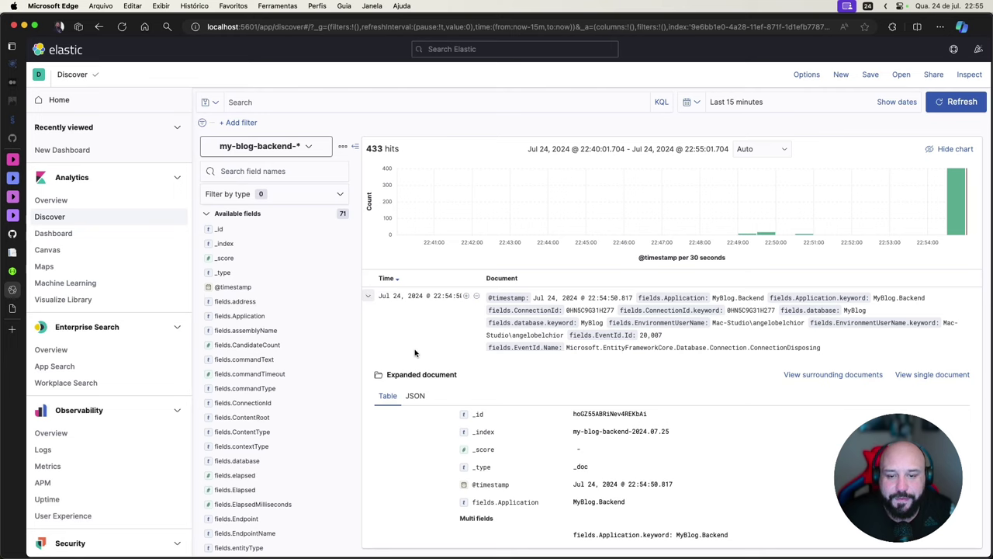
{"action": "scroll", "coordinate": [415, 356], "scroll_direction": "down", "scroll_amount": 5}
{"action": "scroll", "coordinate": [555, 357], "scroll_direction": "down", "scroll_amount": 8}
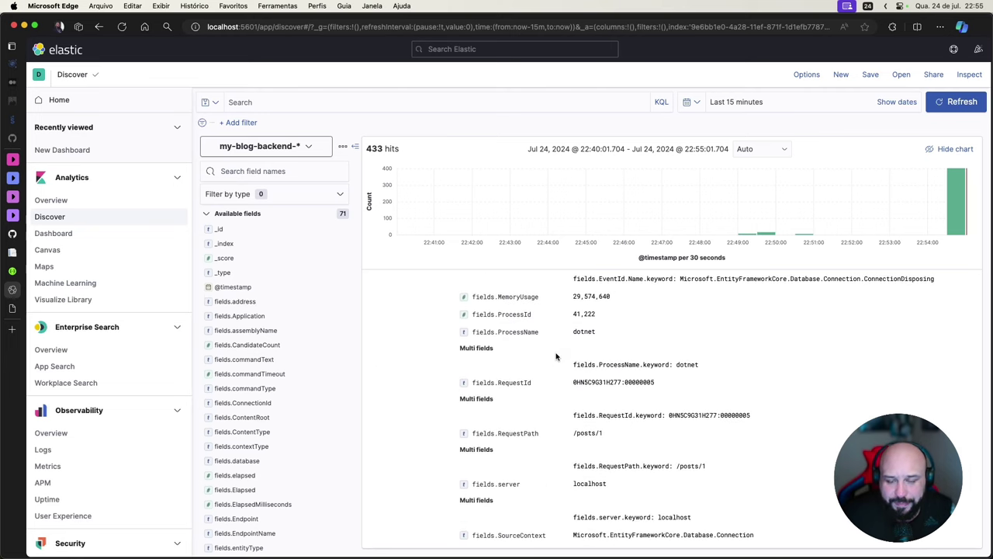
{"action": "scroll", "coordinate": [556, 356], "scroll_direction": "down", "scroll_amount": 5}
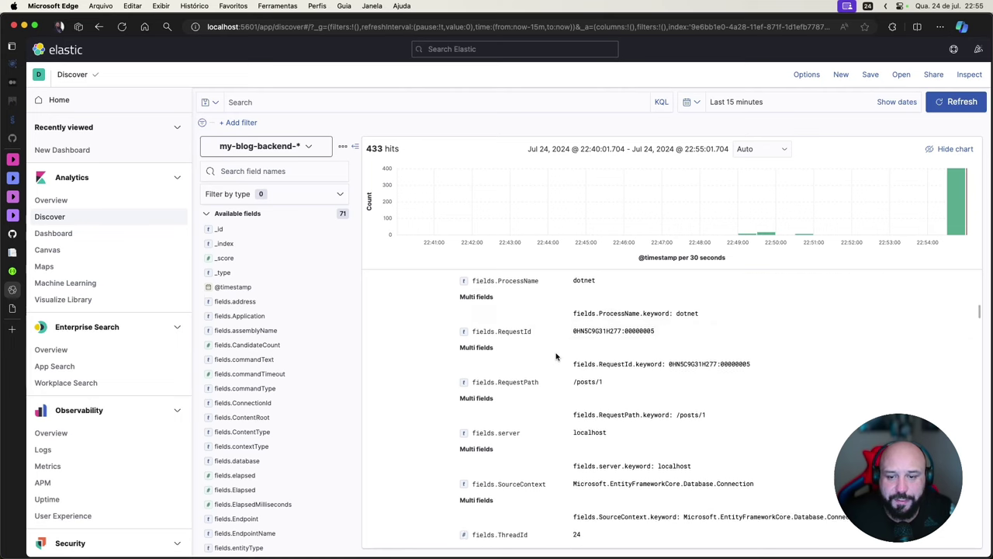
{"action": "scroll", "coordinate": [556, 356], "scroll_direction": "down", "scroll_amount": 5}
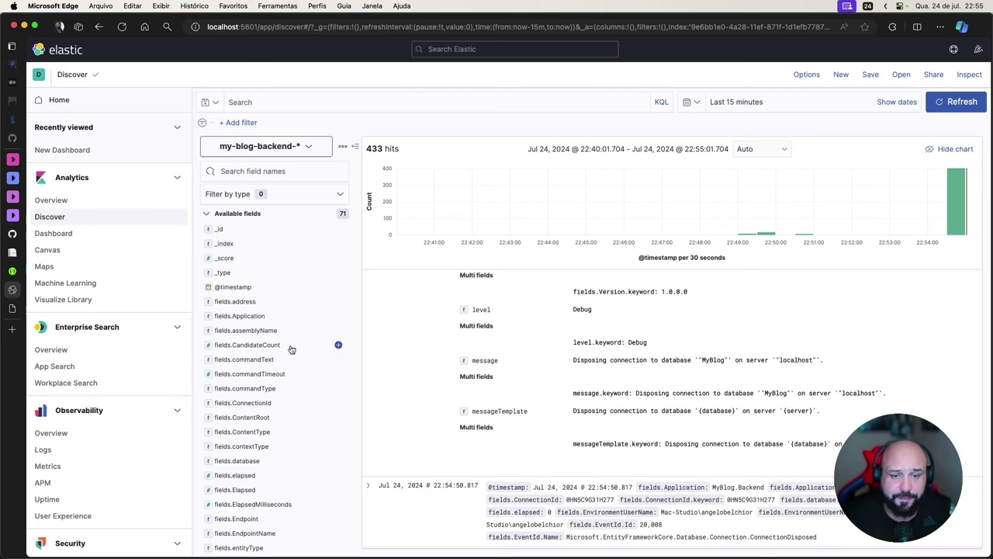
Look through the available fields of the backend logs and show the top values of fields.Application.
{"action": "scroll", "coordinate": [287, 348], "scroll_direction": "down", "scroll_amount": 5}
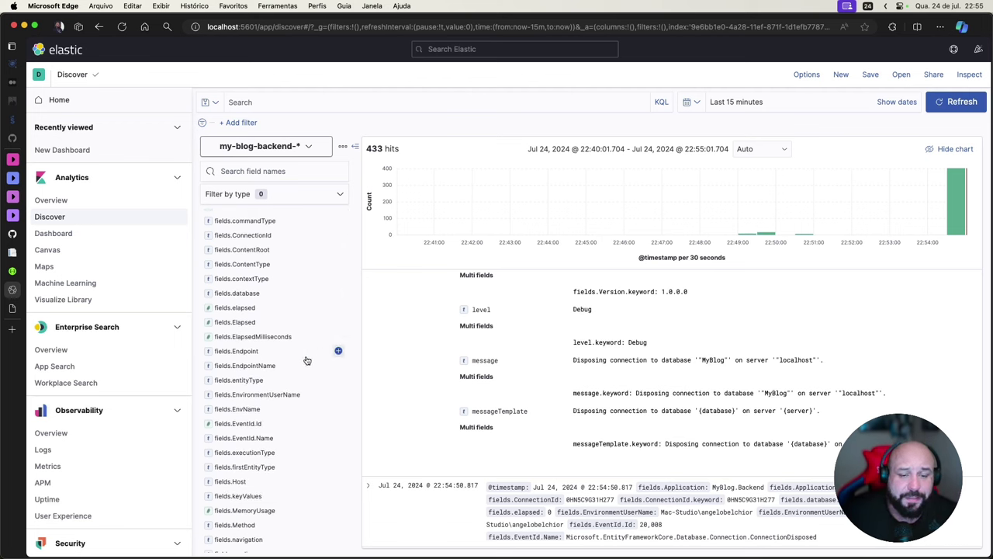
{"action": "scroll", "coordinate": [305, 359], "scroll_direction": "down", "scroll_amount": 3}
{"action": "scroll", "coordinate": [305, 359], "scroll_direction": "down", "scroll_amount": 6}
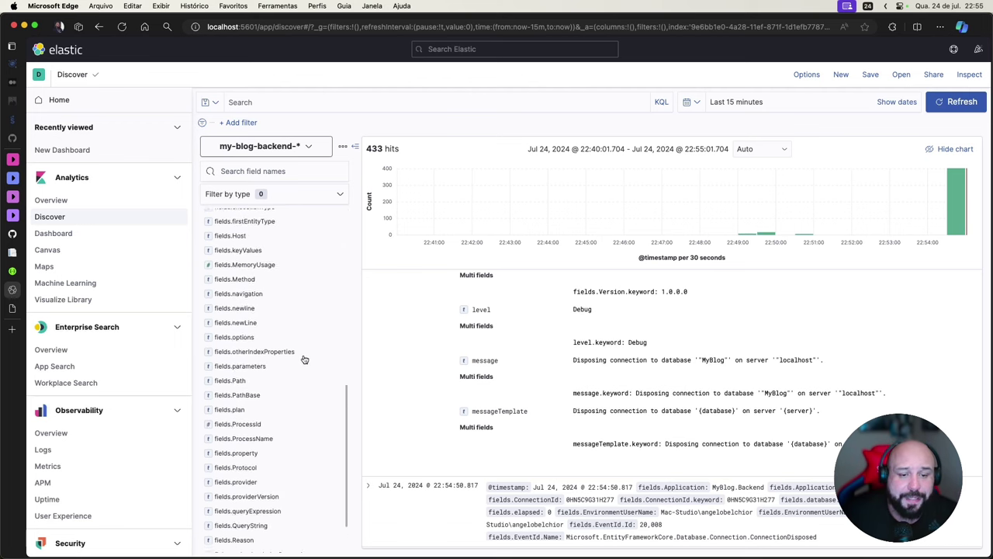
{"action": "scroll", "coordinate": [304, 357], "scroll_direction": "down", "scroll_amount": 4}
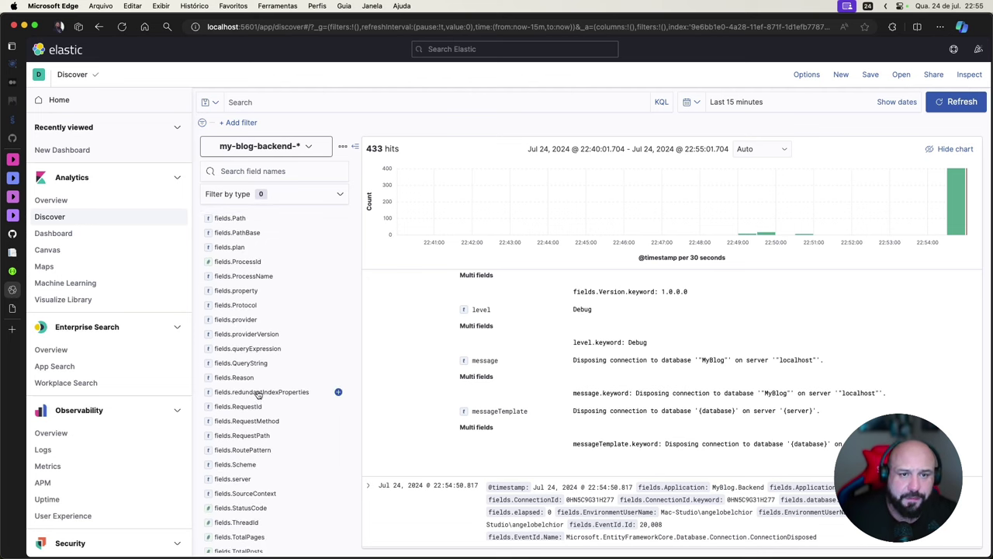
{"action": "scroll", "coordinate": [259, 394], "scroll_direction": "up", "scroll_amount": 15}
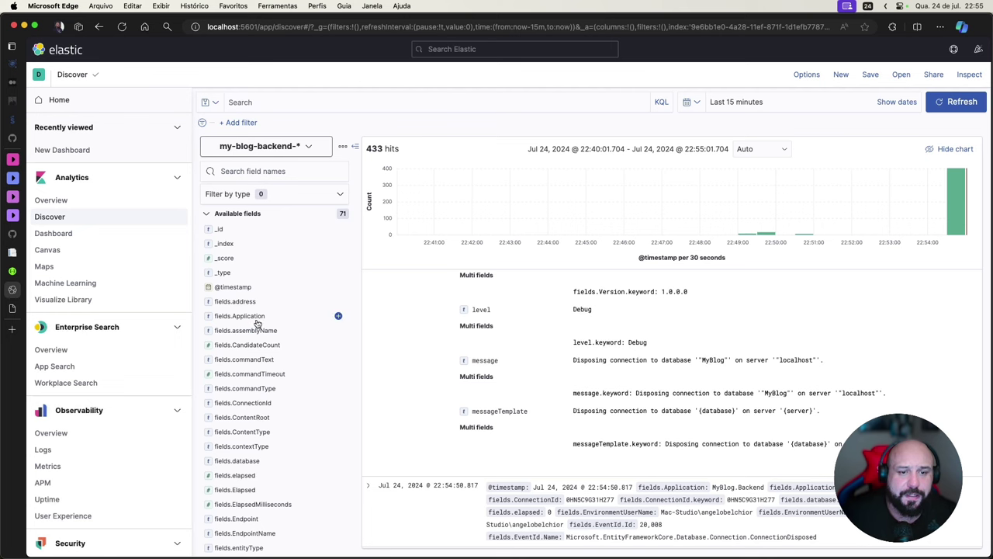
{"action": "left_click", "coordinate": [259, 319]}
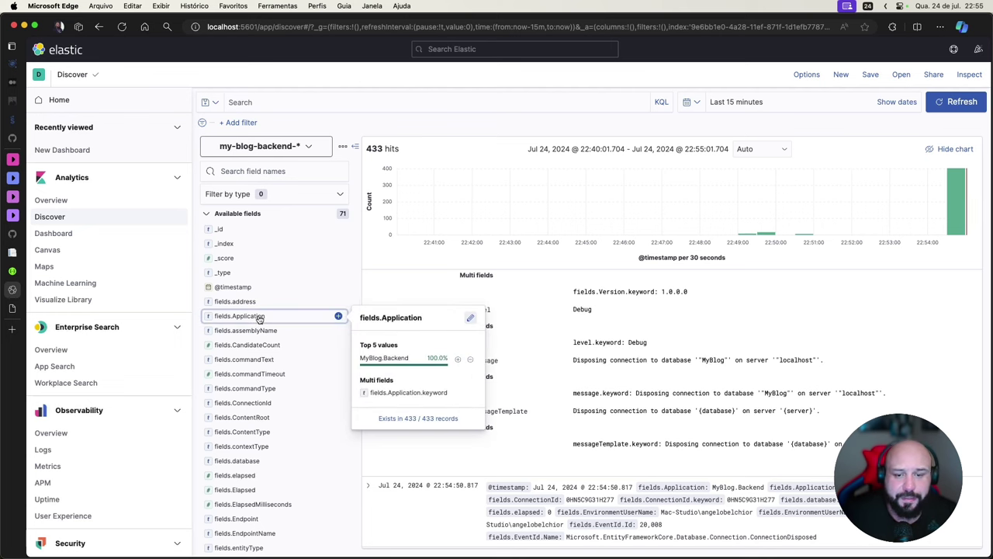
Filter the logs to records where fields.Application exists, and remove that filter again.
{"action": "left_click", "coordinate": [397, 418]}
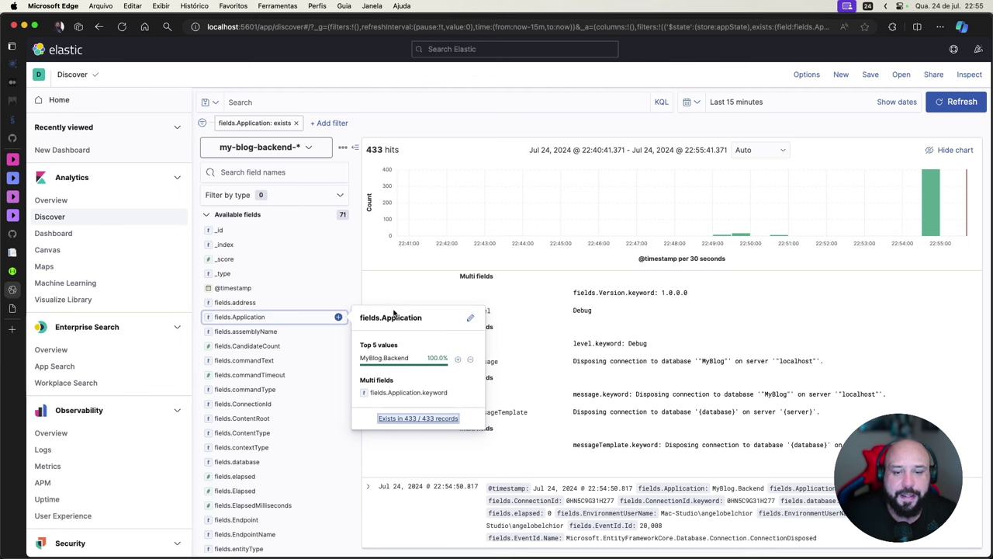
{"action": "left_click", "coordinate": [296, 123]}
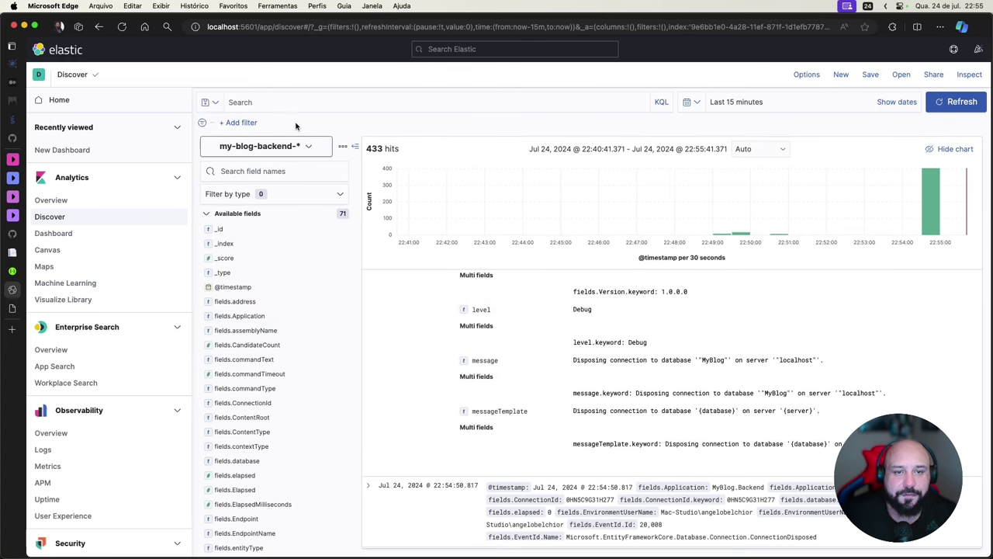
{"action": "left_click", "coordinate": [202, 124]}
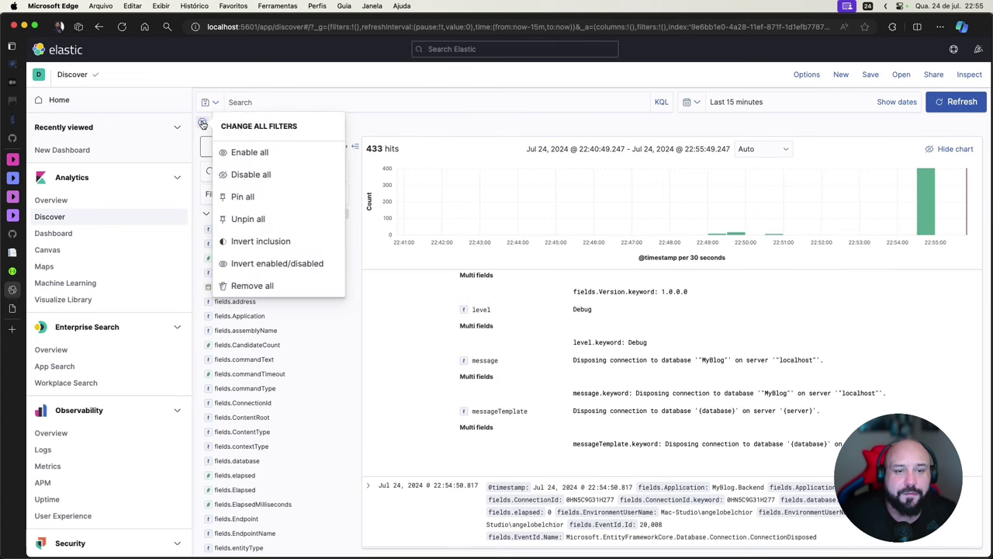
{"action": "left_click", "coordinate": [453, 132]}
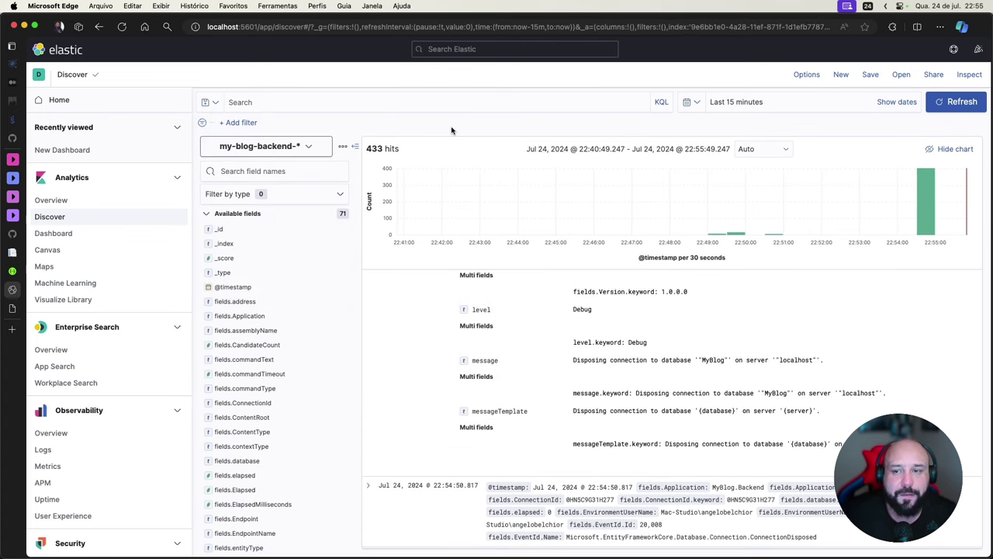
Show the KQL syntax options, view the Kibana Query Language documentation page, and return to Discover.
{"action": "left_click", "coordinate": [662, 103]}
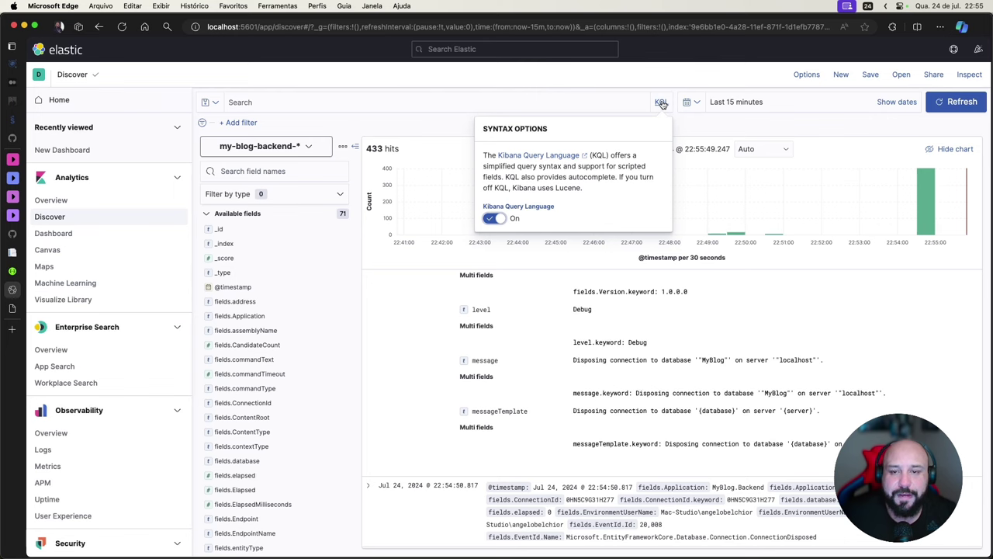
{"action": "left_click", "coordinate": [566, 158]}
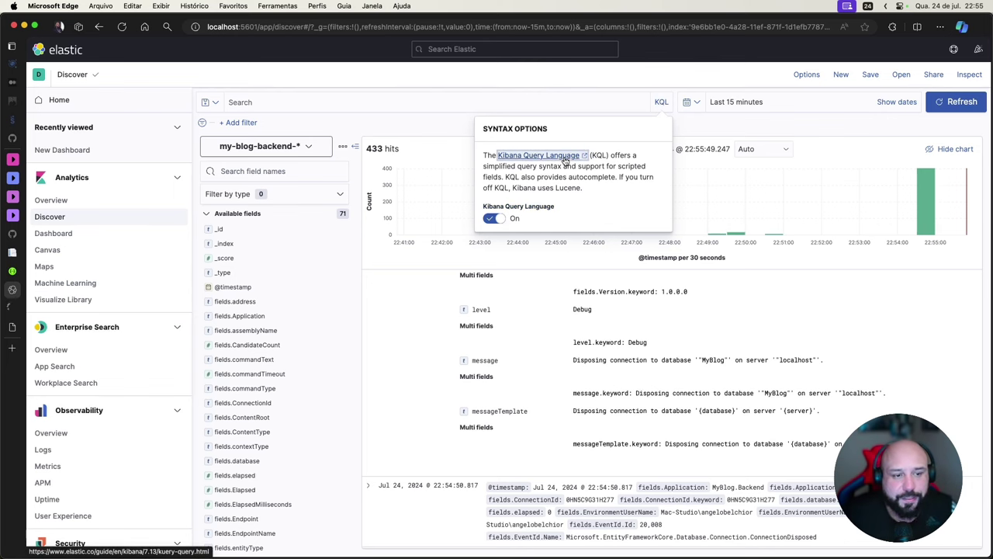
{"action": "left_click", "coordinate": [13, 308]}
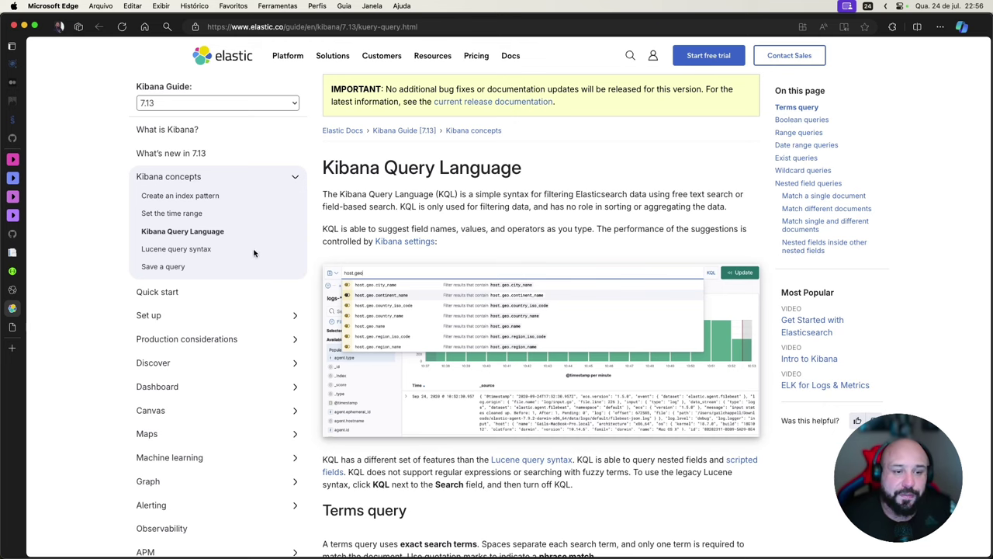
{"action": "left_click", "coordinate": [47, 403]}
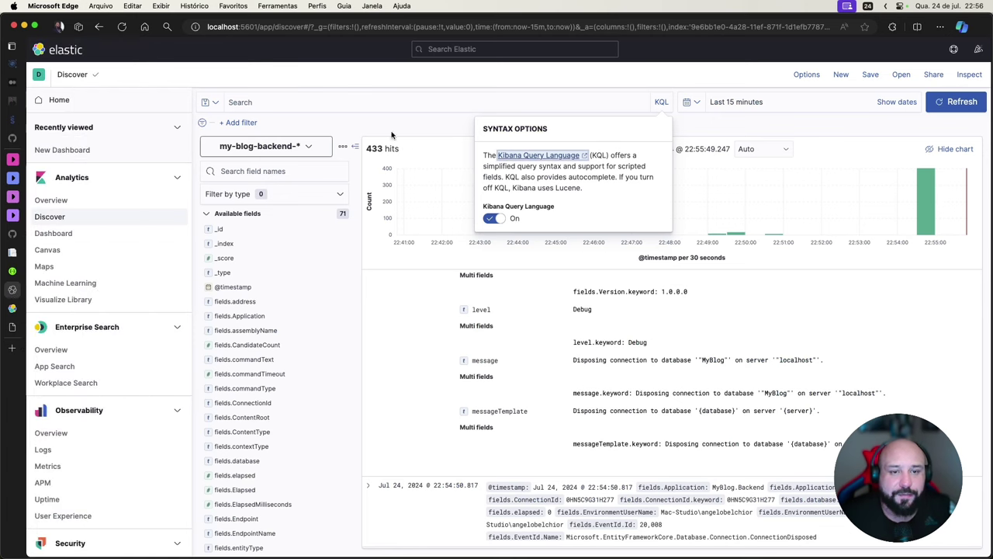
Build and run the KQL query fields.assemblyName.keyword : MyBlog on the backend logs.
{"action": "left_click", "coordinate": [324, 106]}
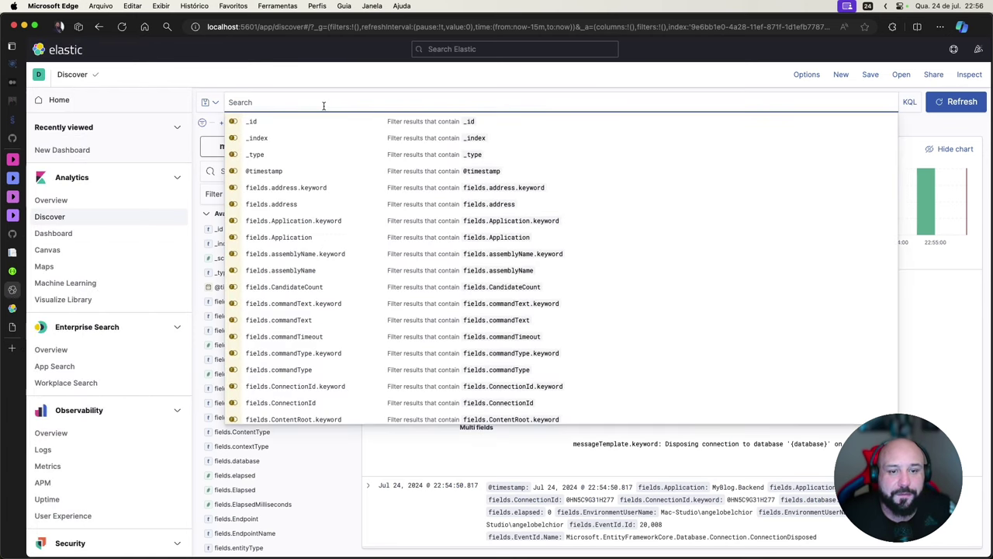
{"action": "left_click", "coordinate": [318, 271]}
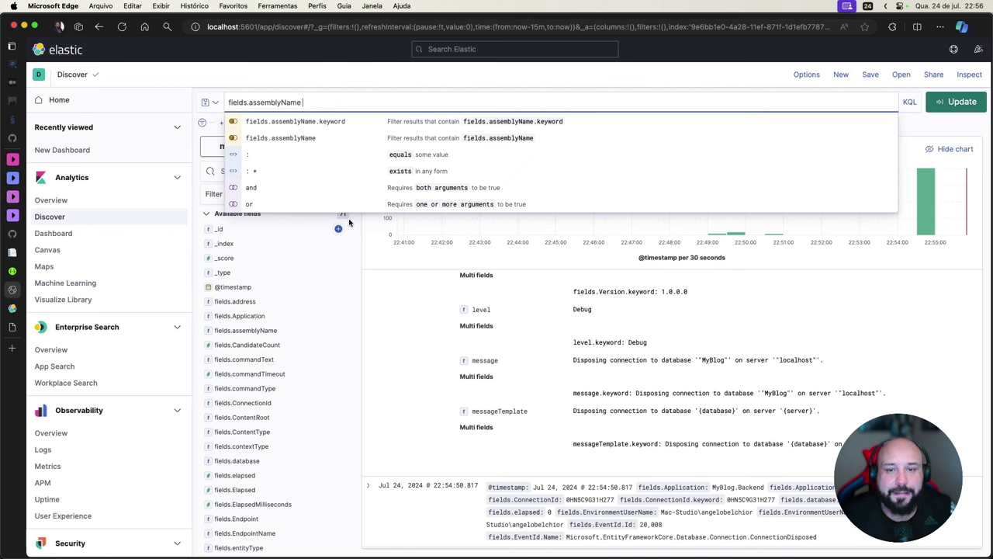
{"action": "left_click", "coordinate": [459, 124]}
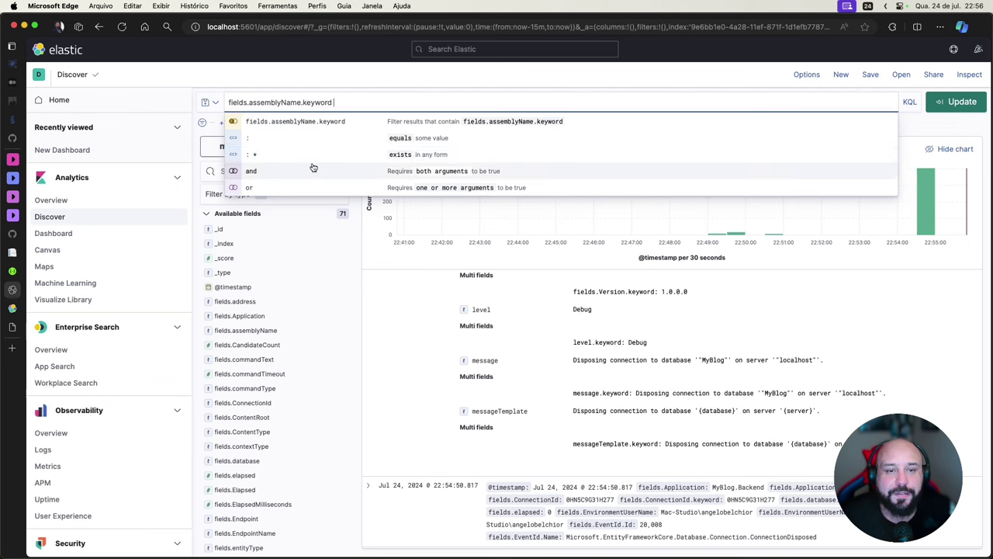
{"action": "left_click", "coordinate": [329, 139]}
{"action": "double_click", "coordinate": [308, 103]}
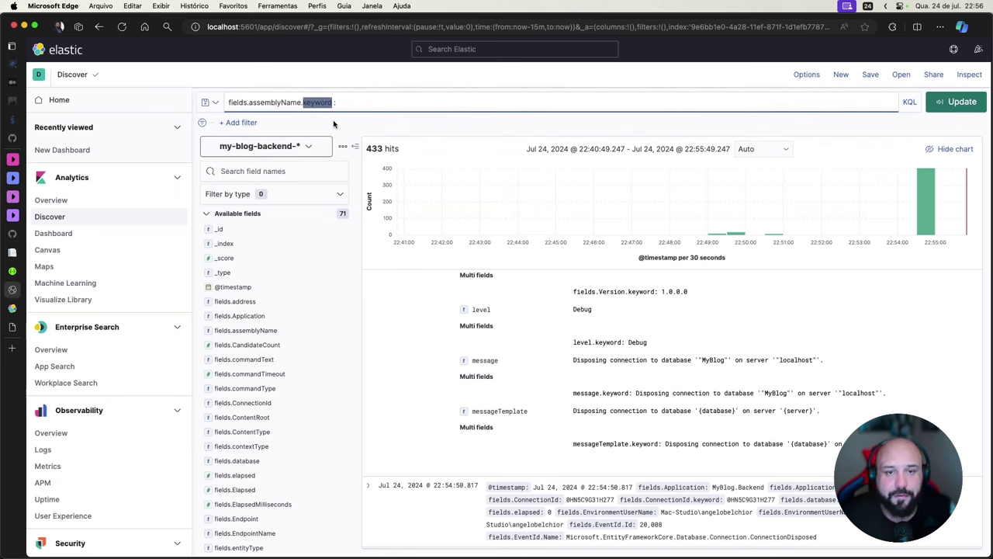
{"action": "left_click", "coordinate": [333, 101]}
{"action": "type", "text": ": "}
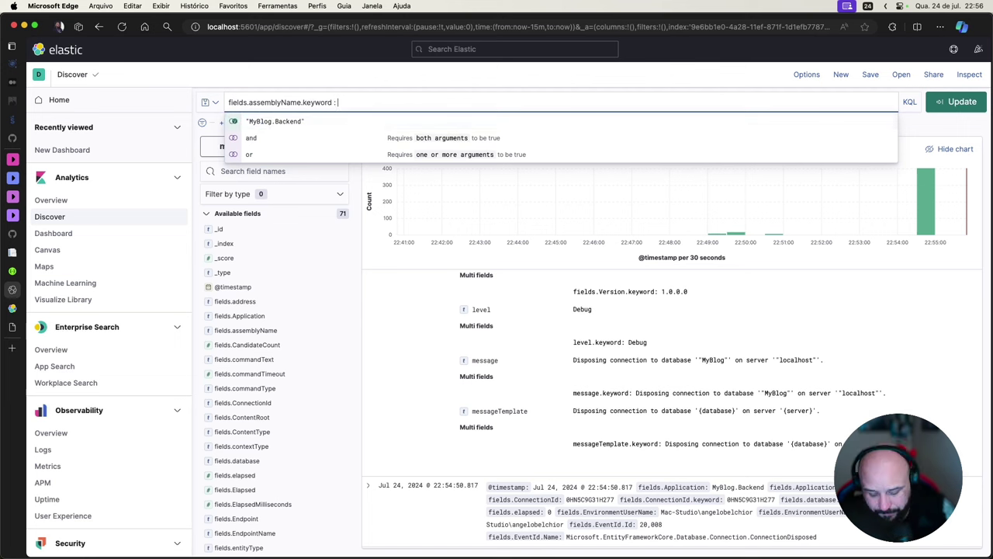
{"action": "type", "text": "MySql"}
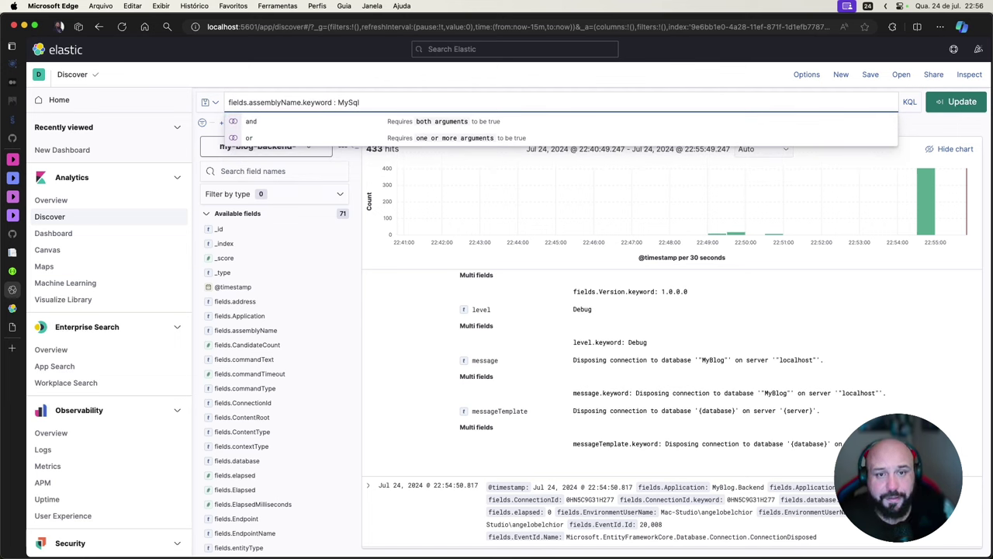
{"action": "key", "text": "BackSpace"}
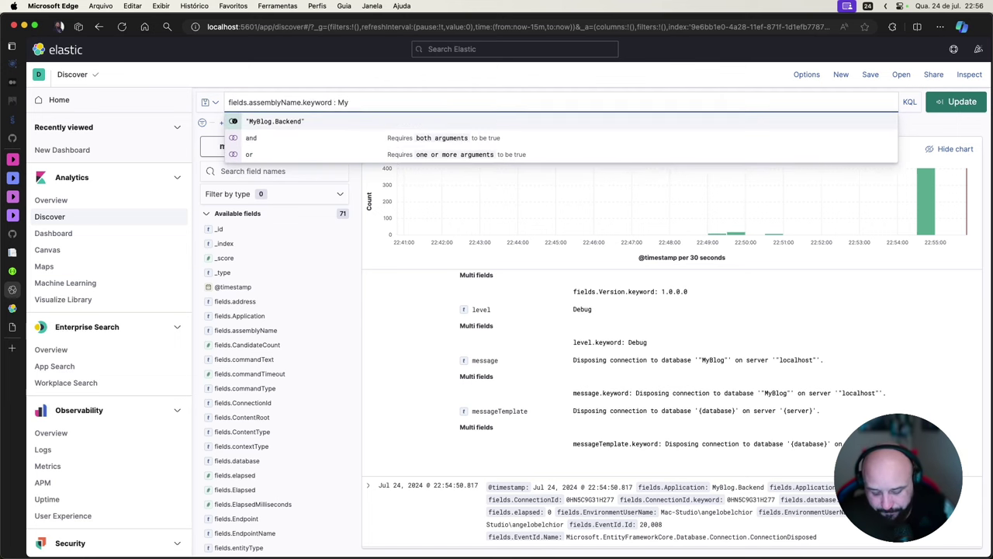
{"action": "type", "text": "Bl"}
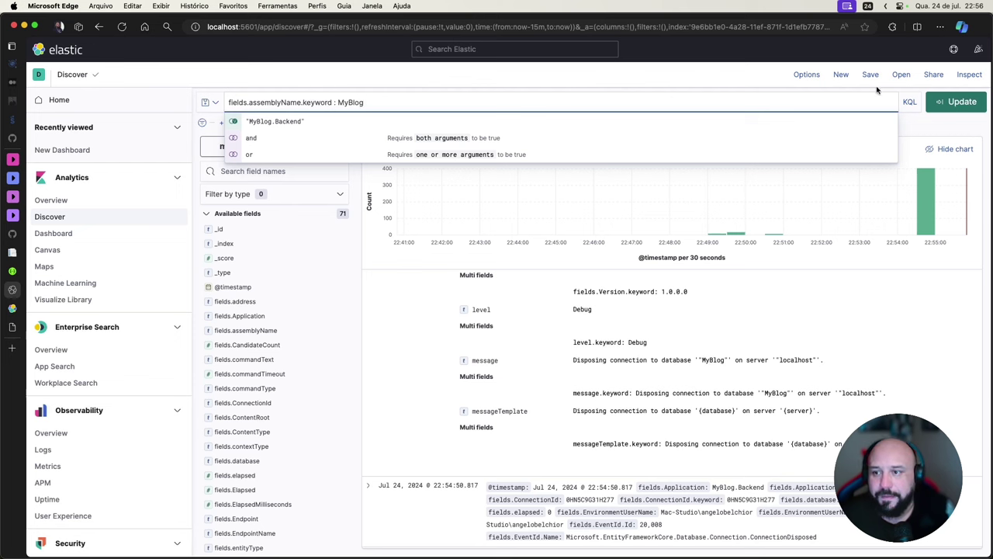
{"action": "type", "text": "og"}
{"action": "left_click", "coordinate": [956, 102]}
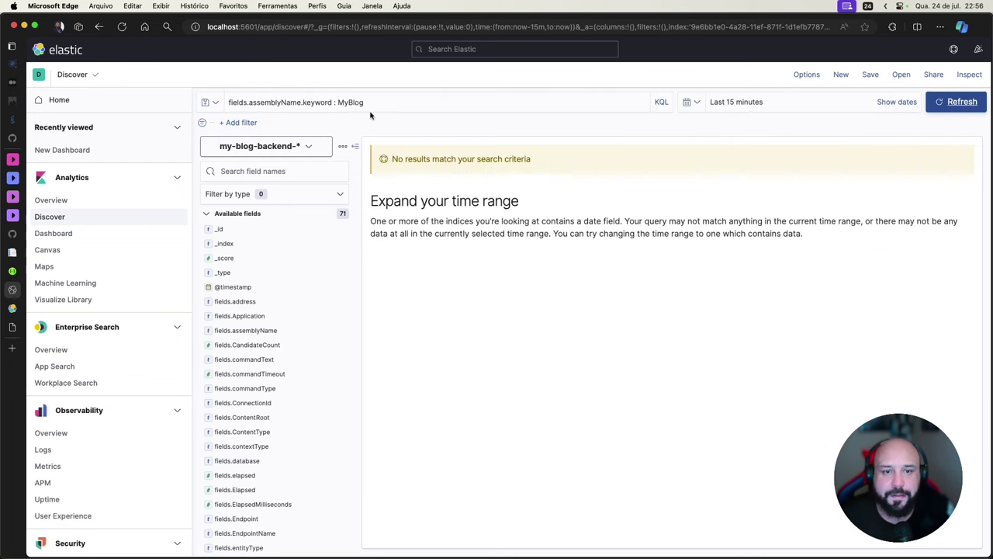
Change the queried field to fields.assemblyName by removing the .keyword suffix, and rerun the search.
{"action": "double_click", "coordinate": [319, 102]}
{"action": "key", "text": "BackSpace"}
{"action": "key", "text": "BackSpace"}
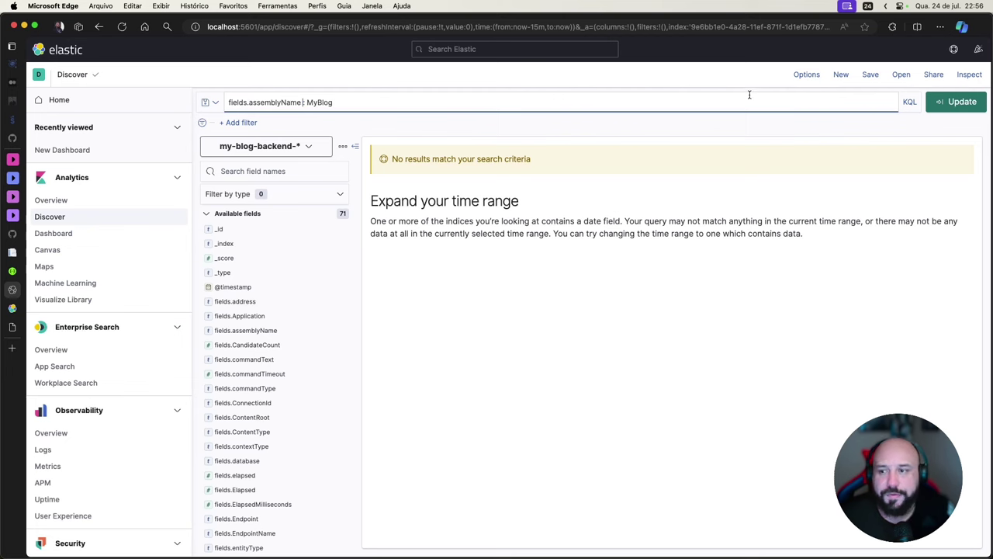
{"action": "left_click", "coordinate": [964, 104]}
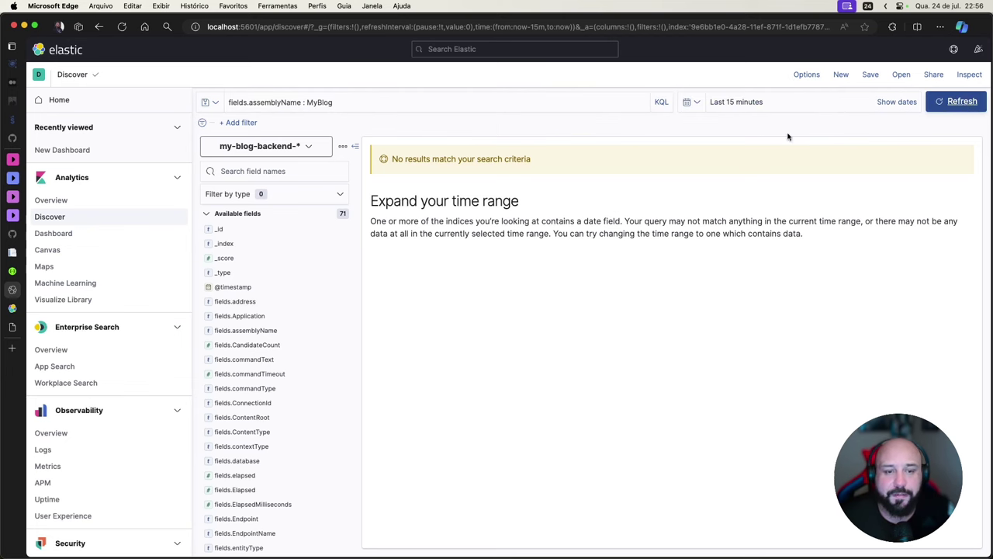
Extend the query value to MyBlog.Backend, rerun the search, and expand the matching log entry.
{"action": "left_click", "coordinate": [343, 103]}
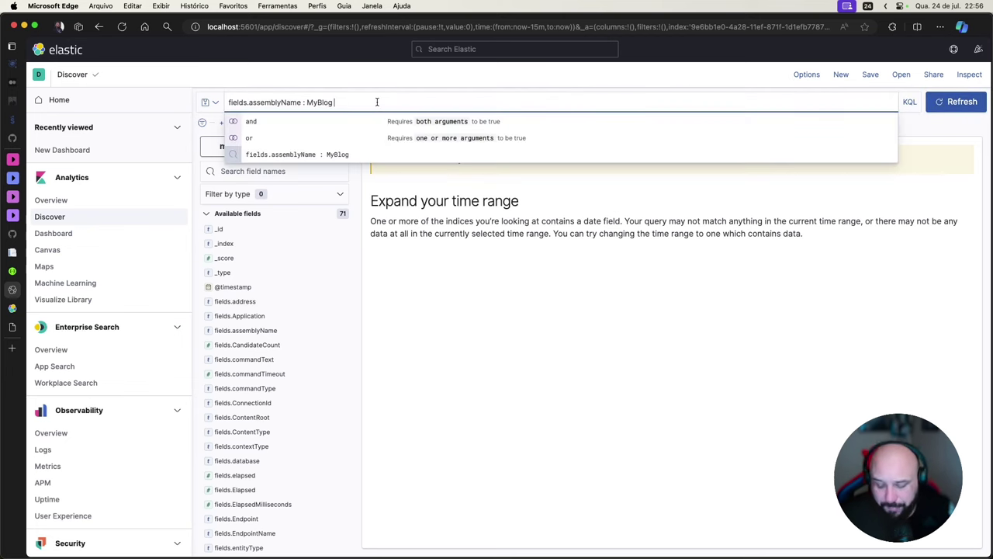
{"action": "type", "text": ".Ba"}
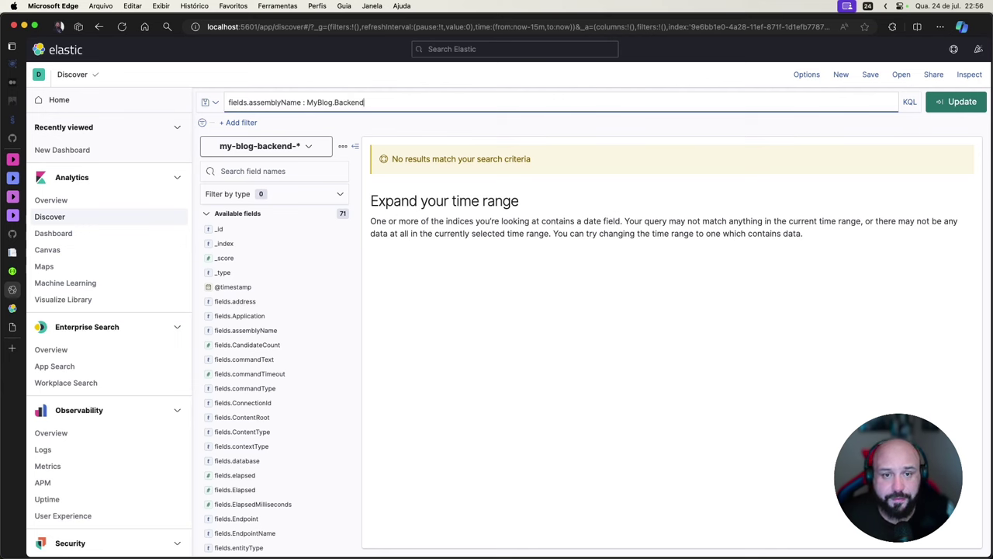
{"action": "type", "text": "ckend"}
{"action": "left_click", "coordinate": [967, 107]}
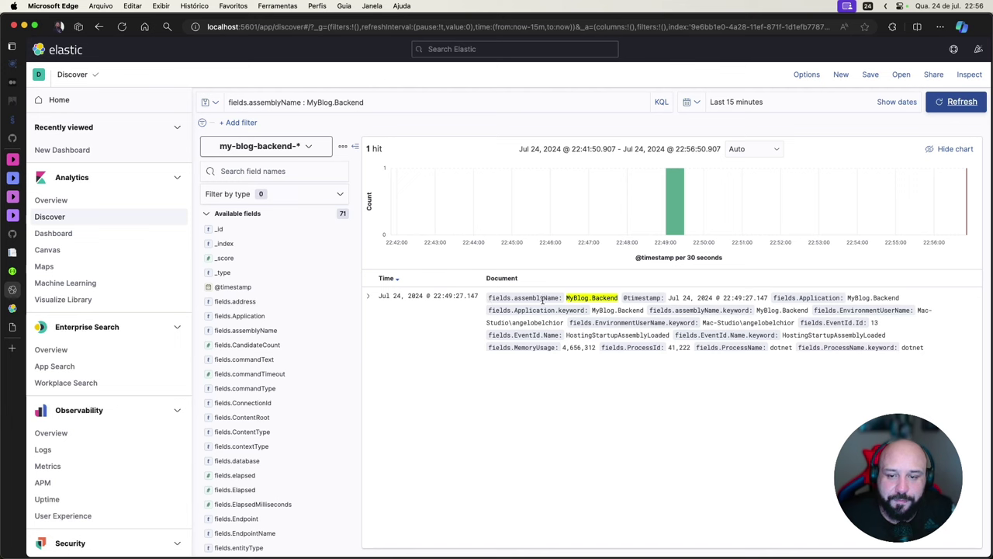
{"action": "left_click", "coordinate": [369, 296]}
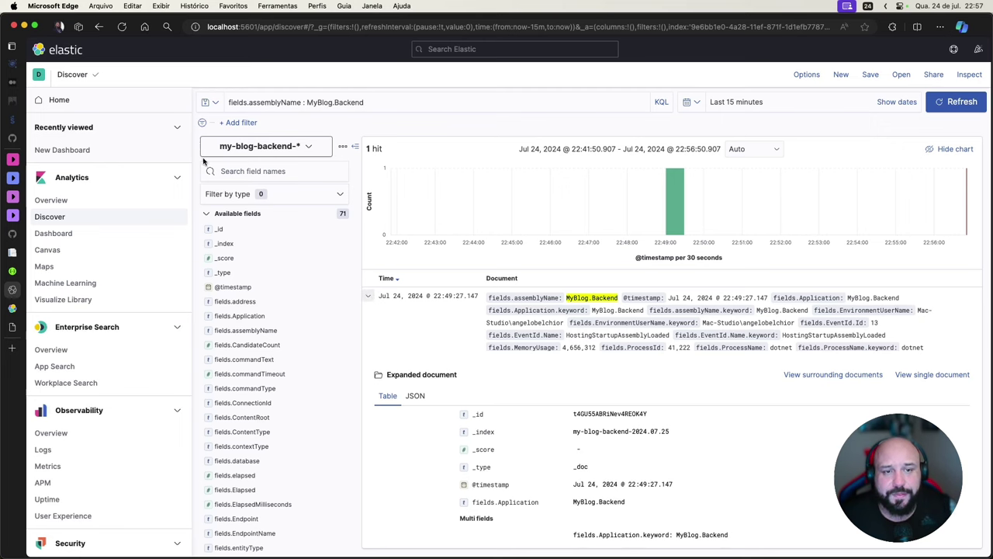
Save the current query as "Filter by Assembly Name" with filters included, and check it in the saved queries list.
{"action": "left_click", "coordinate": [216, 103]}
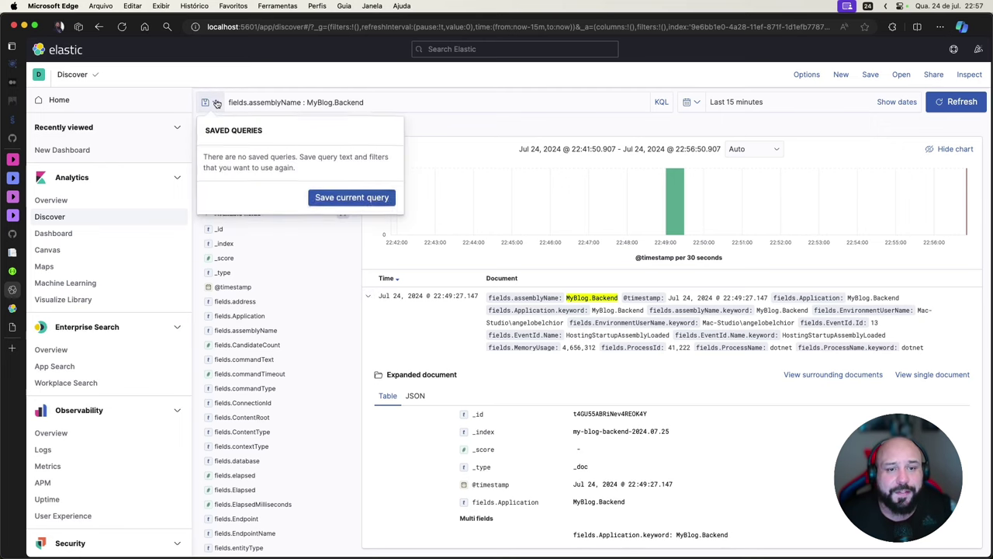
{"action": "left_click", "coordinate": [345, 204]}
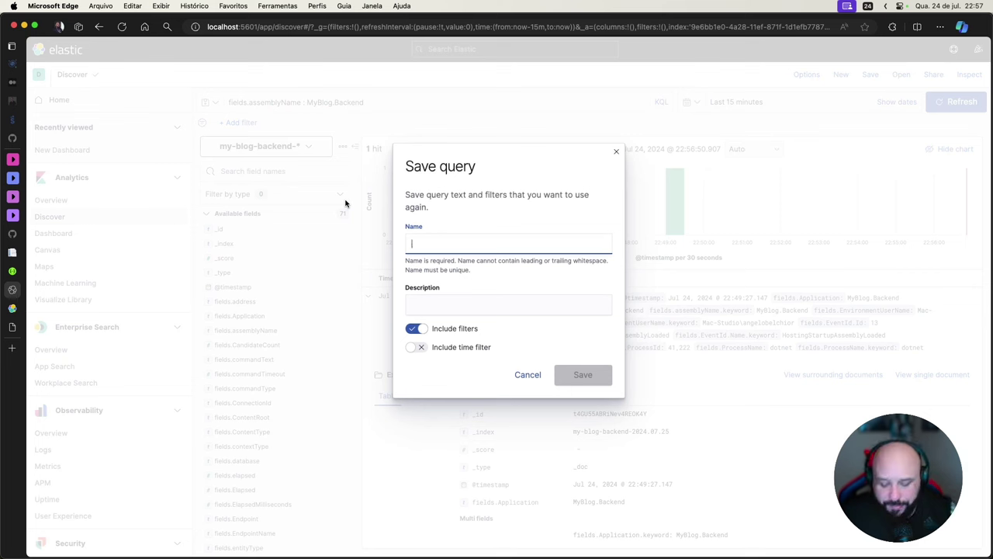
{"action": "type", "text": "Filter by Assembly Name"}
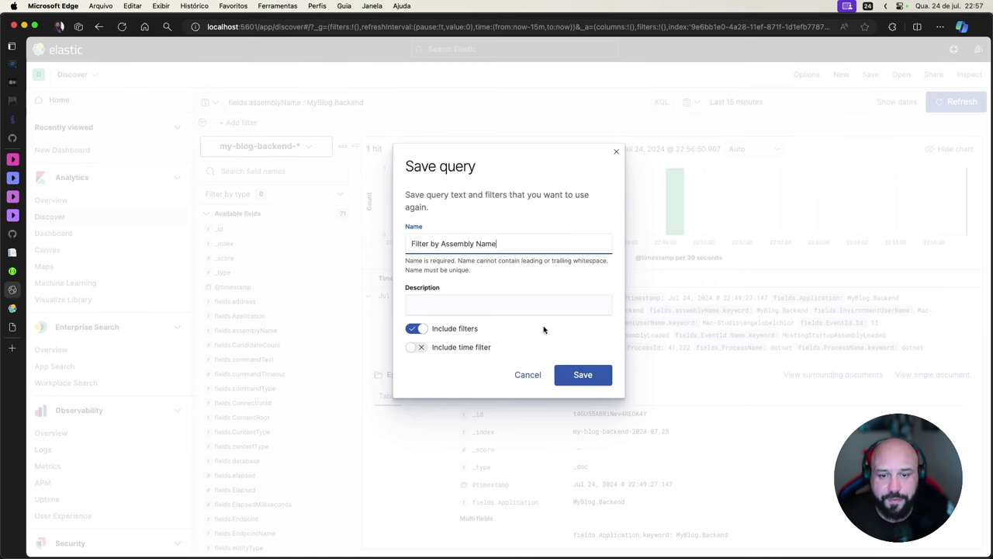
{"action": "left_click", "coordinate": [590, 376]}
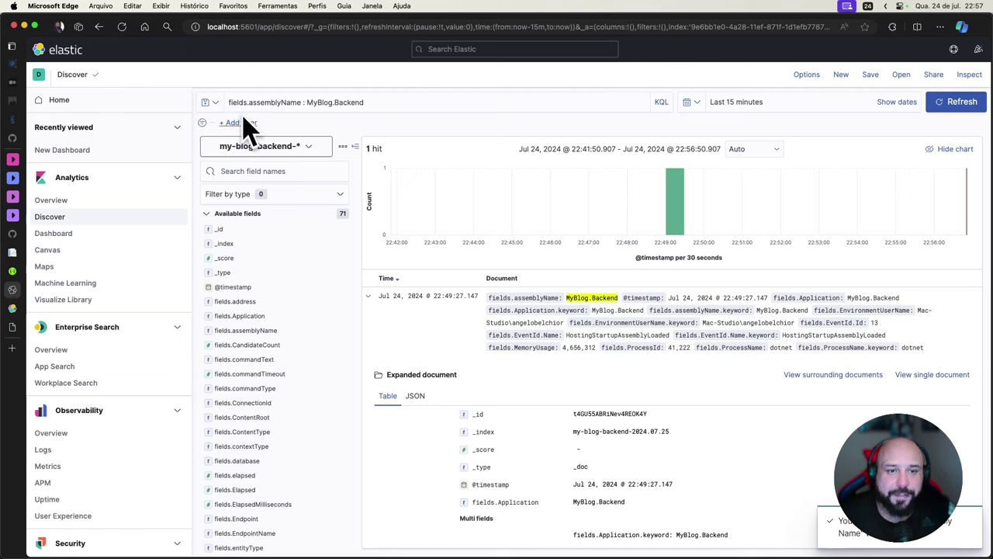
{"action": "left_click", "coordinate": [218, 104]}
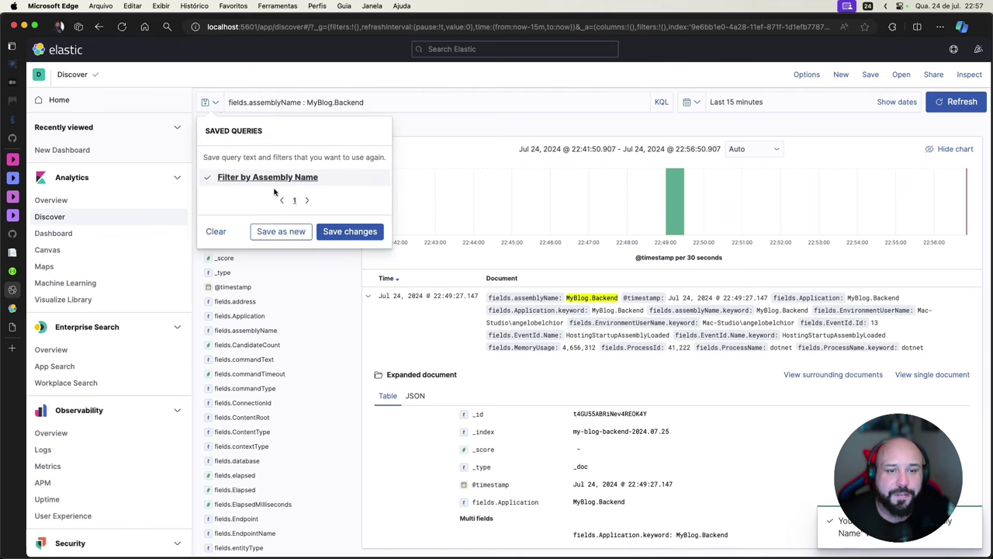
{"action": "left_click", "coordinate": [517, 86]}
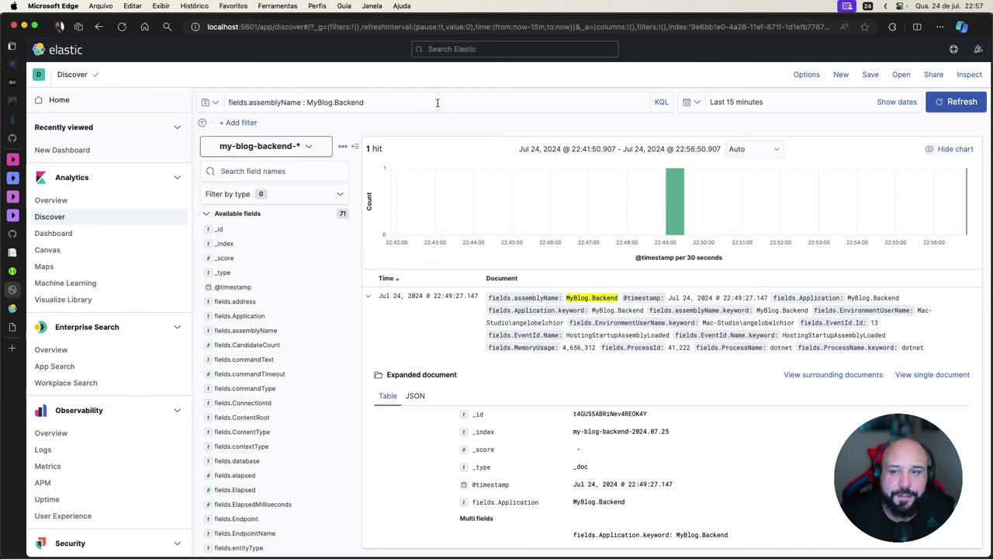
Clear the KQL query, update the backend log results, and expand the first log entry.
{"action": "left_click", "coordinate": [283, 94]}
{"action": "left_click", "coordinate": [392, 105]}
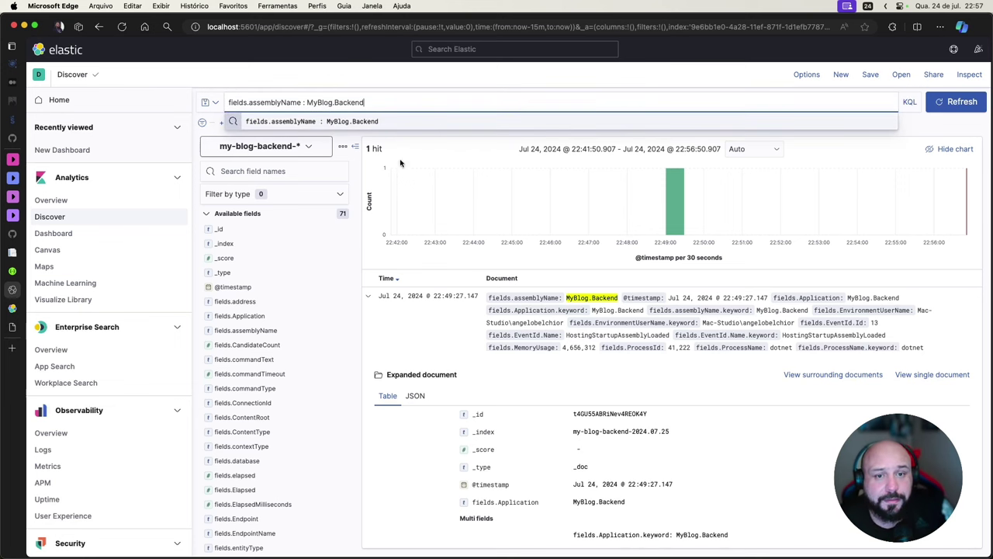
{"action": "left_click", "coordinate": [392, 142]}
{"action": "triple_click", "coordinate": [400, 103]}
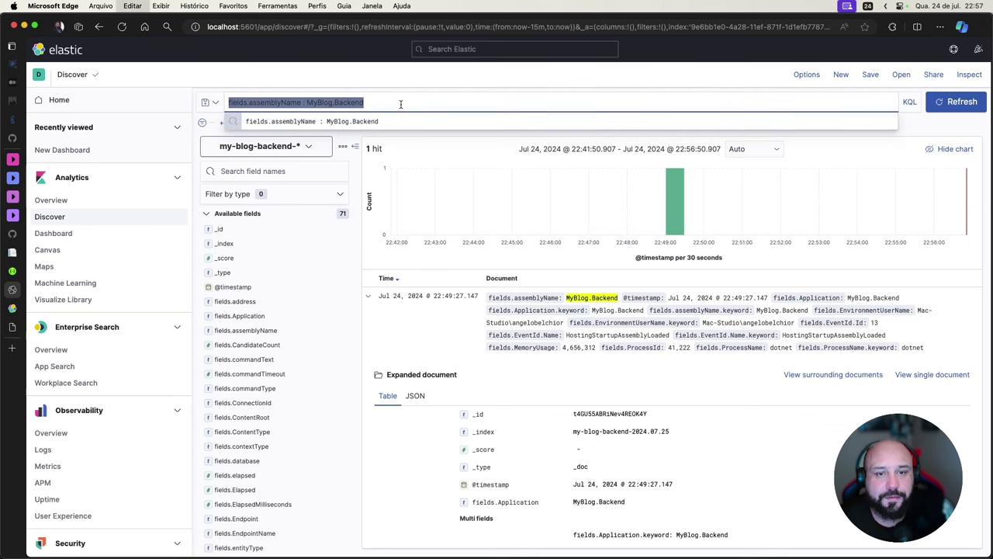
{"action": "key", "text": "BackSpace"}
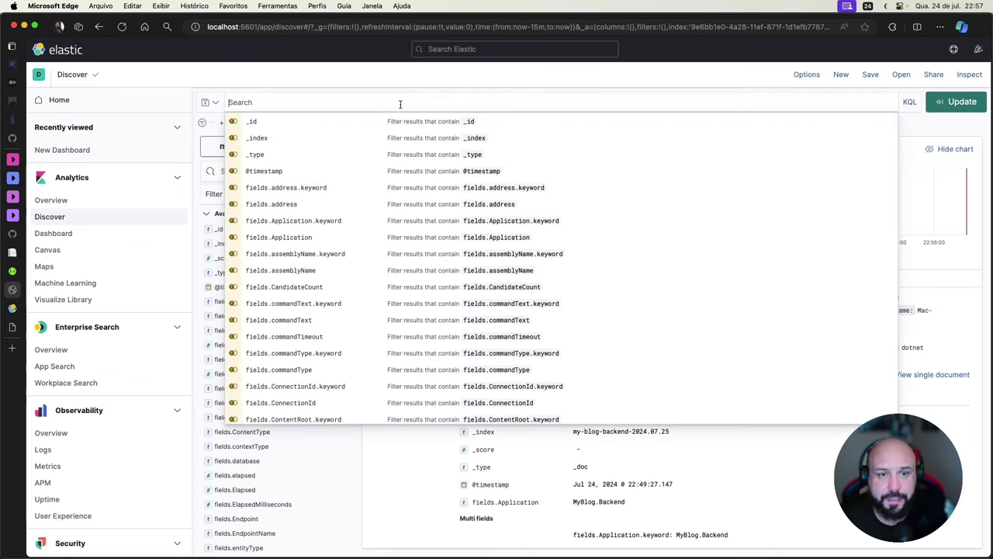
{"action": "left_click", "coordinate": [960, 103]}
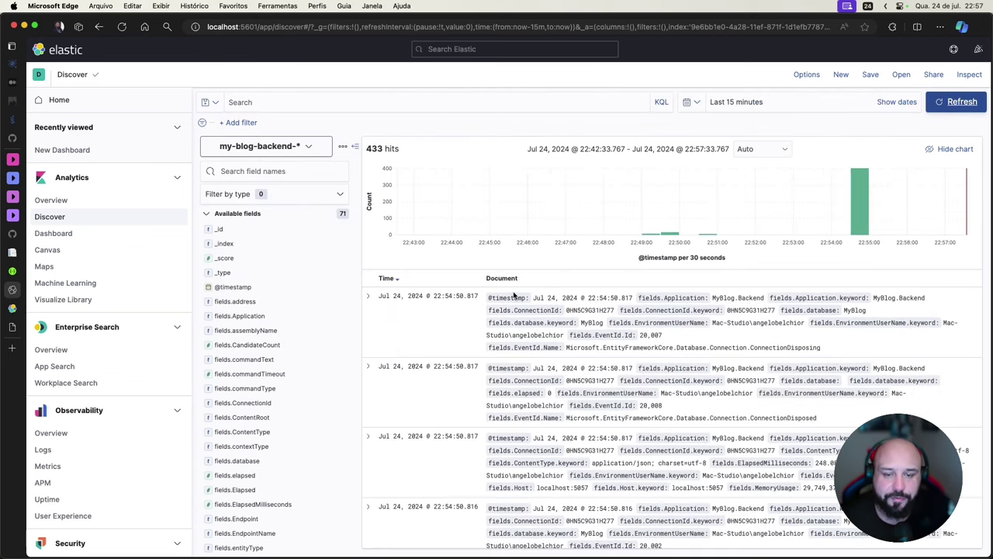
{"action": "left_click", "coordinate": [368, 296]}
Switch the index pattern to my-blog-frontend-*, clear the assembly name query, and update the results.
{"action": "left_click", "coordinate": [309, 146]}
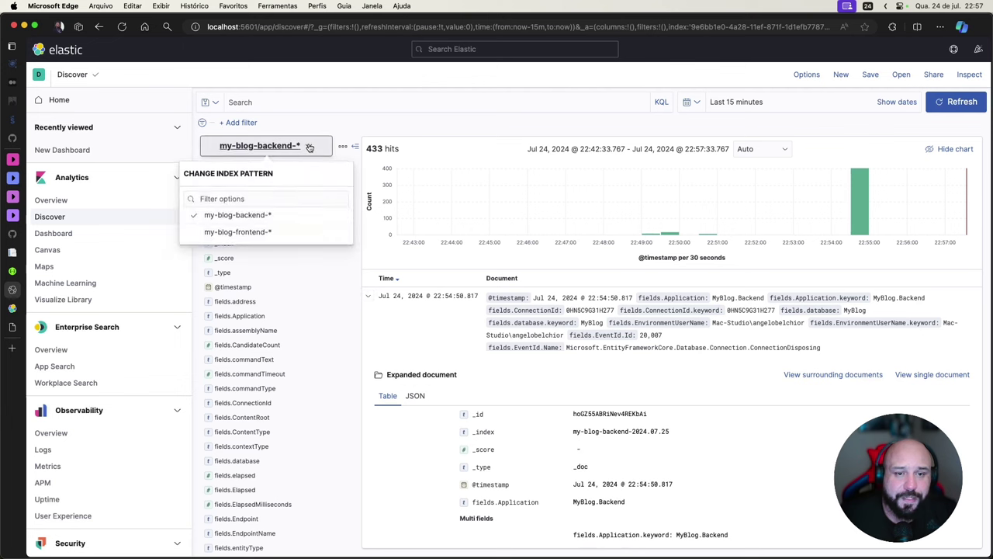
{"action": "left_click", "coordinate": [251, 232]}
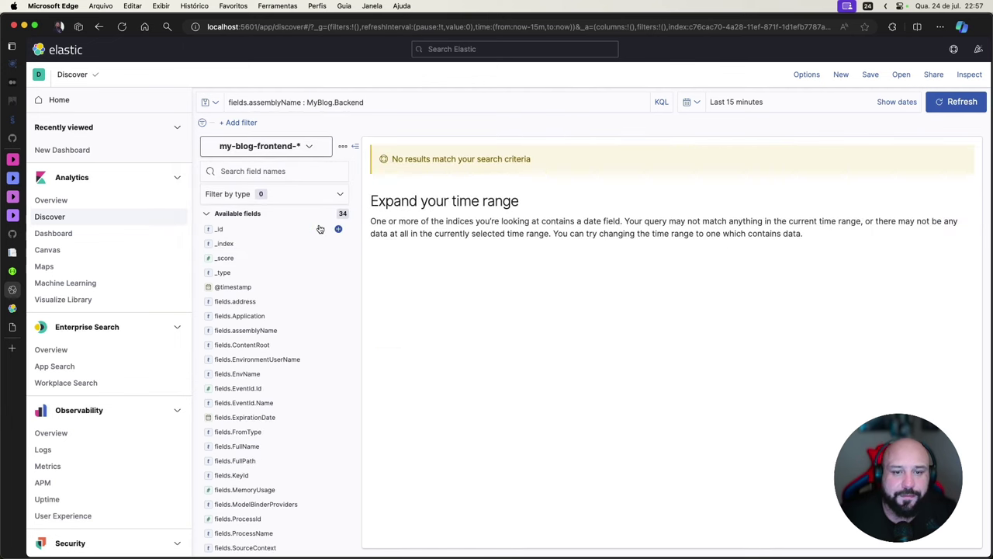
{"action": "triple_click", "coordinate": [384, 107]}
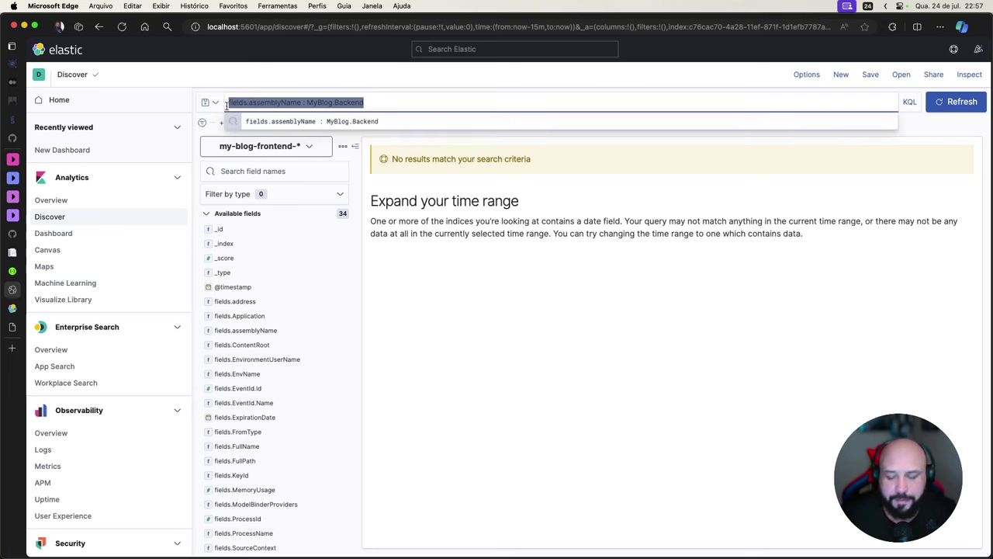
{"action": "key", "text": "BackSpace"}
{"action": "left_click", "coordinate": [933, 193]}
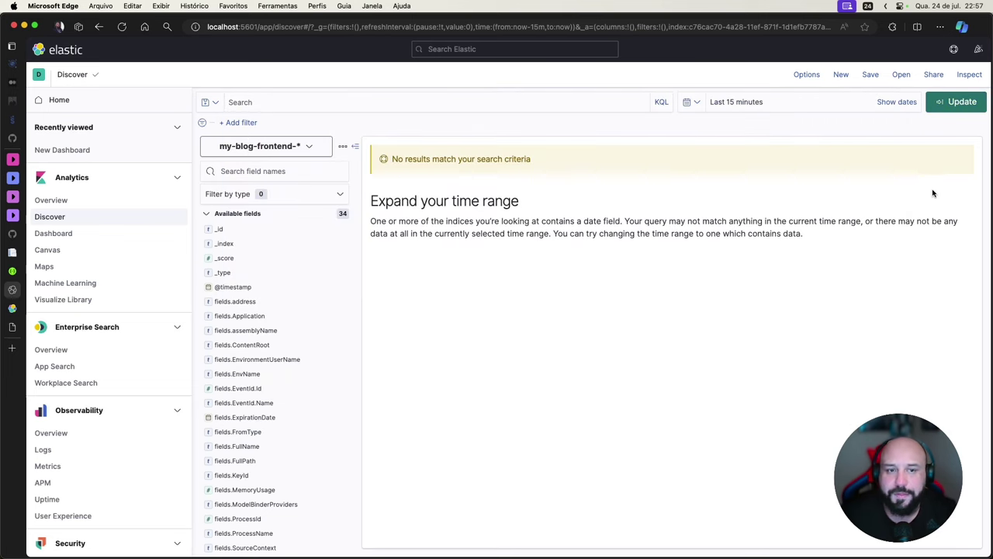
{"action": "left_click", "coordinate": [954, 103]}
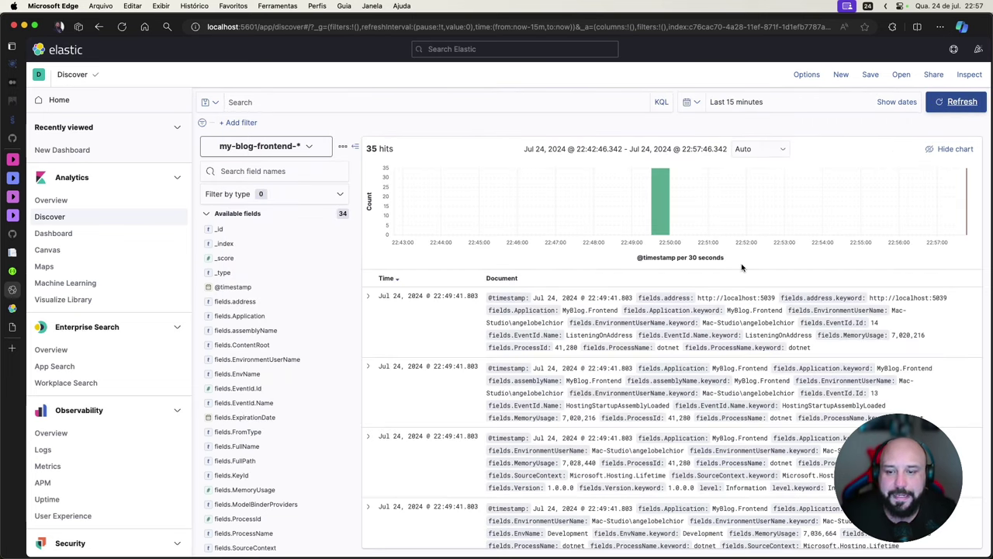
Generate frontend traffic in My Blog by visiting the home page, the "Novidades do C# 9" post, and Development category pages 2 and 3.
{"action": "left_click", "coordinate": [11, 253]}
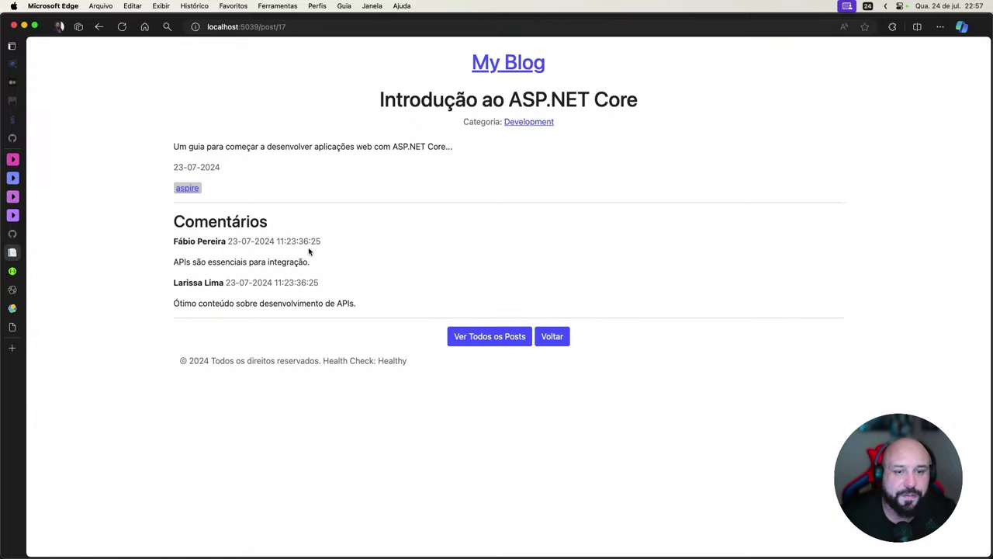
{"action": "left_click", "coordinate": [502, 70]}
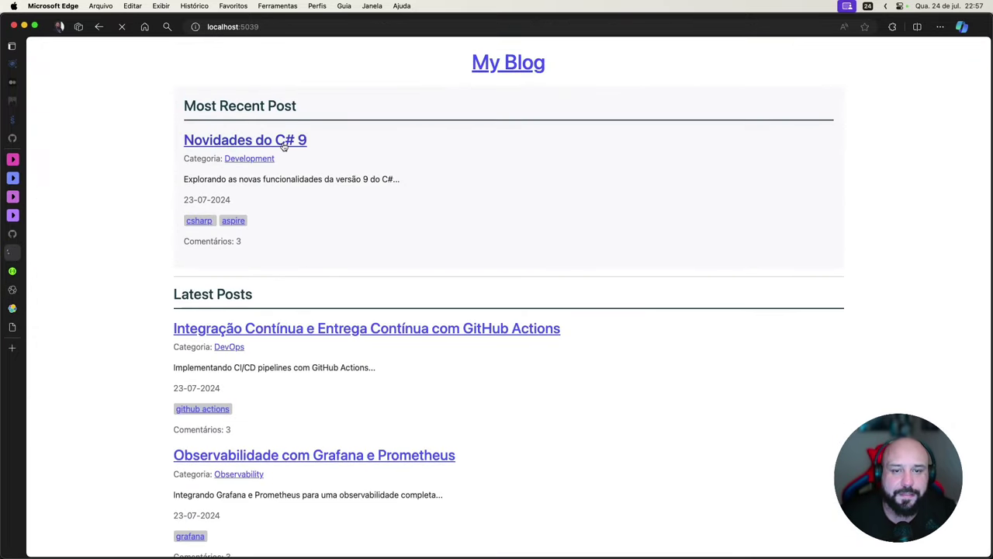
{"action": "left_click", "coordinate": [281, 142]}
{"action": "left_click", "coordinate": [535, 122]}
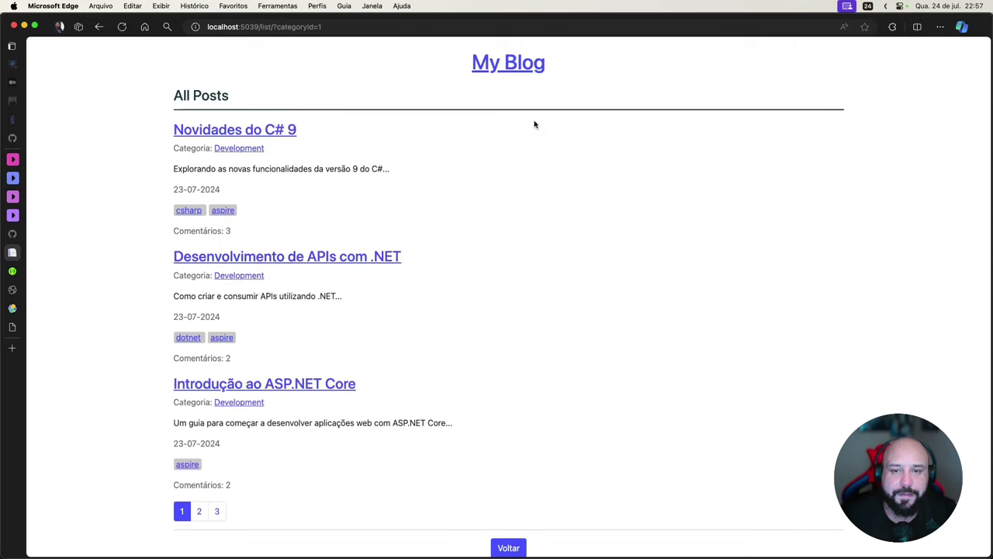
{"action": "scroll", "coordinate": [162, 501], "scroll_direction": "down", "scroll_amount": 2}
{"action": "left_click", "coordinate": [199, 458]}
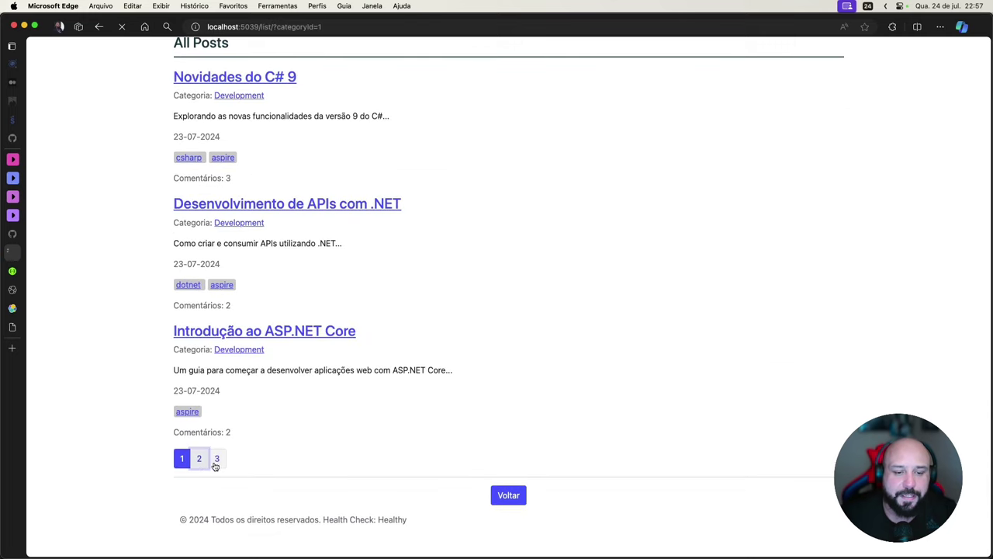
{"action": "left_click", "coordinate": [215, 511]}
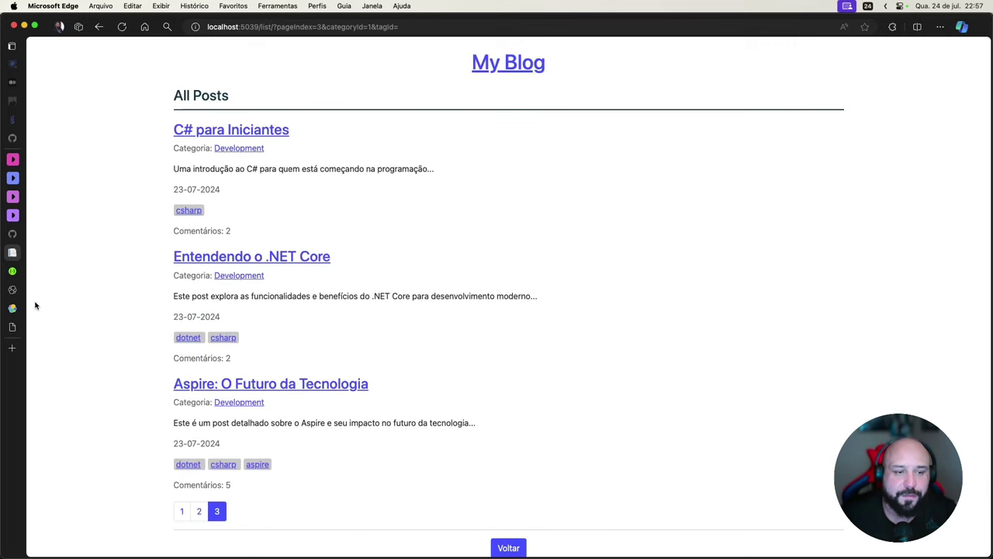
Return to Discover, reload the page, clear the restored query, and update the frontend log results.
{"action": "left_click", "coordinate": [13, 289]}
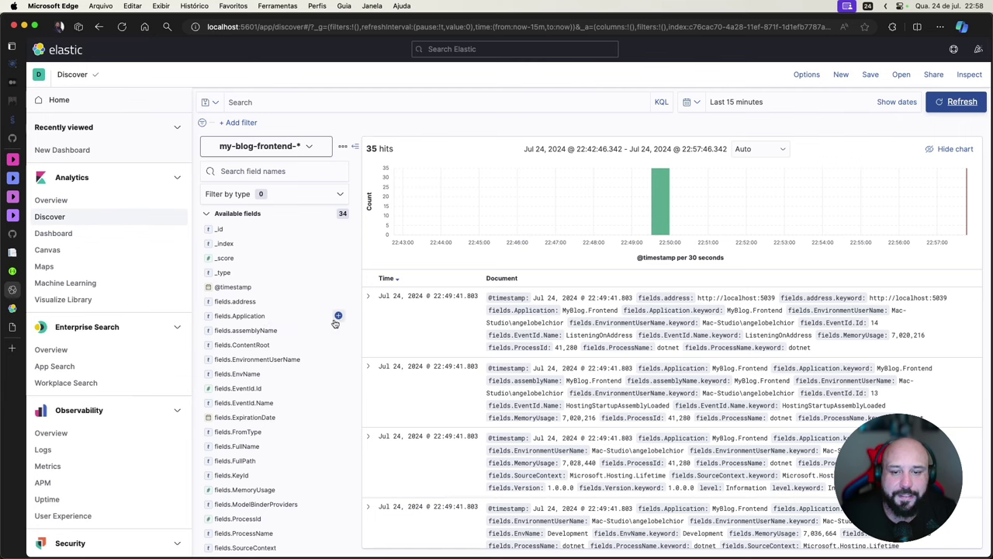
{"action": "mouse_move", "coordinate": [666, 190]}
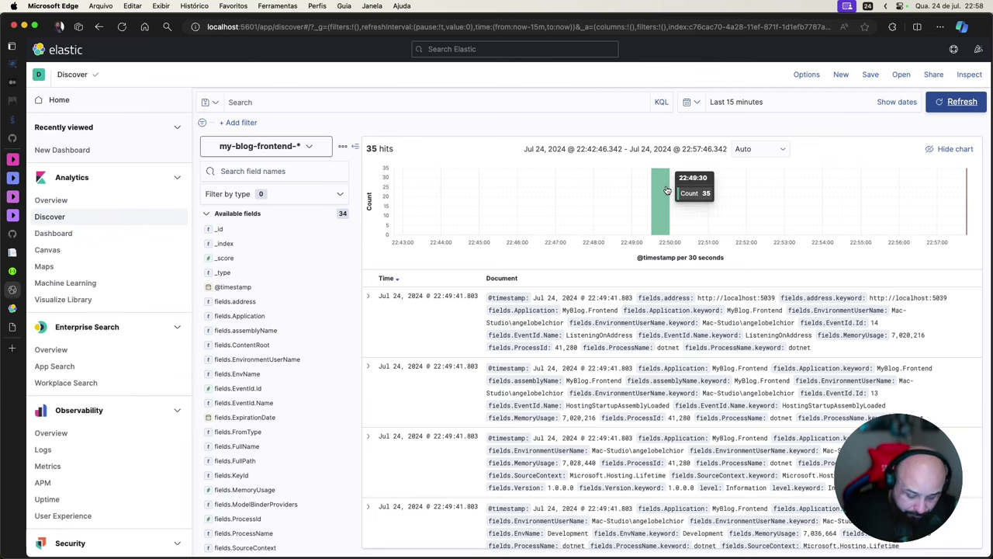
{"action": "key", "text": "super+r"}
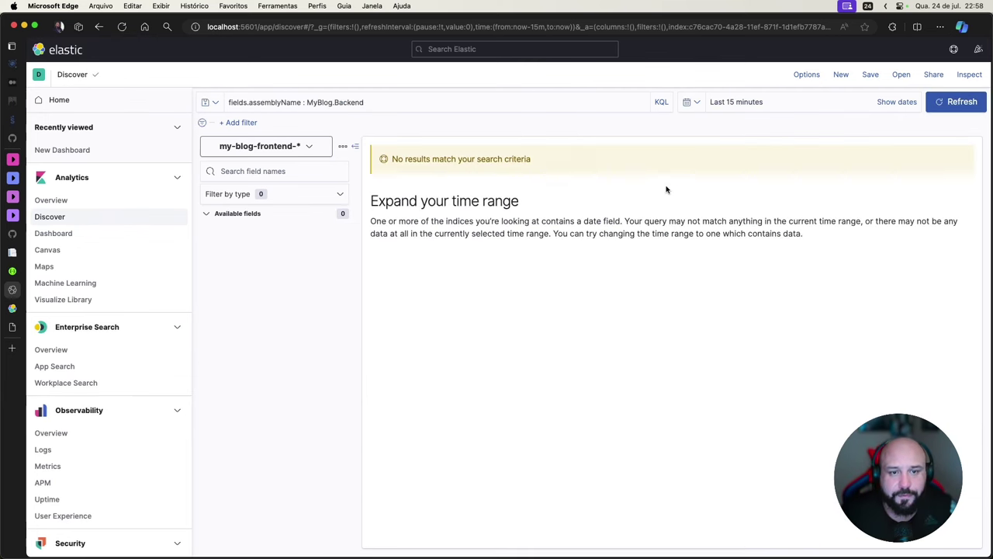
{"action": "left_click", "coordinate": [375, 98]}
{"action": "key", "text": "super+a"}
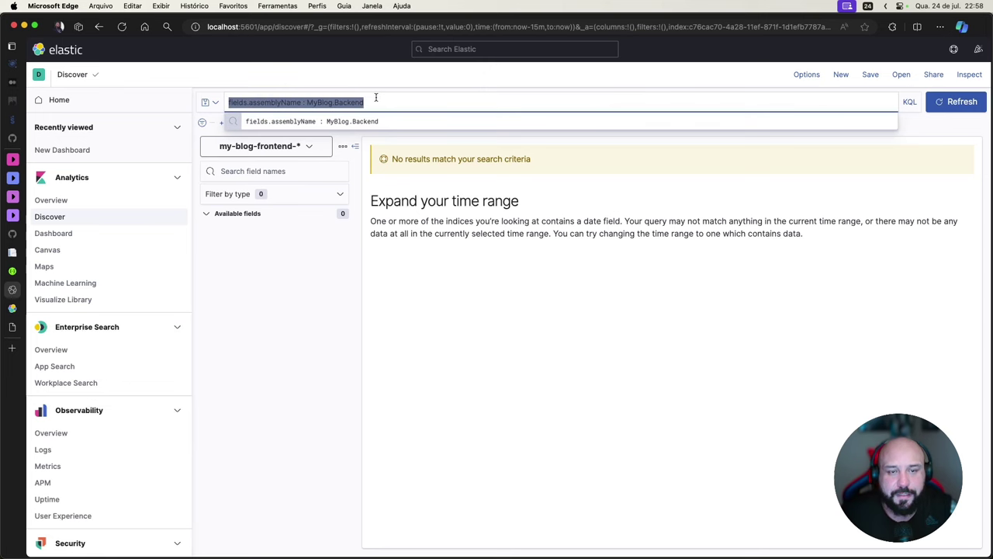
{"action": "key", "text": "BackSpace"}
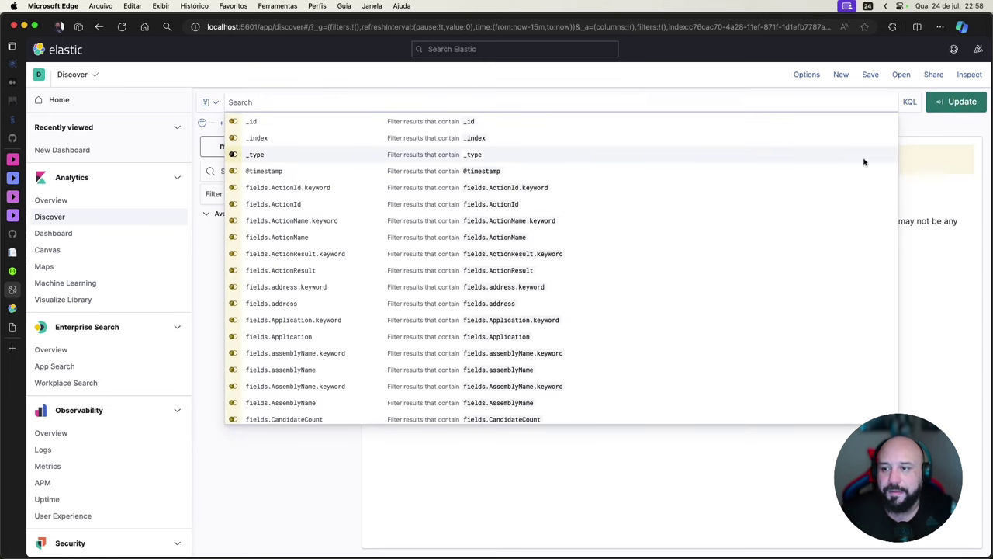
{"action": "left_click", "coordinate": [956, 103]}
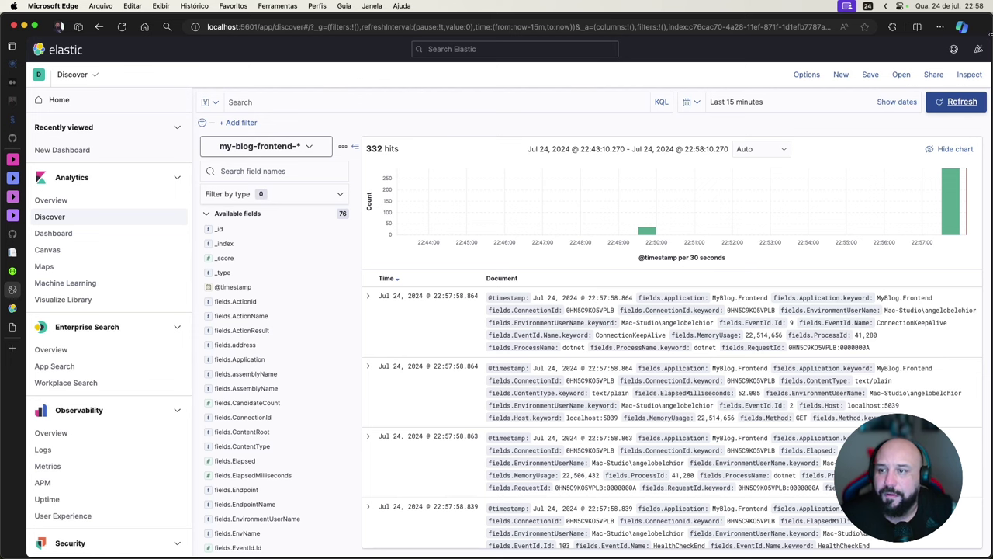
Expand the newest frontend log entry and examine its fields, including request path, source context, level and message.
{"action": "left_click", "coordinate": [369, 296]}
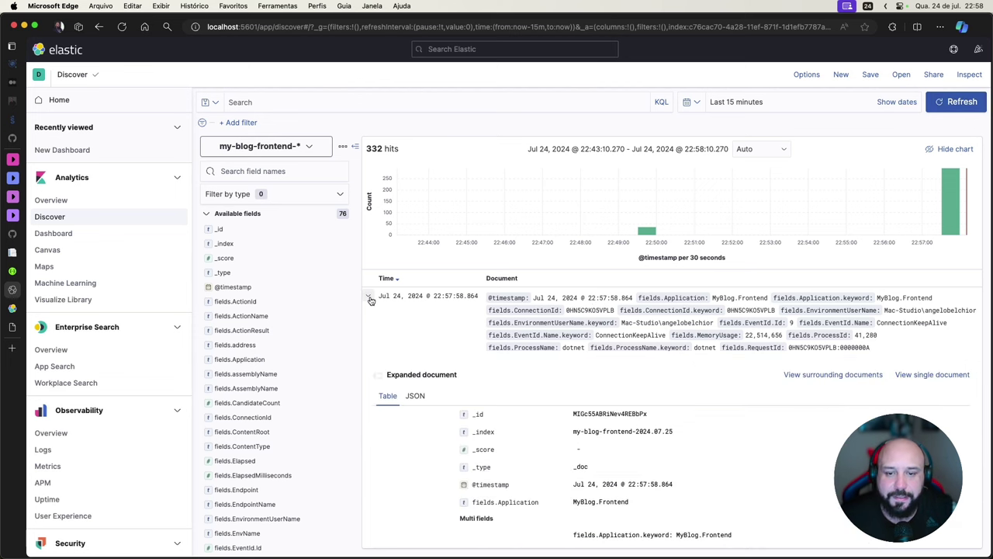
{"action": "scroll", "coordinate": [742, 437], "scroll_direction": "down", "scroll_amount": 3}
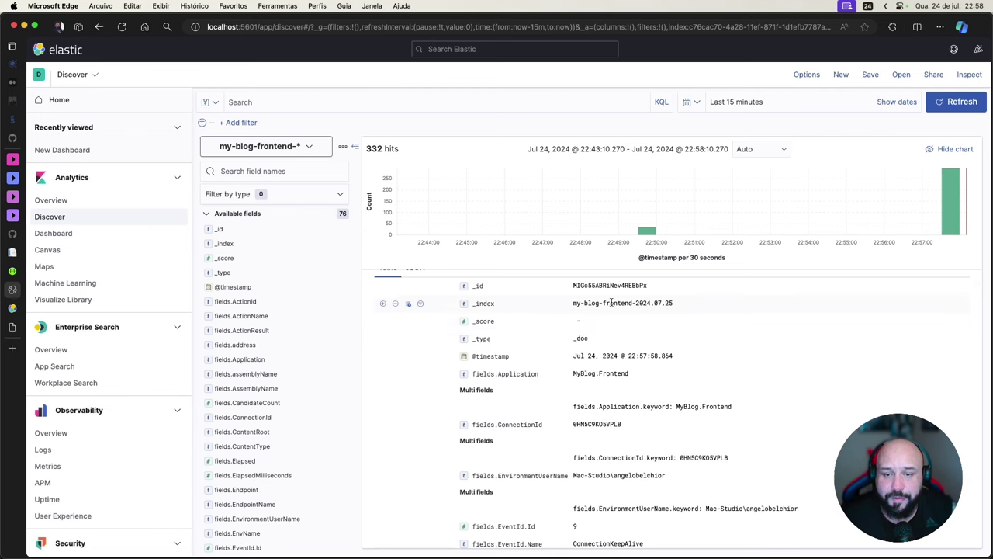
{"action": "scroll", "coordinate": [643, 331], "scroll_direction": "down", "scroll_amount": 10}
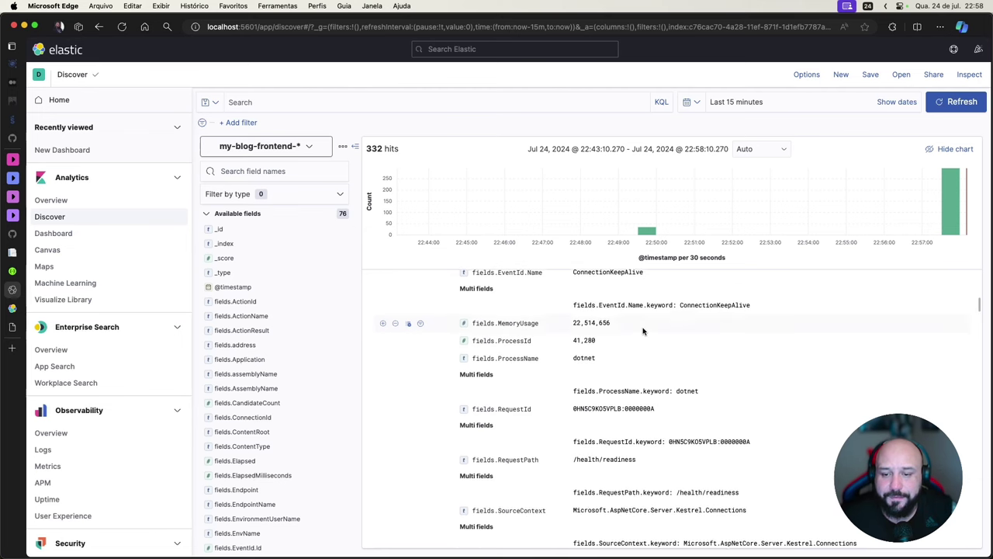
{"action": "scroll", "coordinate": [643, 331], "scroll_direction": "down", "scroll_amount": 6}
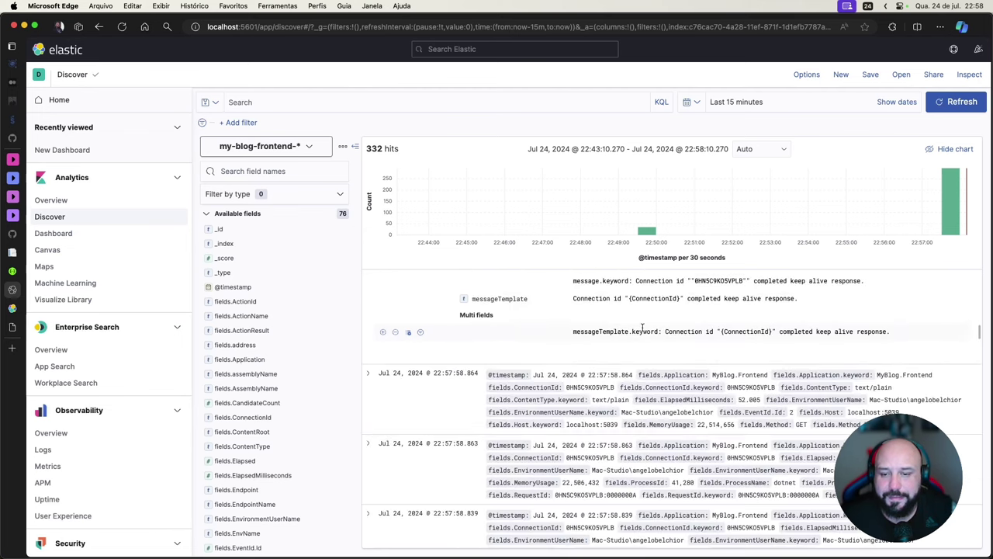
{"action": "scroll", "coordinate": [499, 335], "scroll_direction": "up", "scroll_amount": 5}
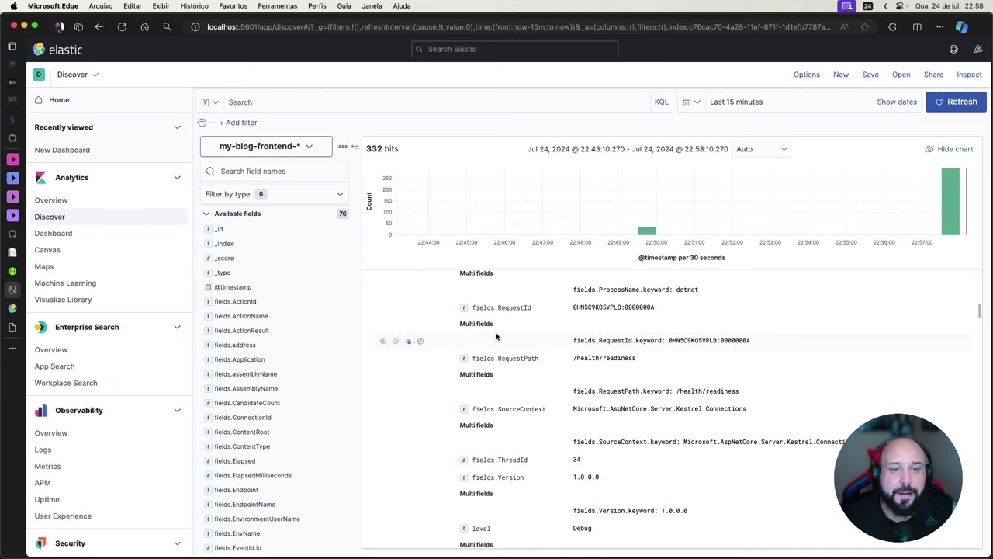
Switch the index pattern to my-blog-backend-* and load the saved query "Filter by Assembly Name".
{"action": "left_click", "coordinate": [311, 147]}
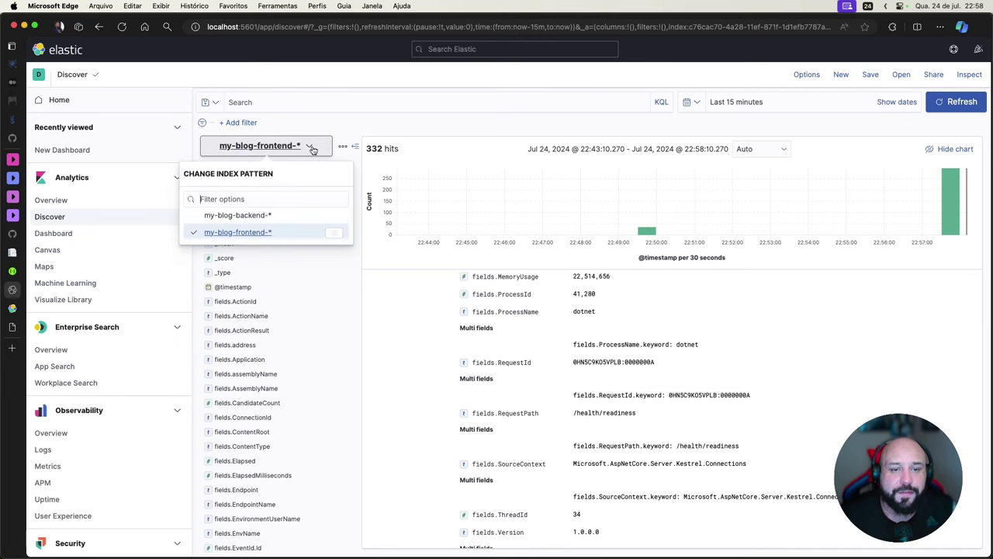
{"action": "left_click", "coordinate": [260, 217]}
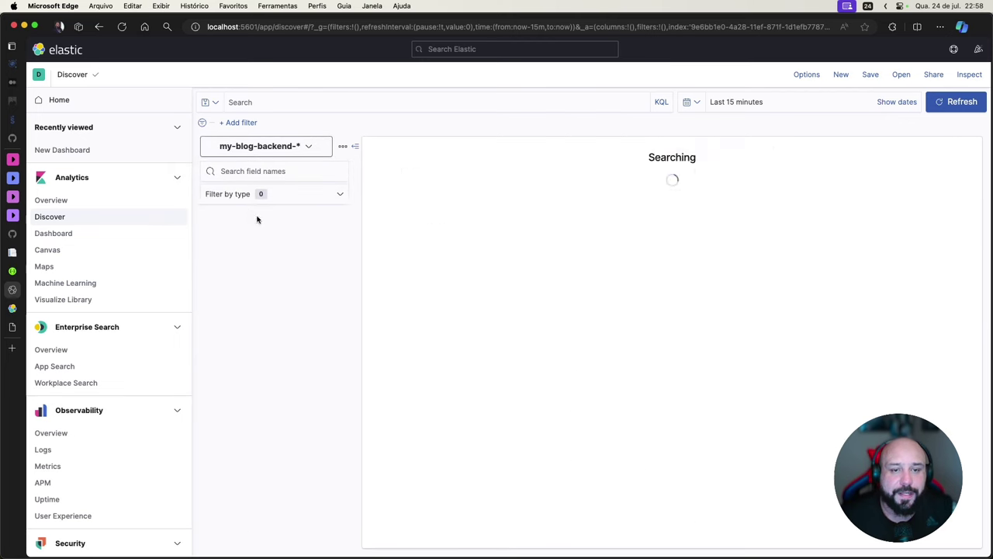
{"action": "left_click", "coordinate": [208, 102]}
{"action": "left_click", "coordinate": [222, 177]}
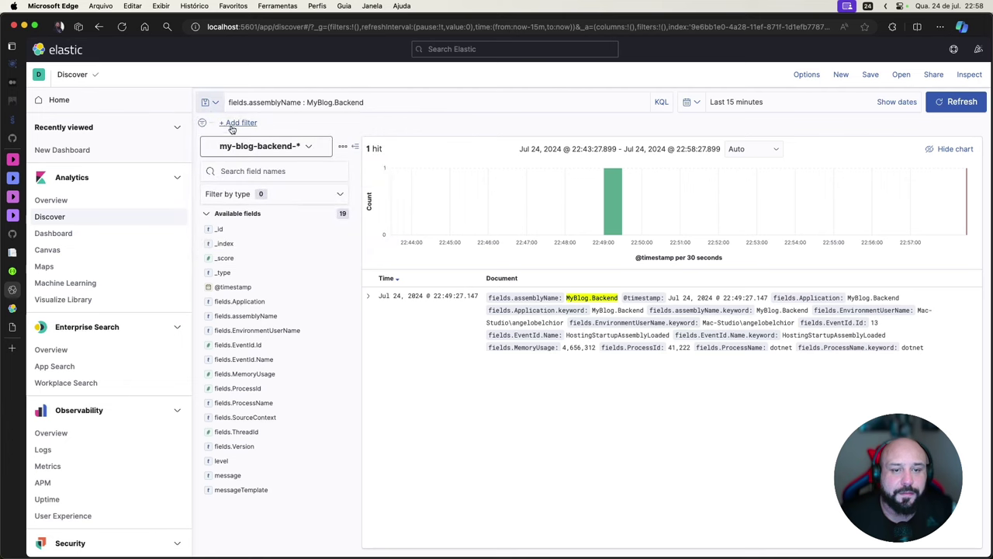
Delete the saved query "Filter by Assembly Name" and confirm its removal.
{"action": "left_click", "coordinate": [218, 106]}
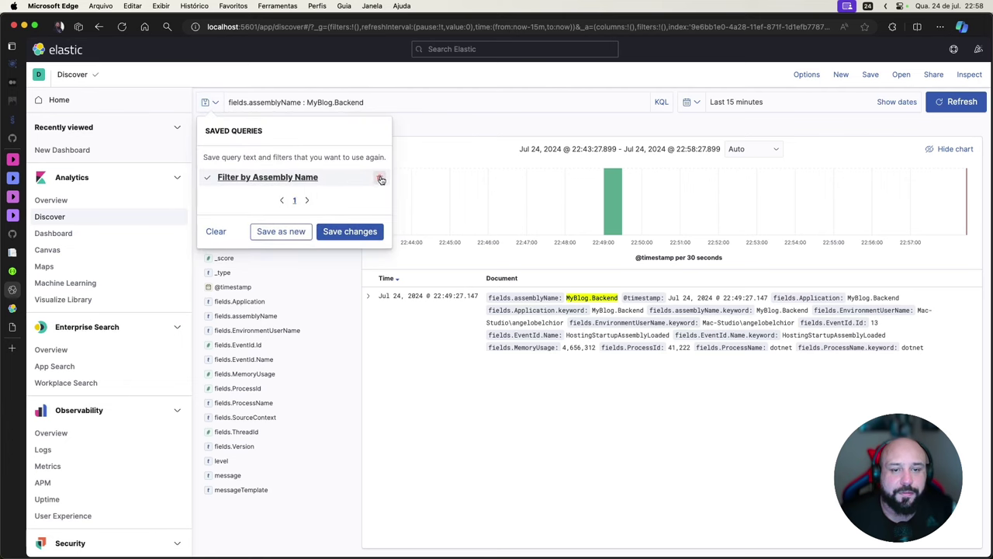
{"action": "left_click", "coordinate": [381, 179]}
{"action": "left_click", "coordinate": [600, 289]}
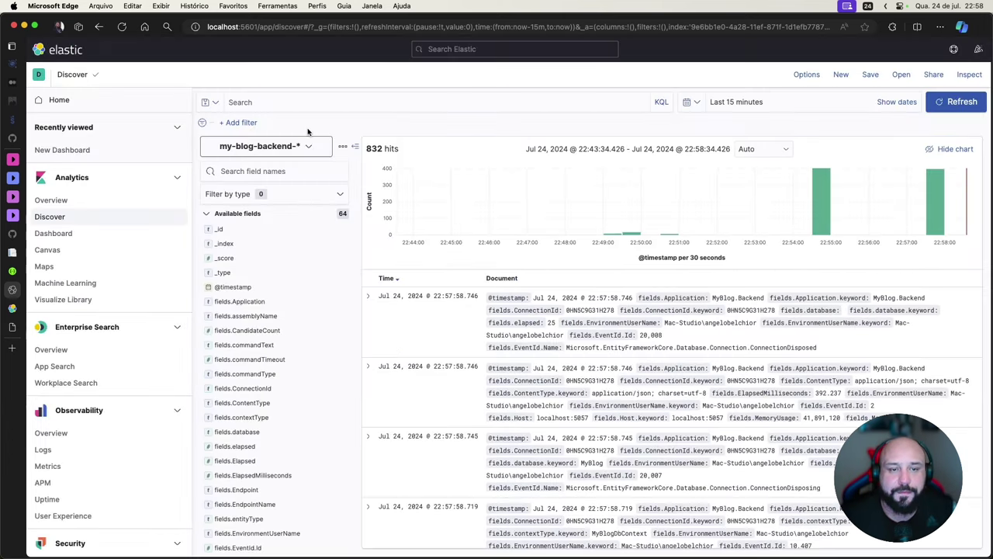
Browse the unfiltered backend log entries and examine the expanded PostTag StartedTracking entry's level, message and message template.
{"action": "scroll", "coordinate": [600, 364], "scroll_direction": "down", "scroll_amount": 10}
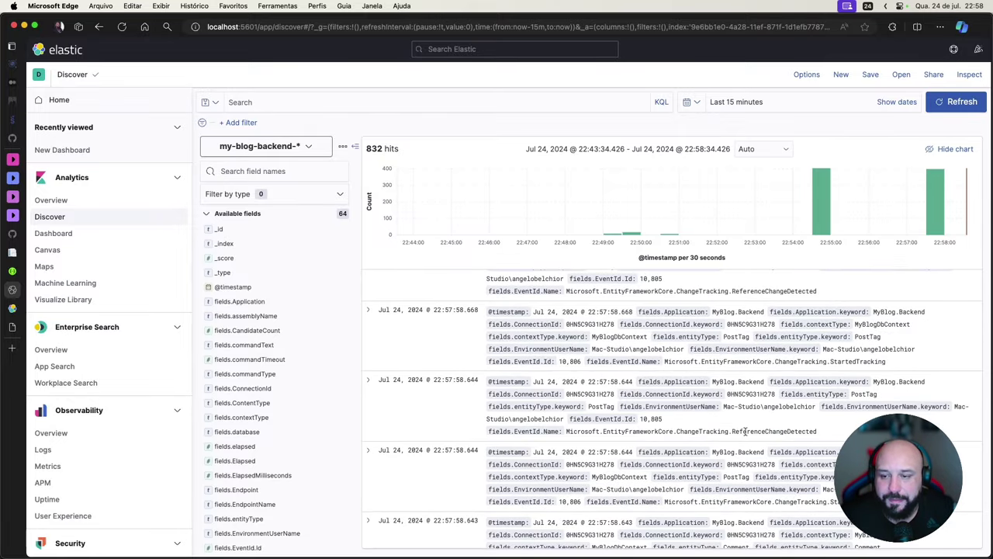
{"action": "scroll", "coordinate": [759, 432], "scroll_direction": "up", "scroll_amount": 5}
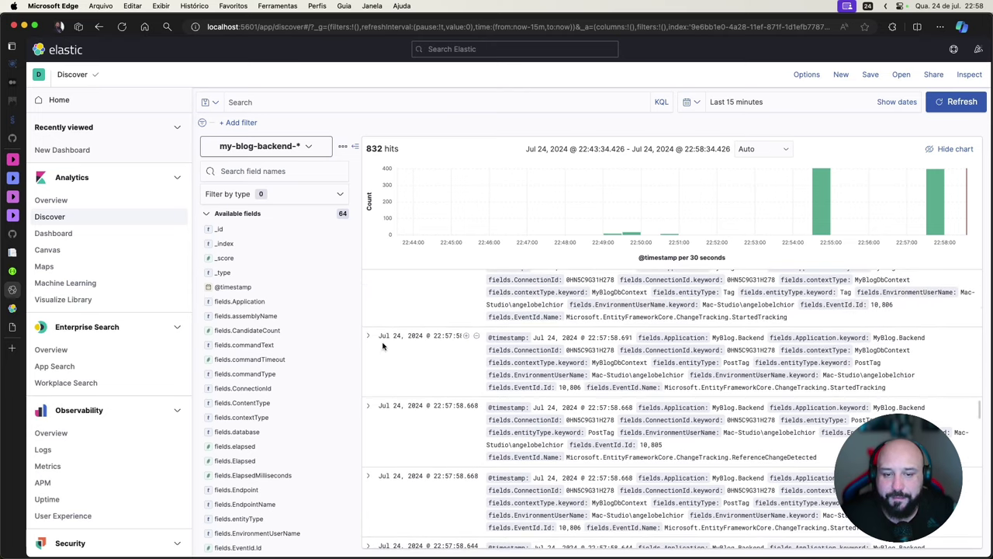
{"action": "left_click", "coordinate": [369, 336]}
{"action": "scroll", "coordinate": [590, 429], "scroll_direction": "down", "scroll_amount": 15}
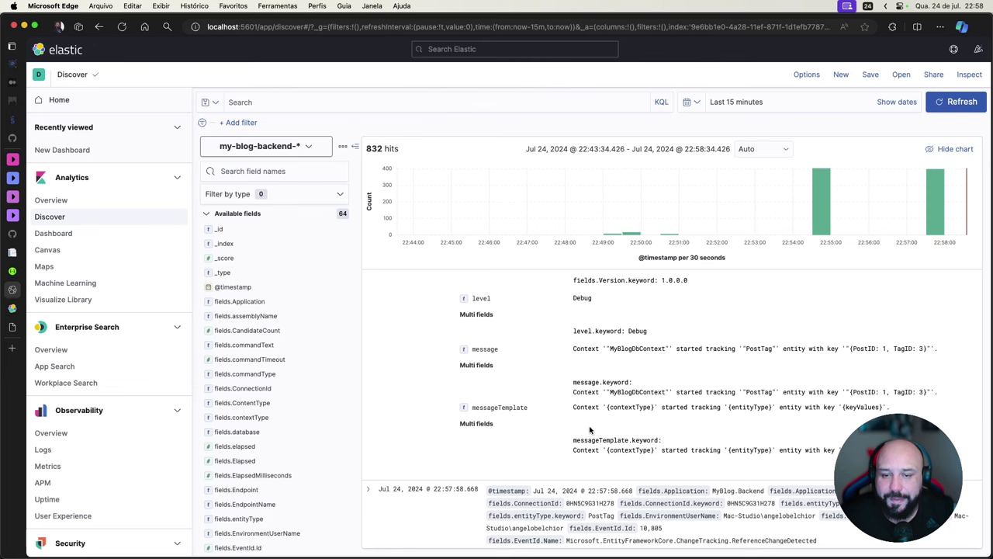
{"action": "scroll", "coordinate": [590, 429], "scroll_direction": "up", "scroll_amount": 15}
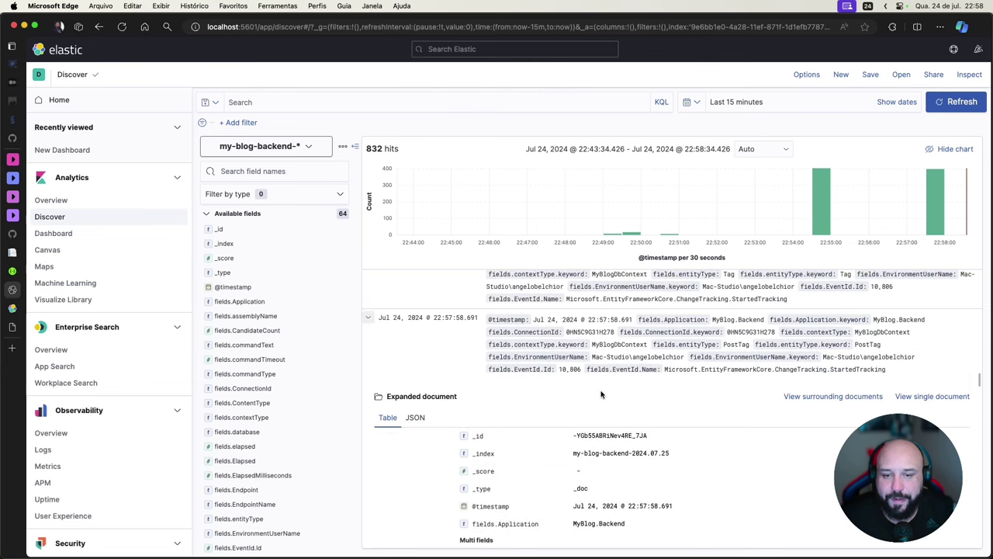
{"action": "scroll", "coordinate": [601, 395], "scroll_direction": "up", "scroll_amount": 5}
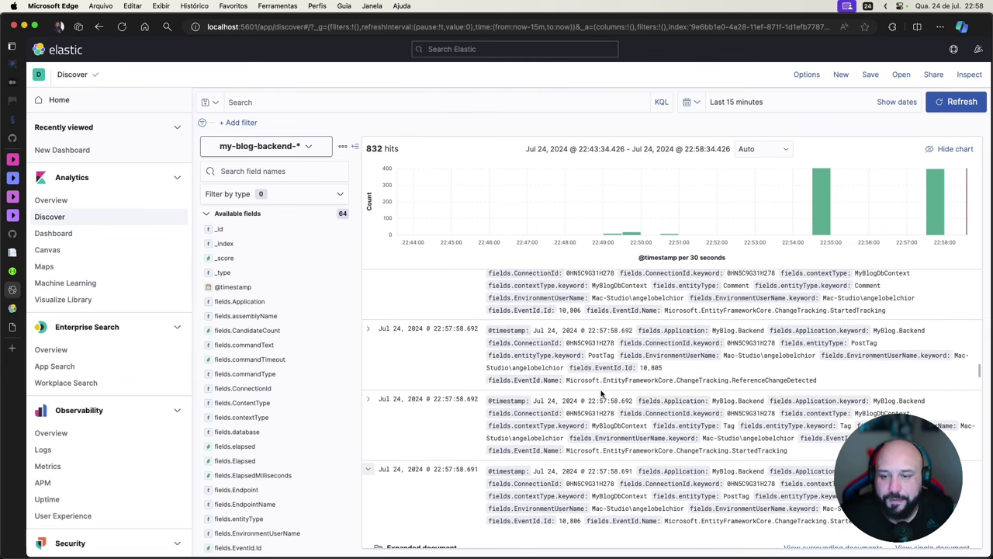
{"action": "scroll", "coordinate": [720, 385], "scroll_direction": "up", "scroll_amount": 5}
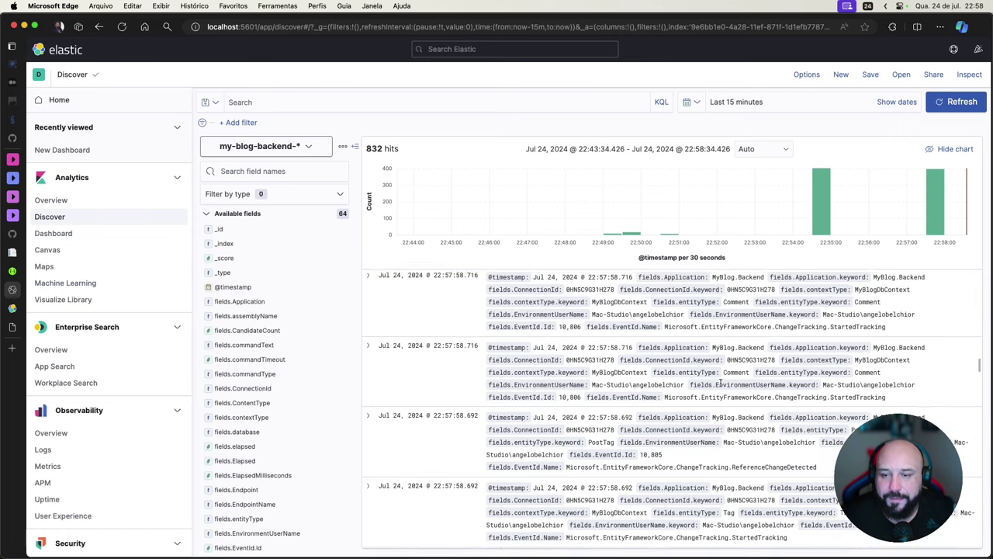
{"action": "scroll", "coordinate": [501, 307], "scroll_direction": "up", "scroll_amount": 5}
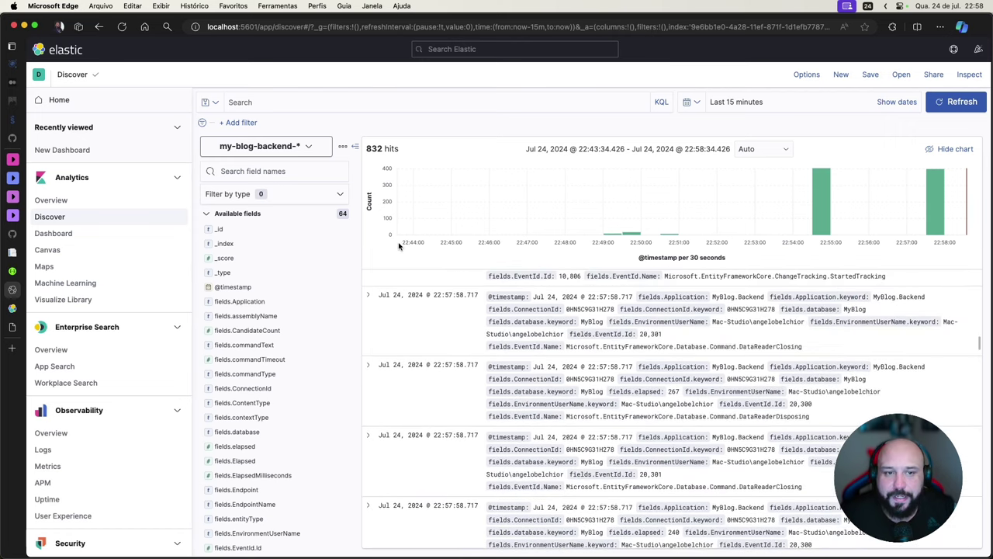
Filter the backend logs with the KQL query fields.commandText : * and refresh the results.
{"action": "left_click", "coordinate": [248, 98]}
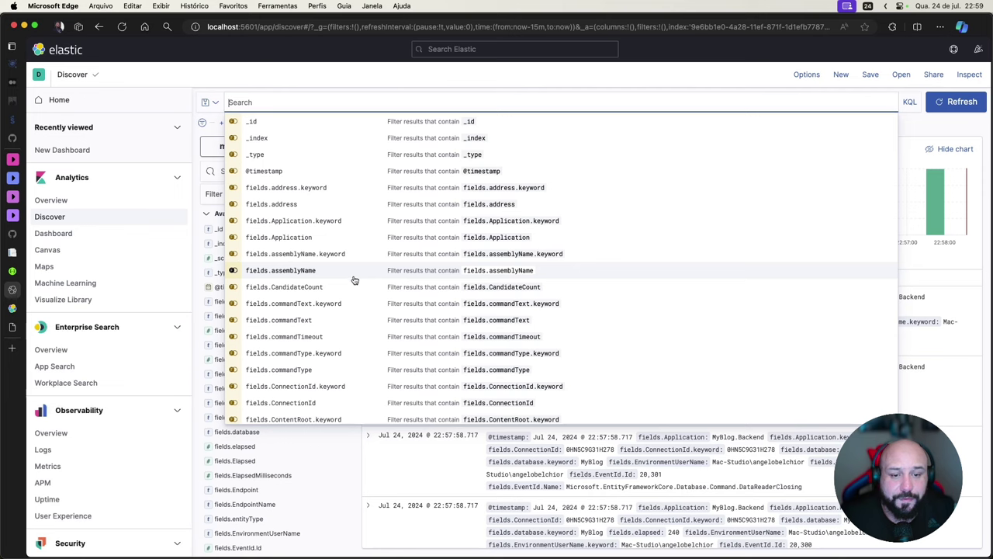
{"action": "left_click", "coordinate": [321, 320]}
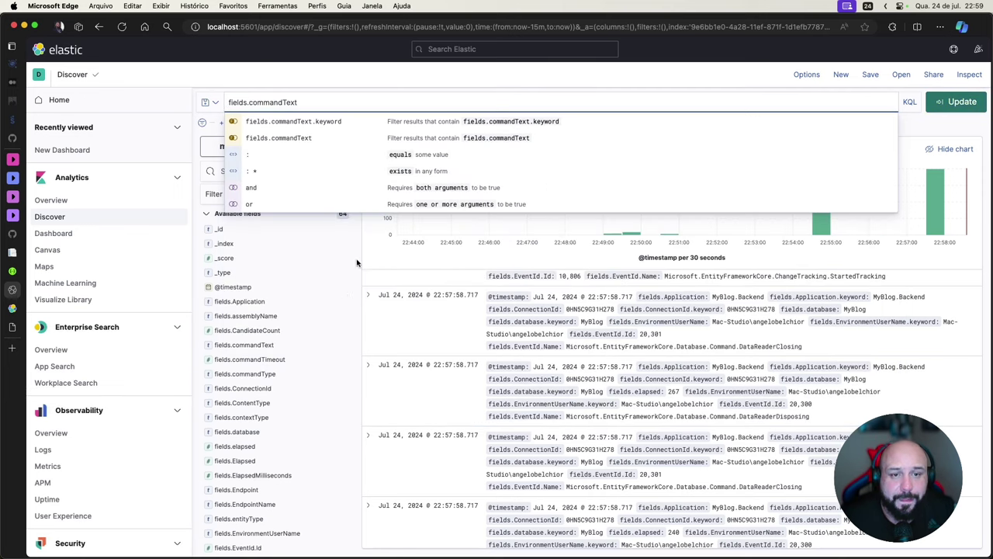
{"action": "scroll", "coordinate": [337, 195], "scroll_direction": "down", "scroll_amount": 1}
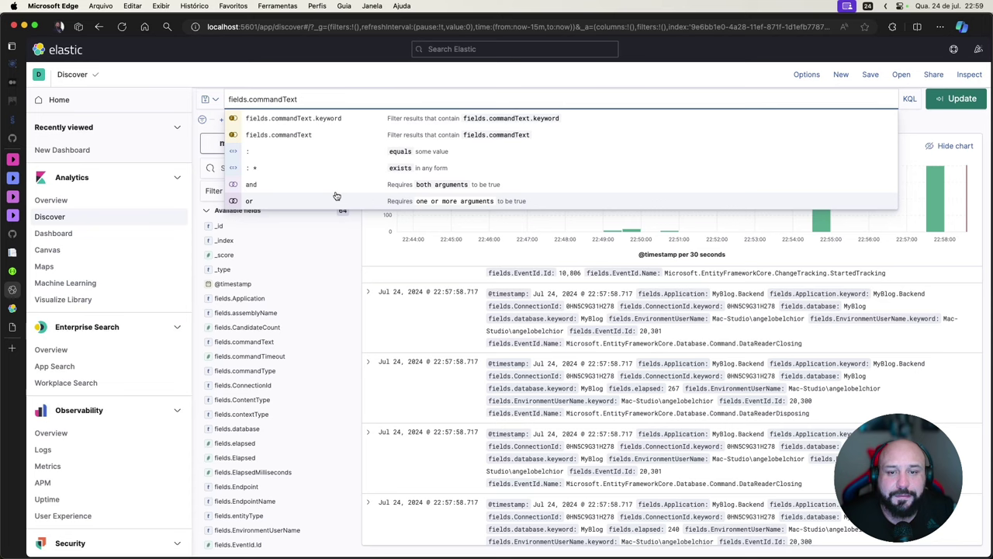
{"action": "scroll", "coordinate": [336, 195], "scroll_direction": "up", "scroll_amount": 1}
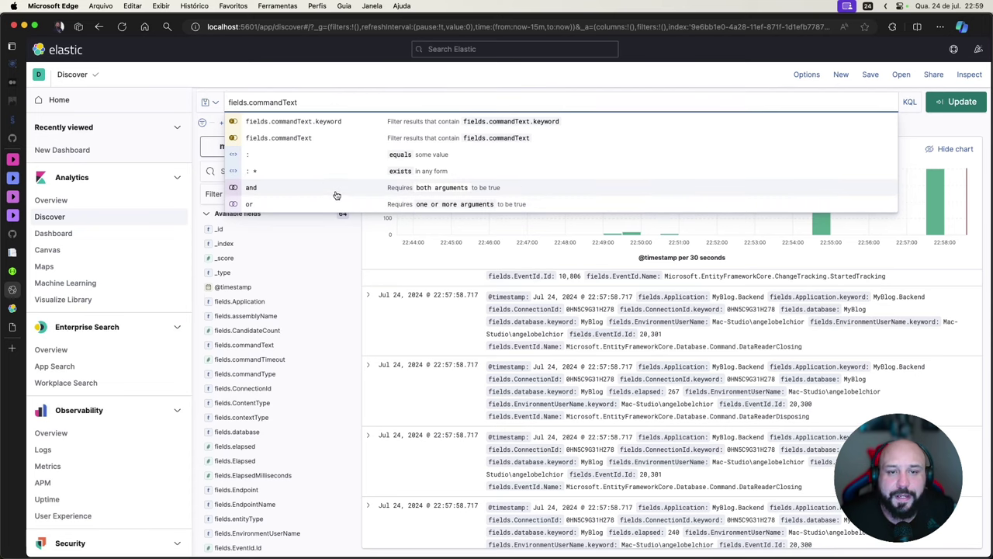
{"action": "left_click", "coordinate": [452, 173]}
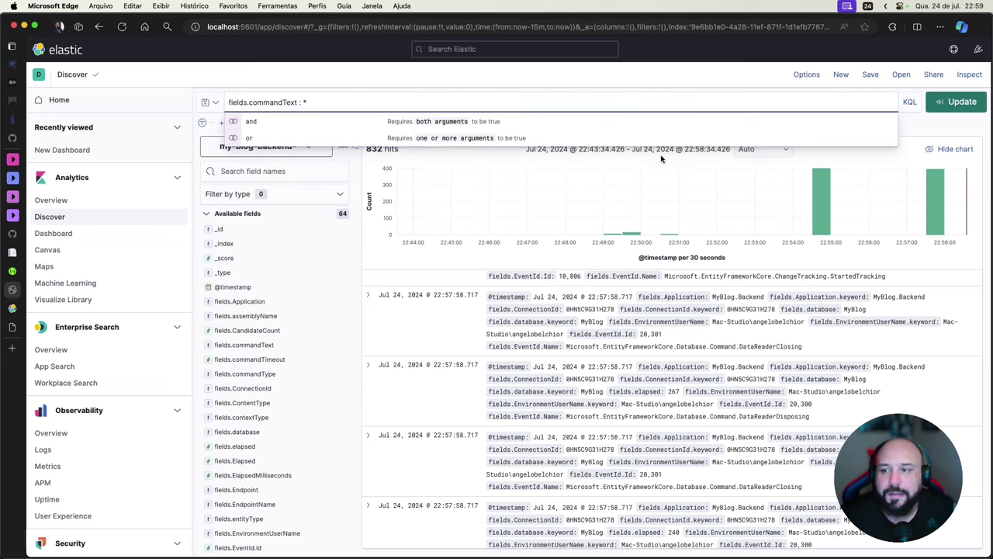
{"action": "left_click", "coordinate": [959, 106]}
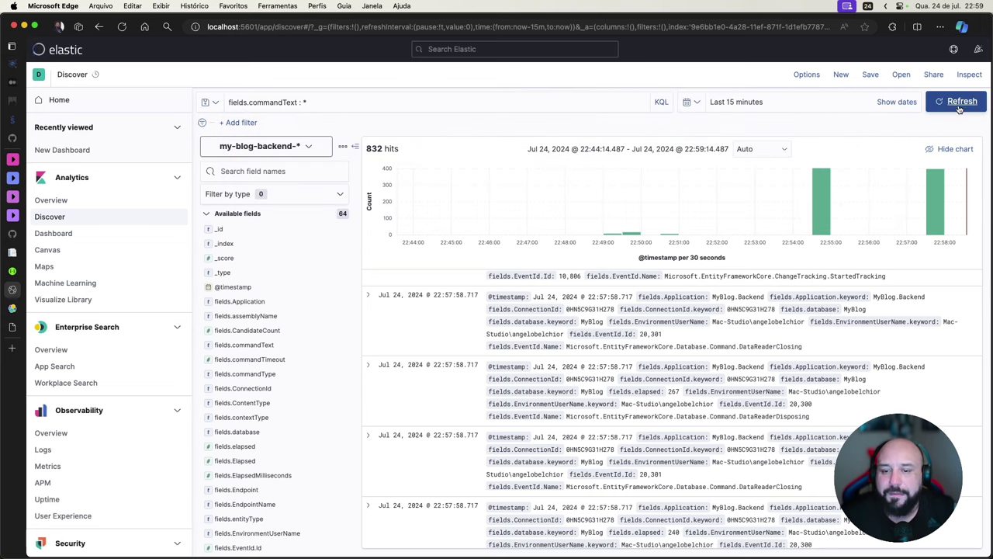
{"action": "left_click", "coordinate": [959, 106]}
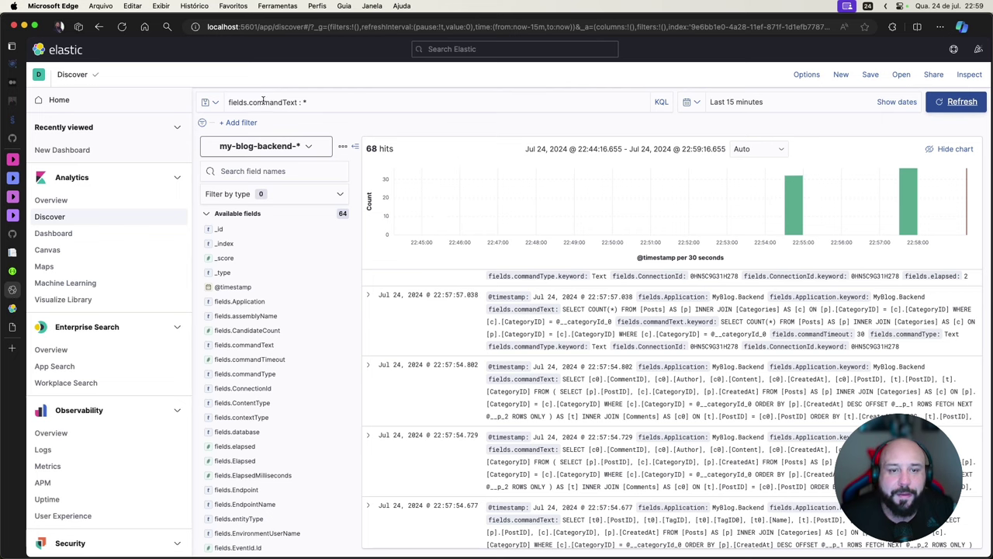
Expand the 22:57:57.038 log entry containing the SELECT COUNT(*) query and examine its SQL command text and related fields.
{"action": "scroll", "coordinate": [368, 299], "scroll_direction": "up", "scroll_amount": 1}
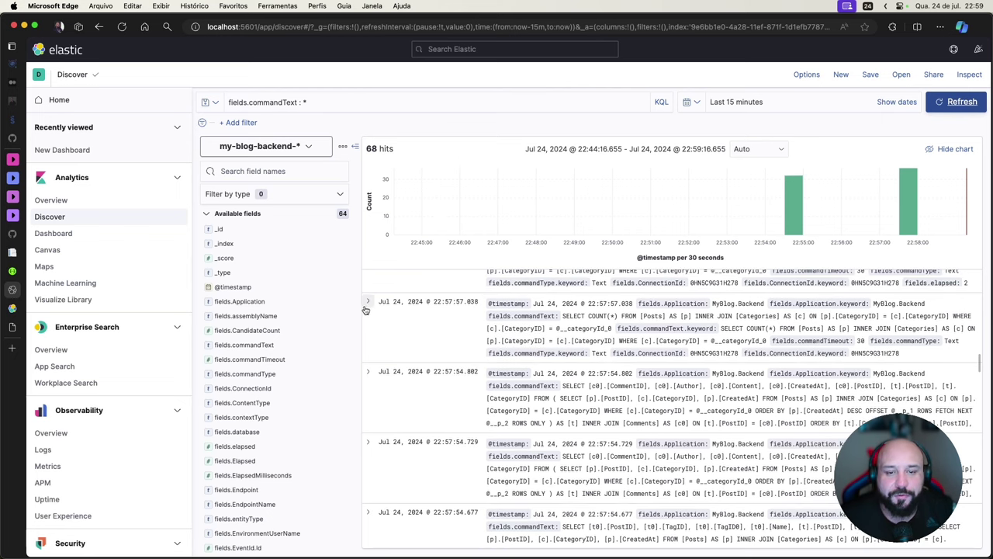
{"action": "left_click", "coordinate": [368, 306]}
{"action": "scroll", "coordinate": [563, 381], "scroll_direction": "down", "scroll_amount": 5}
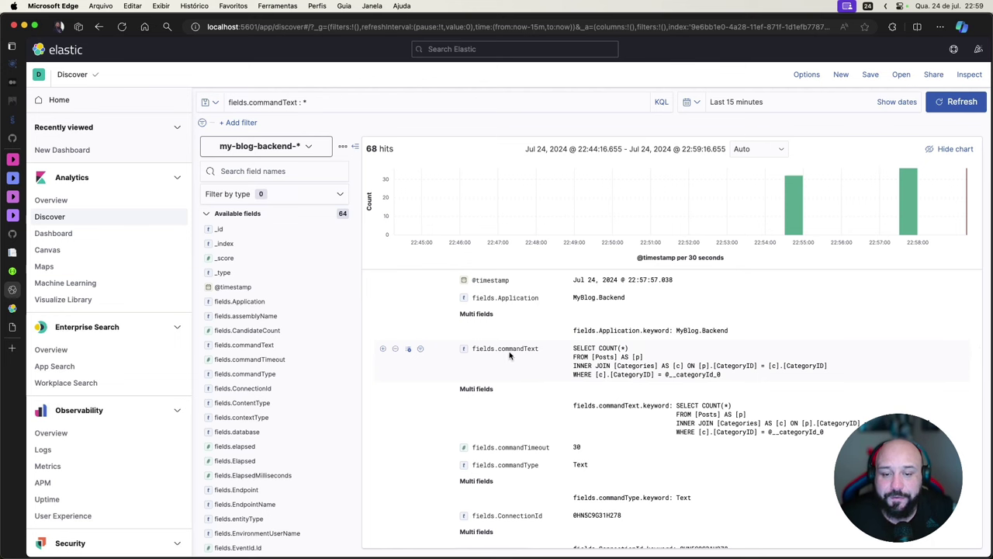
{"action": "left_click_drag", "start_coordinate": [573, 347], "coordinate": [737, 375]}
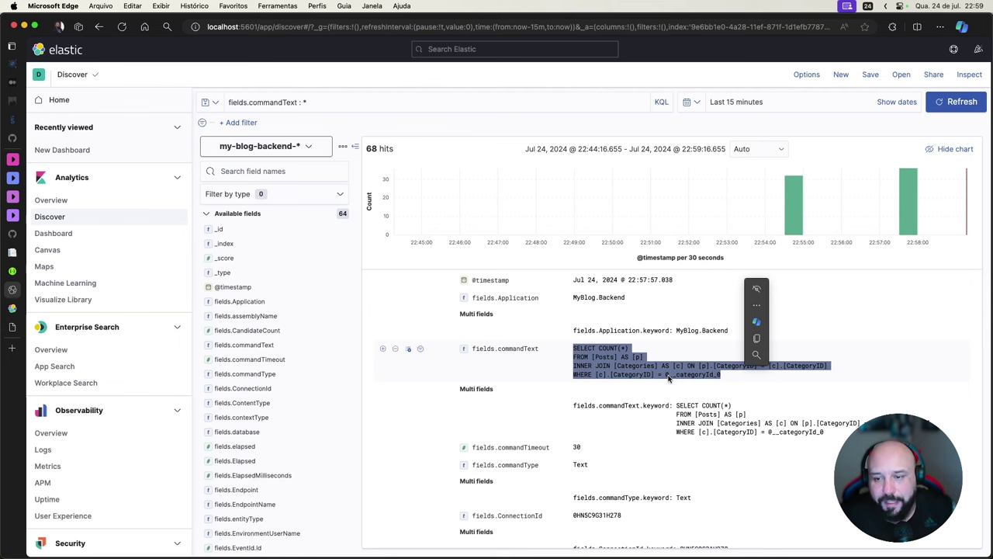
{"action": "scroll", "coordinate": [669, 378], "scroll_direction": "up", "scroll_amount": 3}
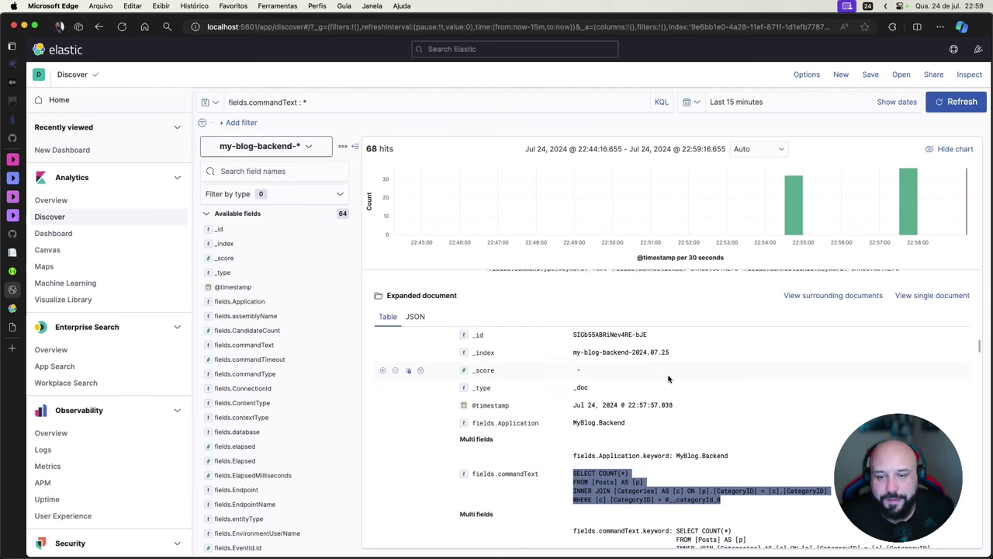
{"action": "scroll", "coordinate": [677, 408], "scroll_direction": "down", "scroll_amount": 5}
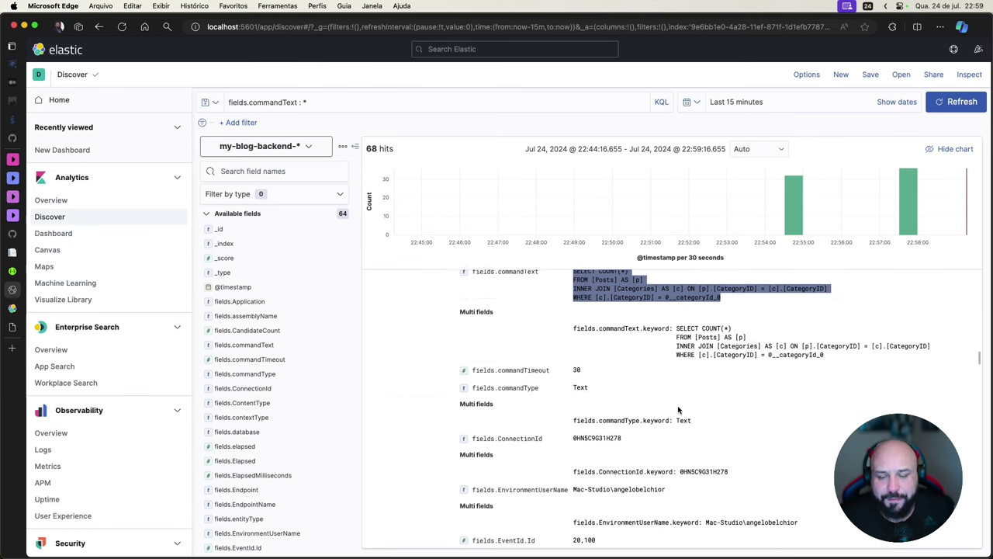
{"action": "scroll", "coordinate": [678, 409], "scroll_direction": "up", "scroll_amount": 4}
{"action": "scroll", "coordinate": [677, 409], "scroll_direction": "up", "scroll_amount": 1}
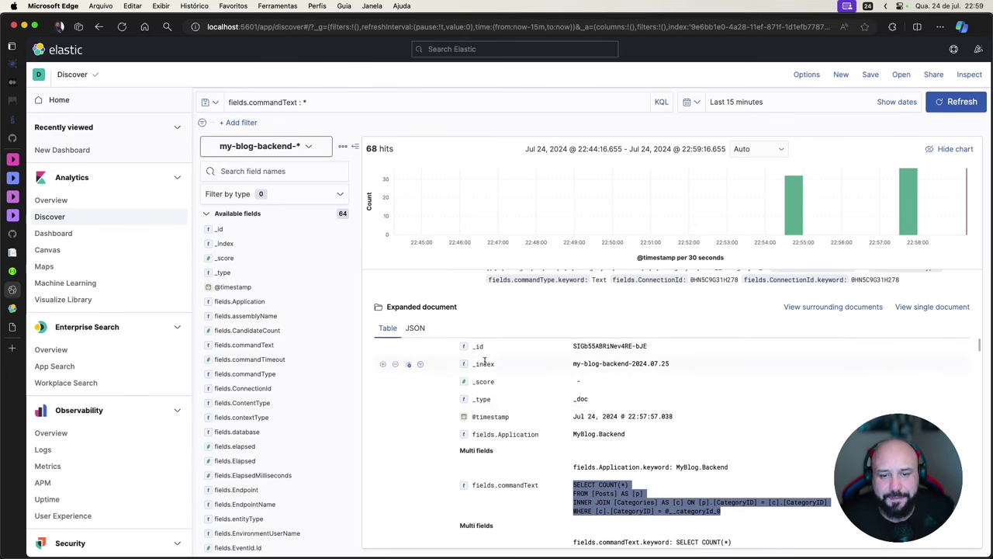
View the expanded SQL log entry as JSON and examine its request path, query parameters, command text and message template.
{"action": "left_click", "coordinate": [416, 328]}
{"action": "scroll", "coordinate": [585, 414], "scroll_direction": "down", "scroll_amount": 6}
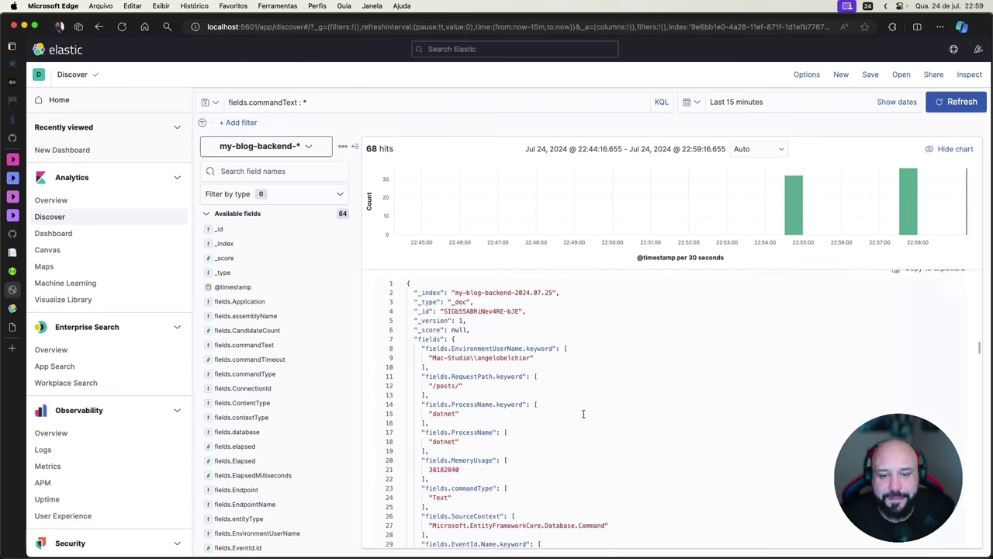
{"action": "scroll", "coordinate": [583, 413], "scroll_direction": "down", "scroll_amount": 6}
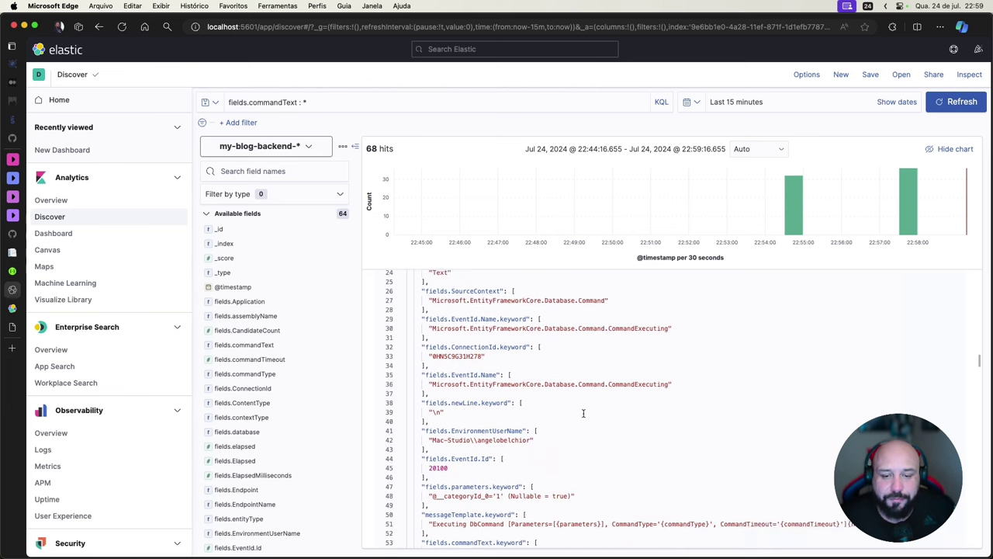
{"action": "scroll", "coordinate": [584, 414], "scroll_direction": "down", "scroll_amount": 9}
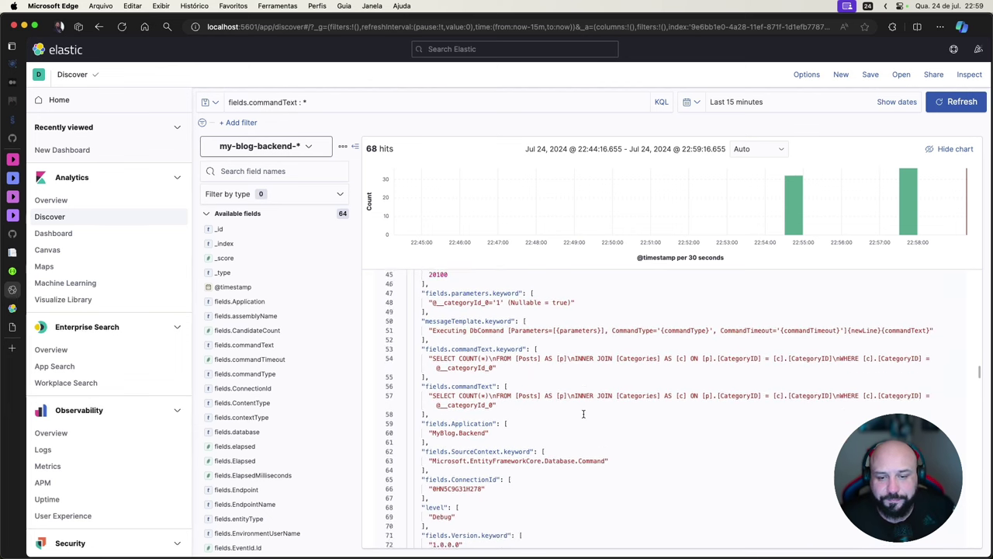
{"action": "scroll", "coordinate": [583, 414], "scroll_direction": "down", "scroll_amount": 7}
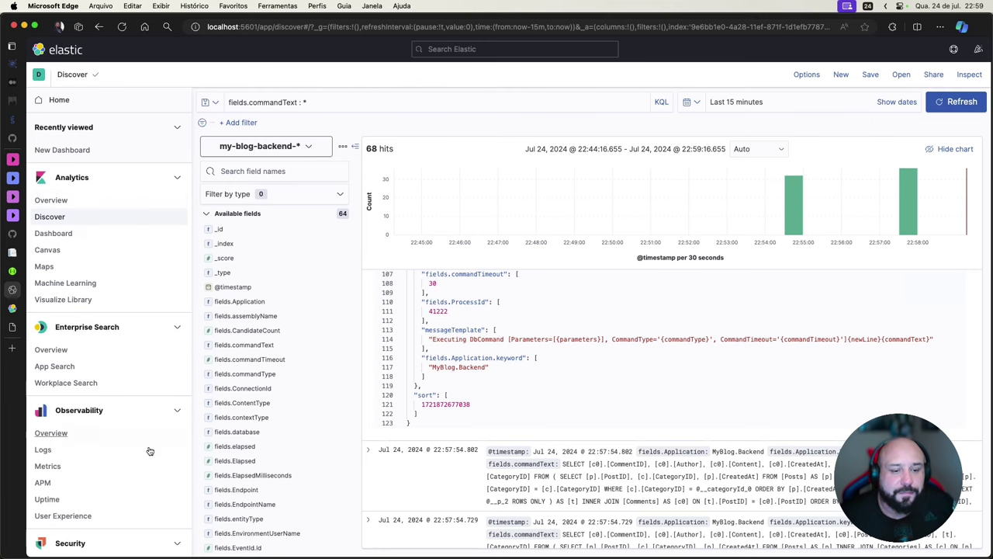
Open the index patterns list in Stack Management and copy the name my-blog-frontend-*.
{"action": "scroll", "coordinate": [152, 458], "scroll_direction": "down", "scroll_amount": 5}
{"action": "left_click", "coordinate": [87, 524]}
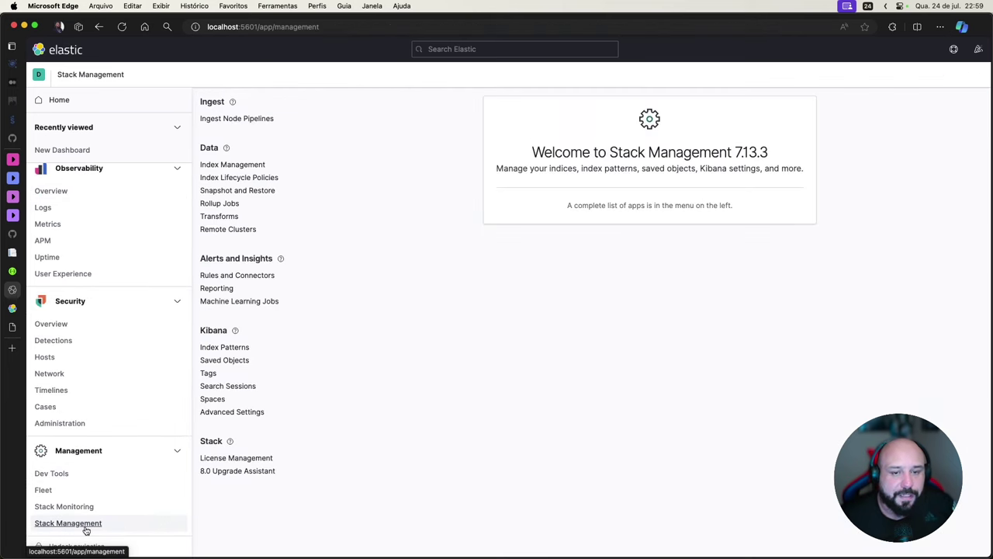
{"action": "left_click", "coordinate": [245, 349]}
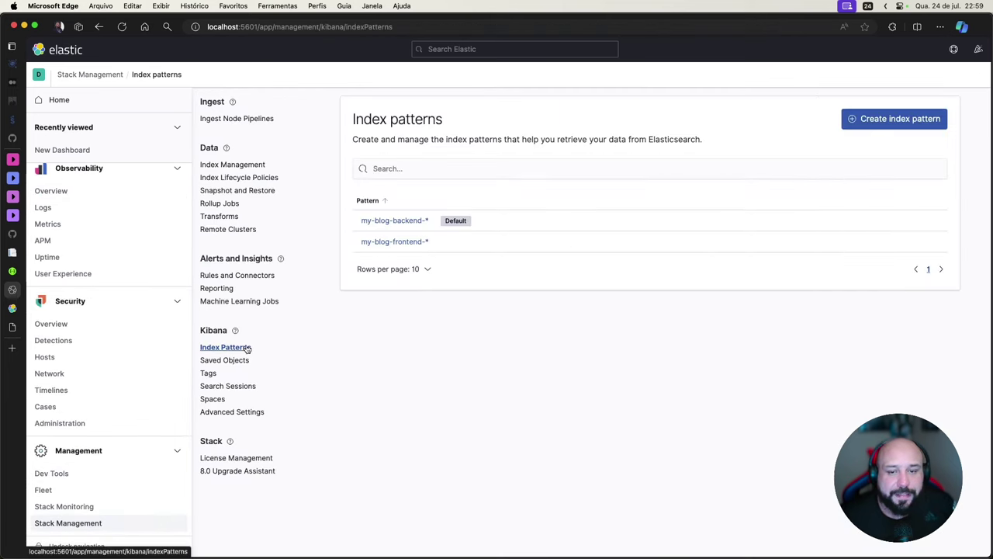
{"action": "left_click_drag", "start_coordinate": [450, 247], "coordinate": [364, 247]}
{"action": "key", "text": "super+c"}
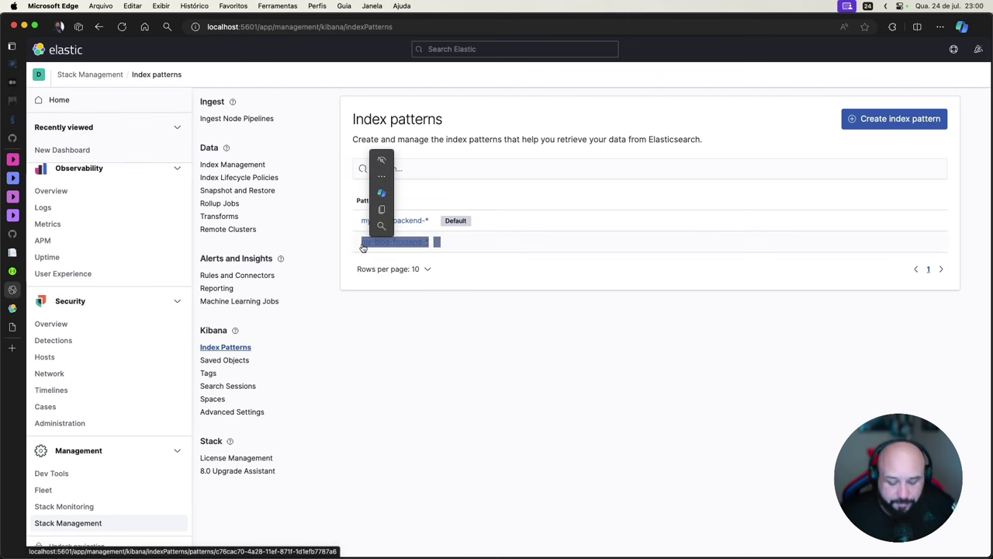
{"action": "left_click", "coordinate": [513, 373]}
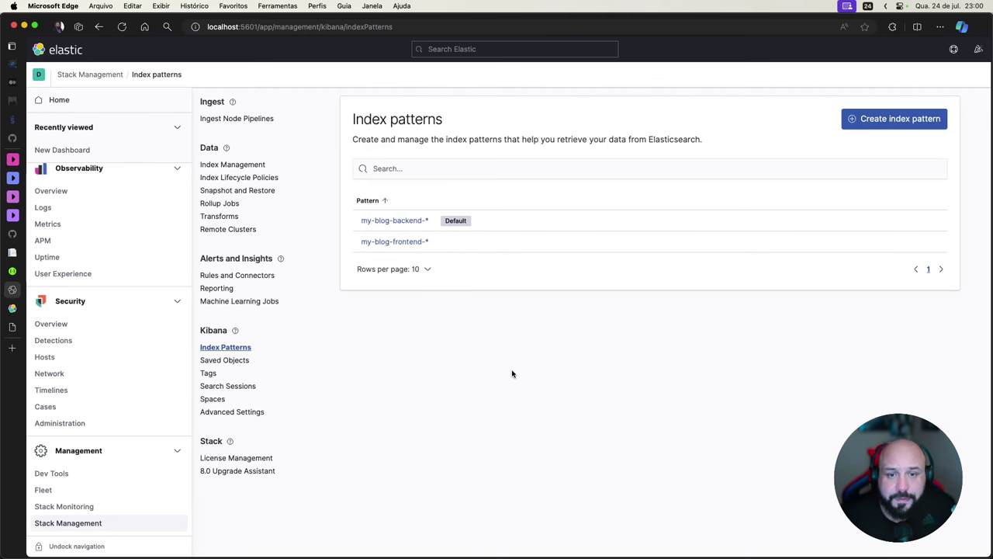
Create an index pattern named my-blog-* covering the backend and frontend indices, without a time field.
{"action": "left_click", "coordinate": [866, 122]}
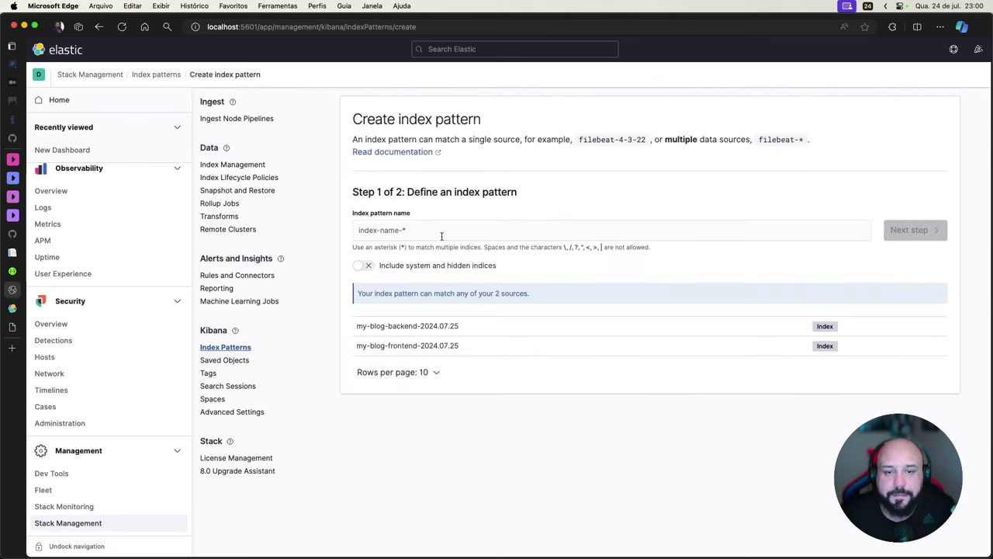
{"action": "left_click", "coordinate": [442, 233]}
{"action": "key", "text": "super+v"}
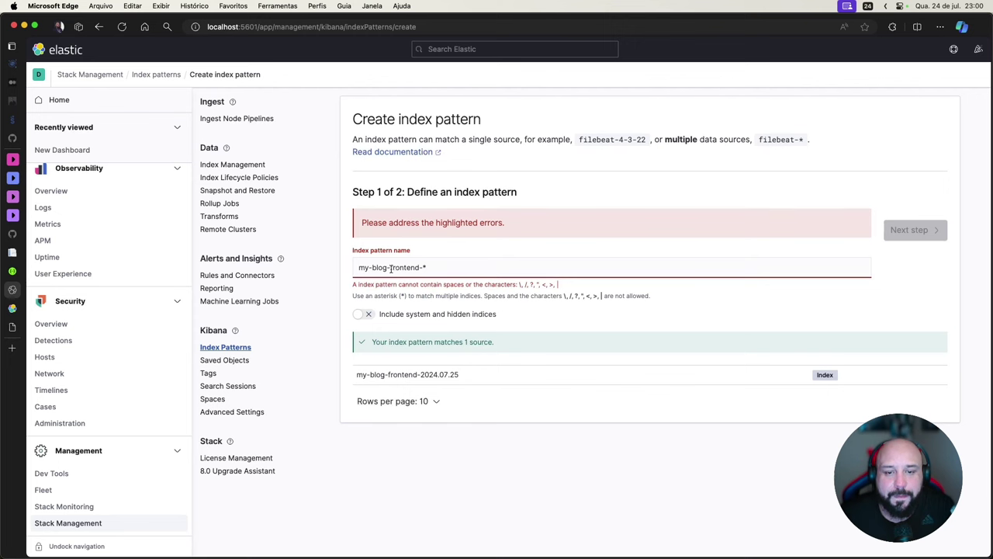
{"action": "left_click_drag", "start_coordinate": [391, 268], "coordinate": [429, 268]}
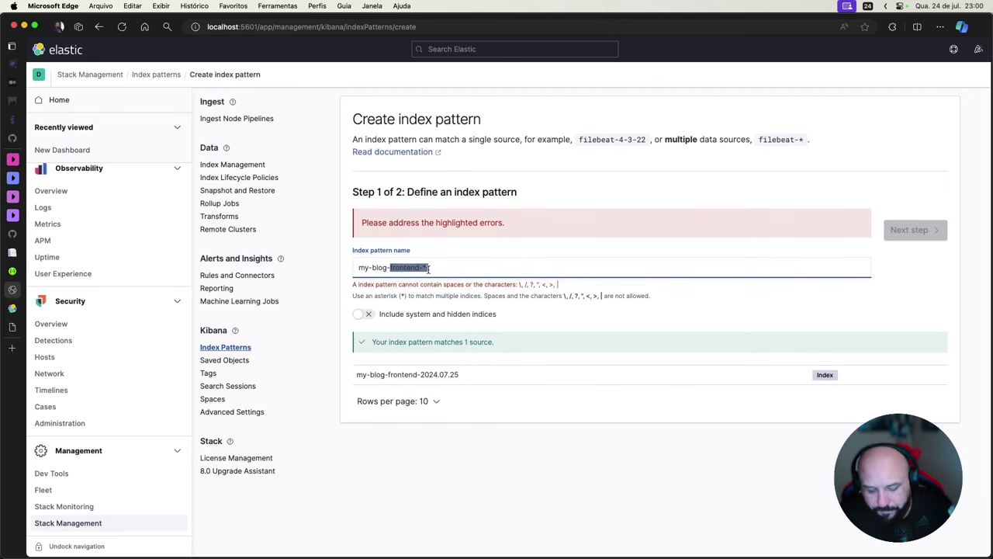
{"action": "type", "text": "*"}
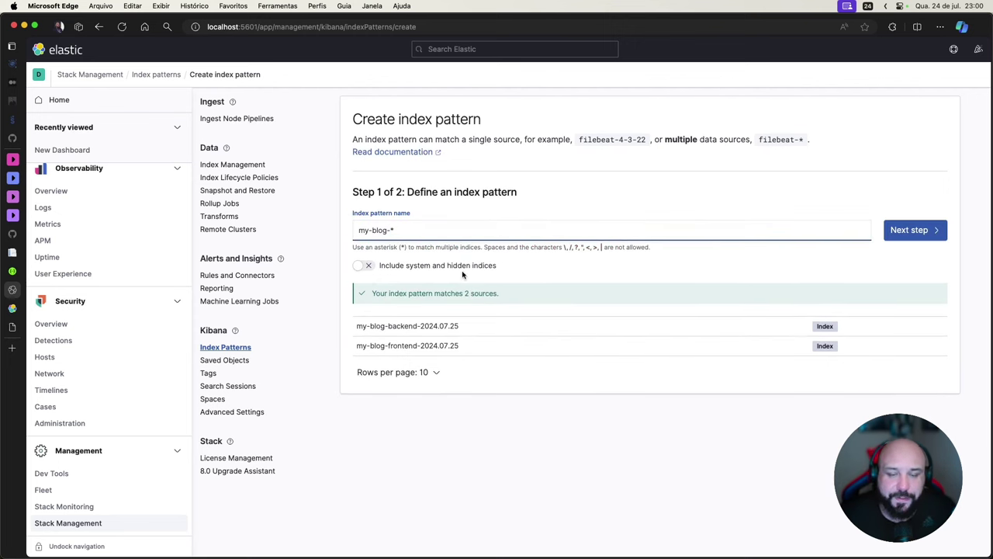
{"action": "left_click", "coordinate": [911, 231]}
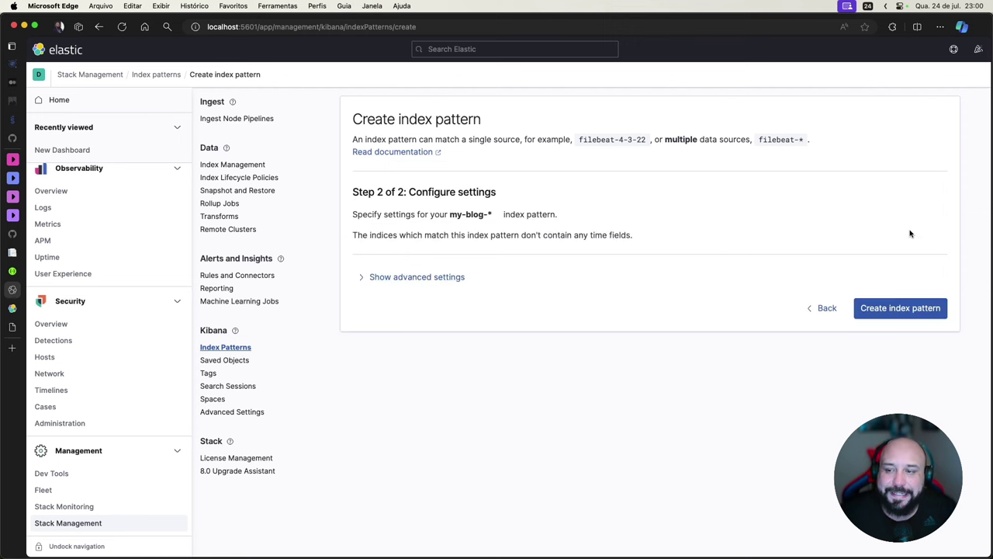
{"action": "left_click", "coordinate": [911, 308]}
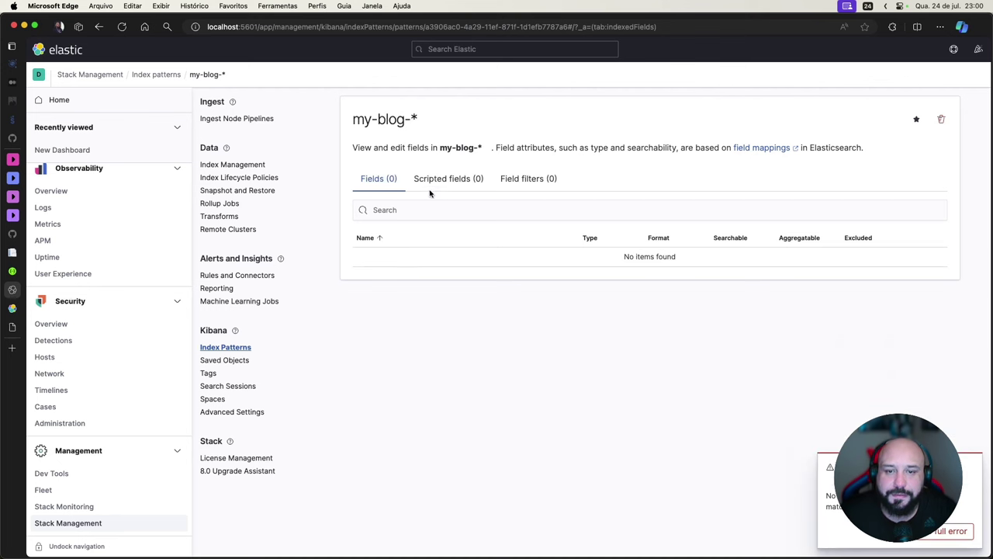
Delete the my-blog-backend-* and my-blog-frontend-* index patterns.
{"action": "left_click", "coordinate": [242, 350]}
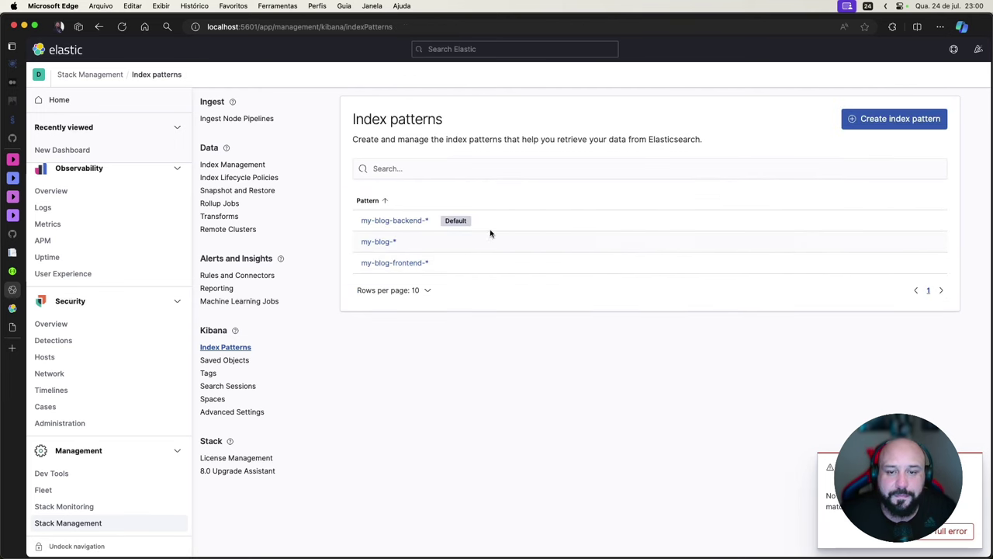
{"action": "left_click", "coordinate": [411, 225]}
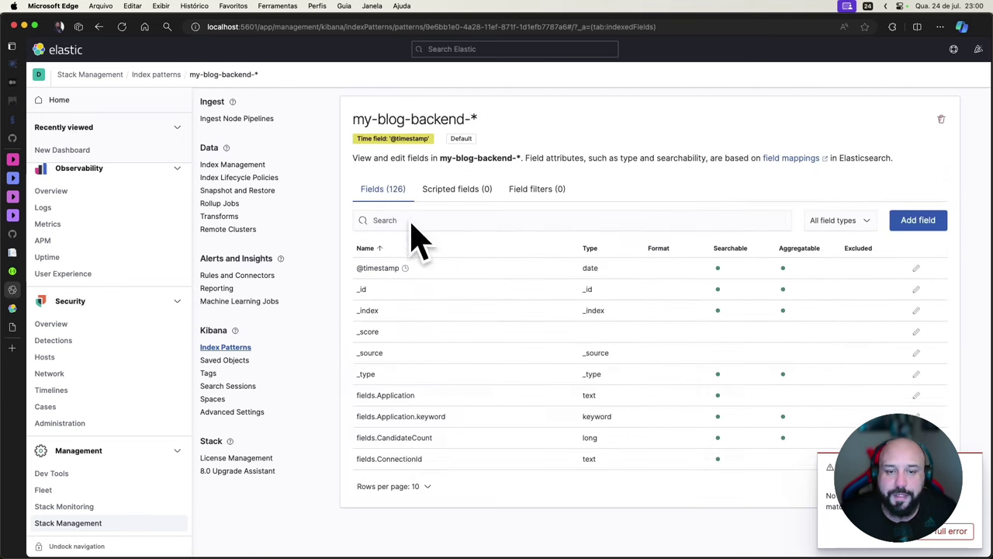
{"action": "left_click", "coordinate": [941, 120]}
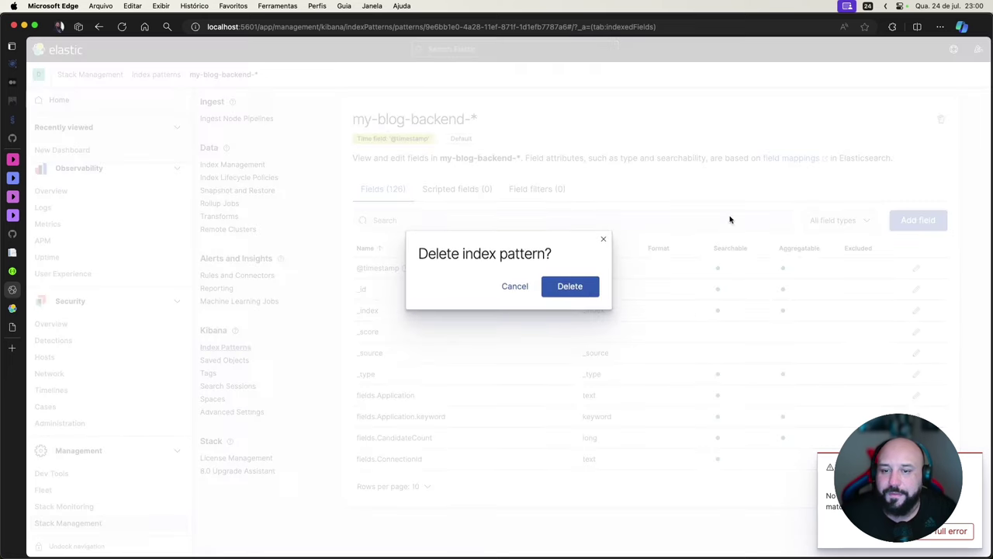
{"action": "left_click", "coordinate": [572, 288]}
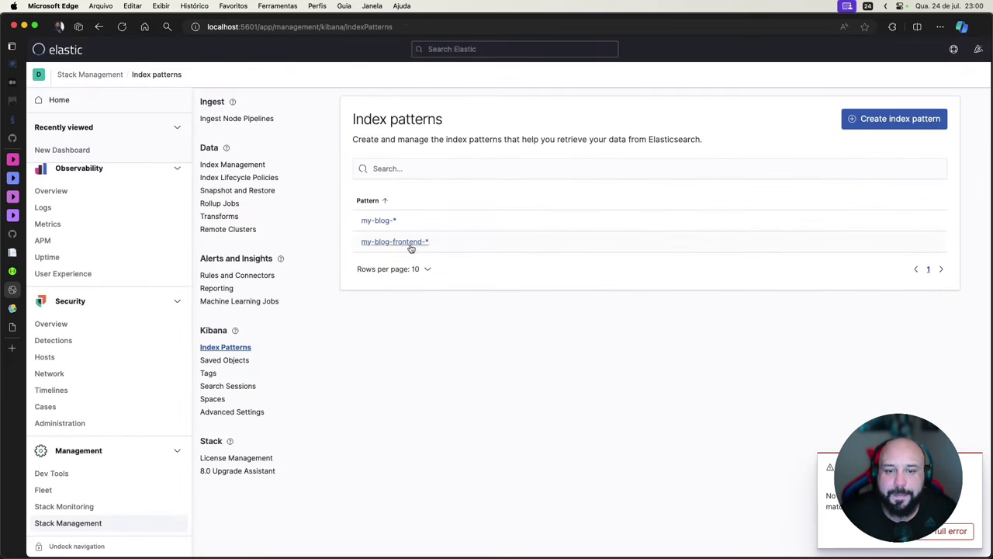
{"action": "left_click", "coordinate": [411, 241]}
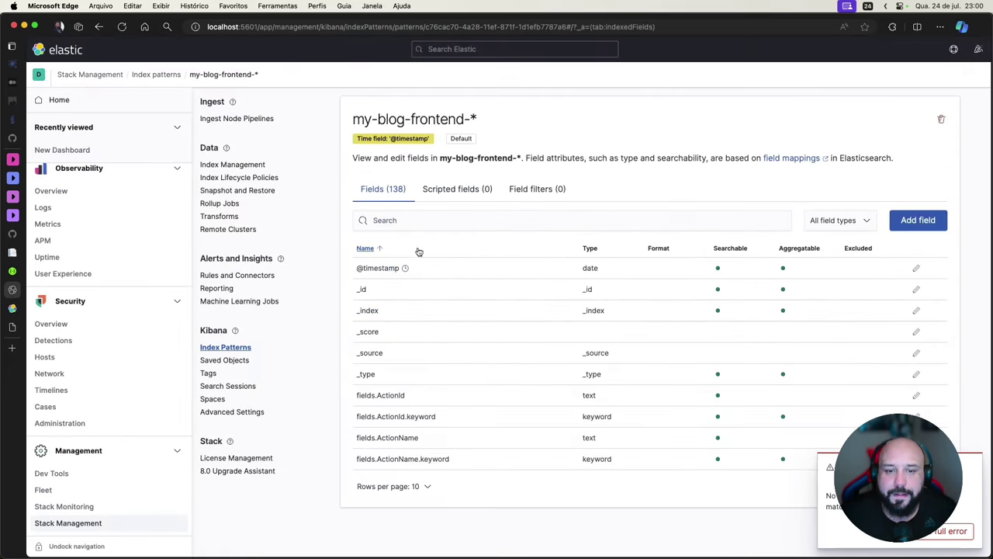
{"action": "left_click", "coordinate": [941, 120]}
{"action": "left_click", "coordinate": [590, 287]}
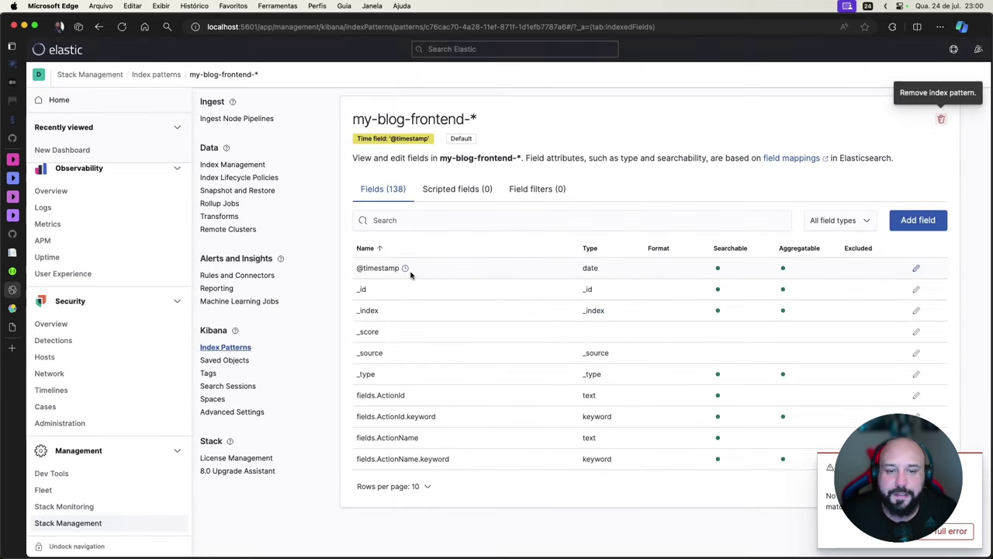
Copy the prefix my-blog- from the my-blog-* index pattern's description and delete that pattern.
{"action": "left_click", "coordinate": [380, 222]}
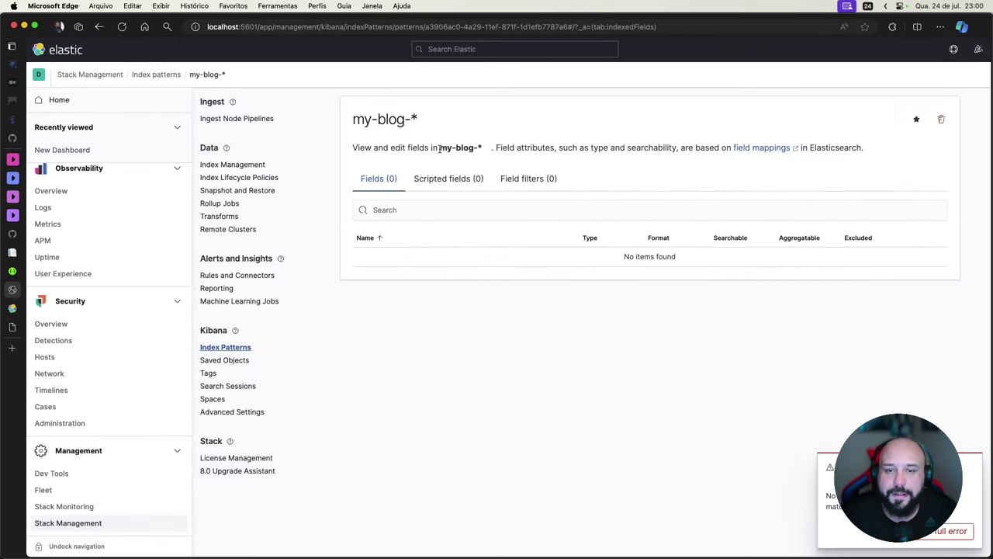
{"action": "left_click_drag", "start_coordinate": [439, 148], "coordinate": [478, 150]}
{"action": "key", "text": "super+c"}
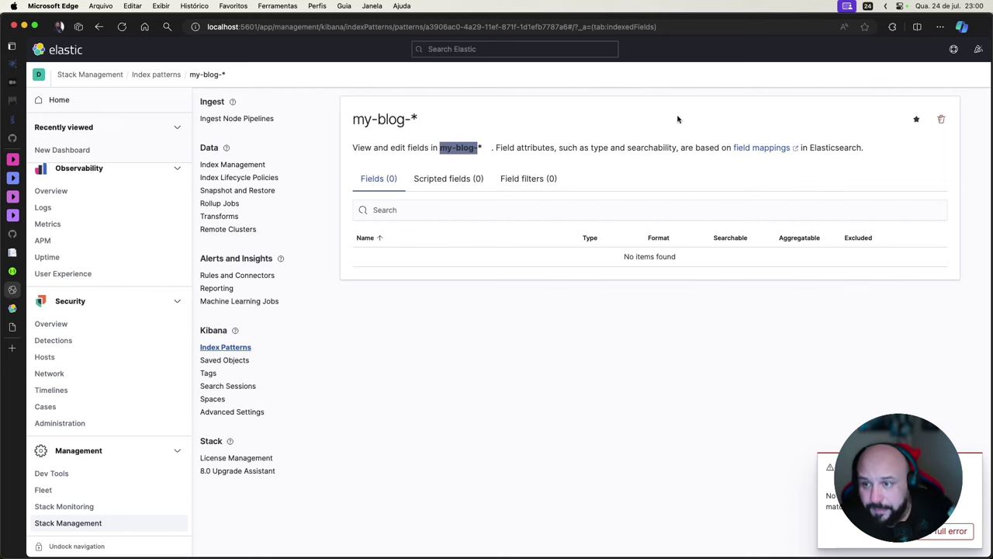
{"action": "left_click", "coordinate": [941, 120]}
{"action": "left_click", "coordinate": [574, 287]}
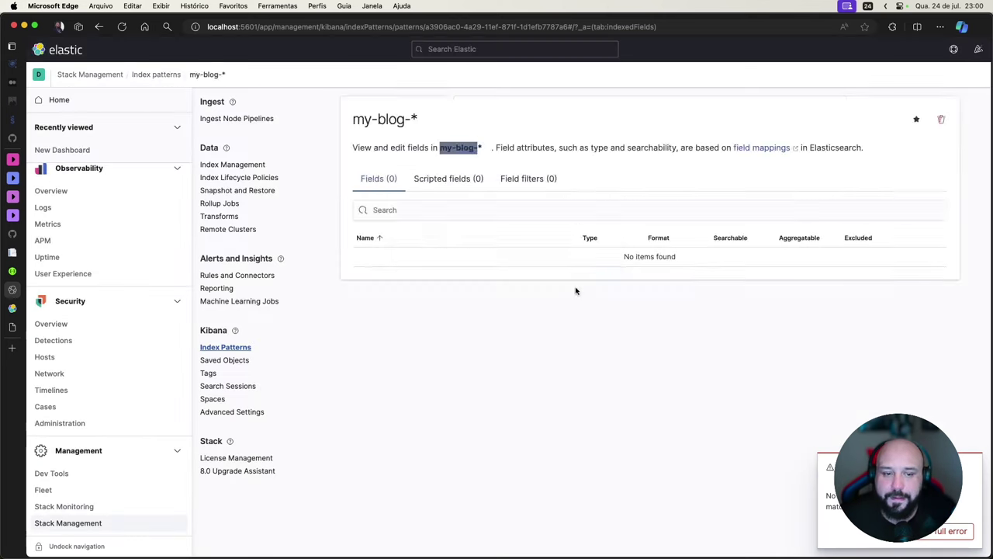
{"action": "left_click", "coordinate": [535, 227]}
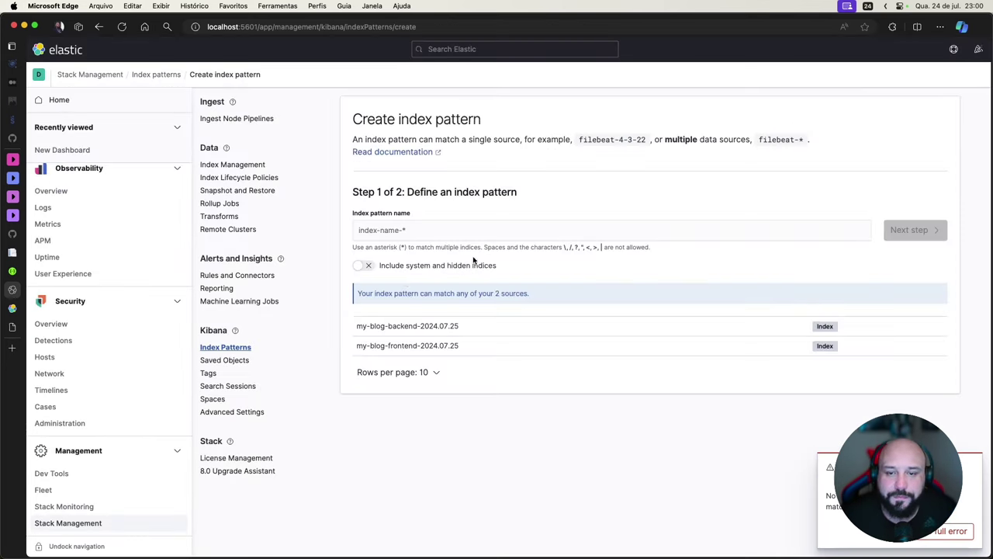
{"action": "left_click", "coordinate": [406, 227]}
{"action": "key", "text": "super+v"}
{"action": "type", "text": "*"}
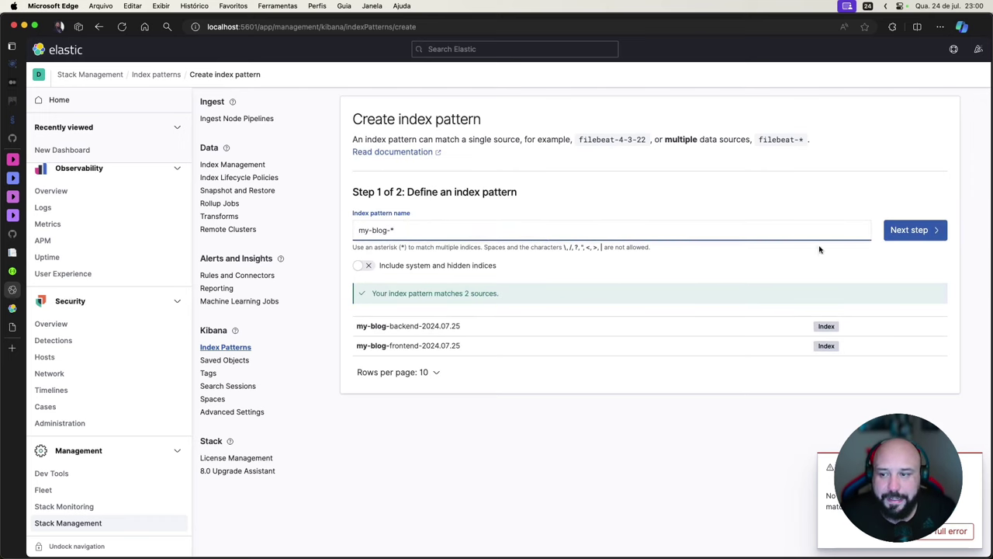
{"action": "left_click", "coordinate": [915, 229]}
{"action": "left_click", "coordinate": [548, 277]}
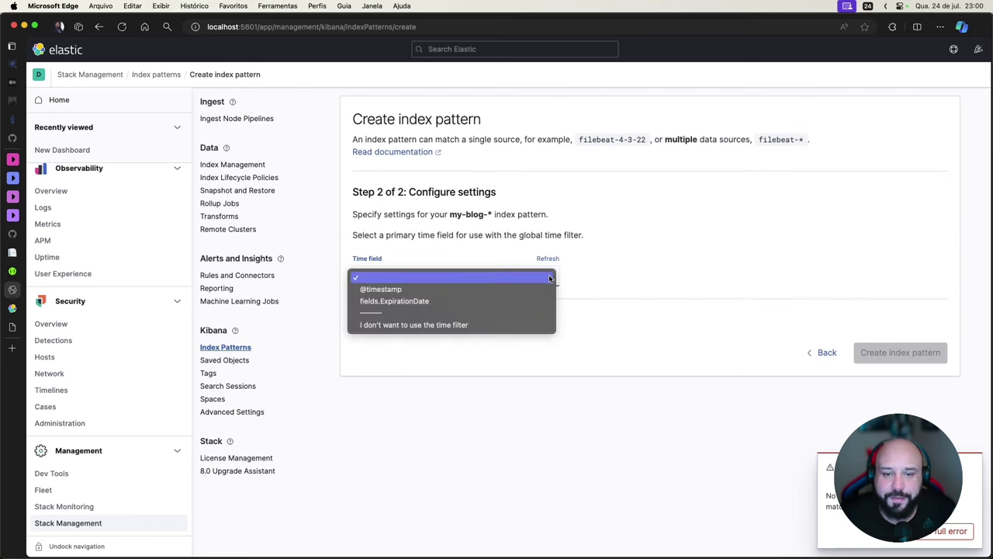
{"action": "left_click", "coordinate": [443, 290]}
{"action": "left_click", "coordinate": [908, 360]}
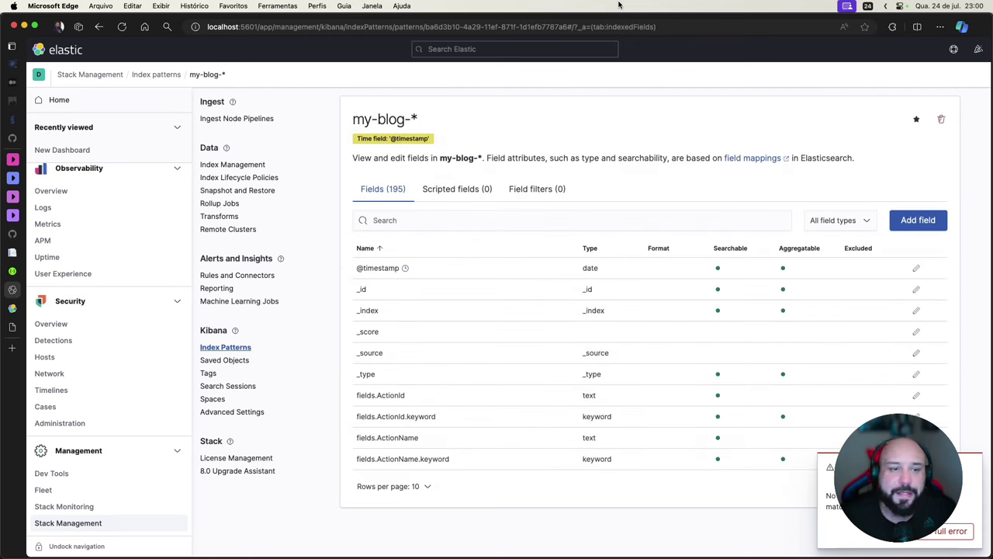
Reload Discover after dismissing its notifications, and check which index patterns are available there.
{"action": "scroll", "coordinate": [93, 232], "scroll_direction": "up", "scroll_amount": 5}
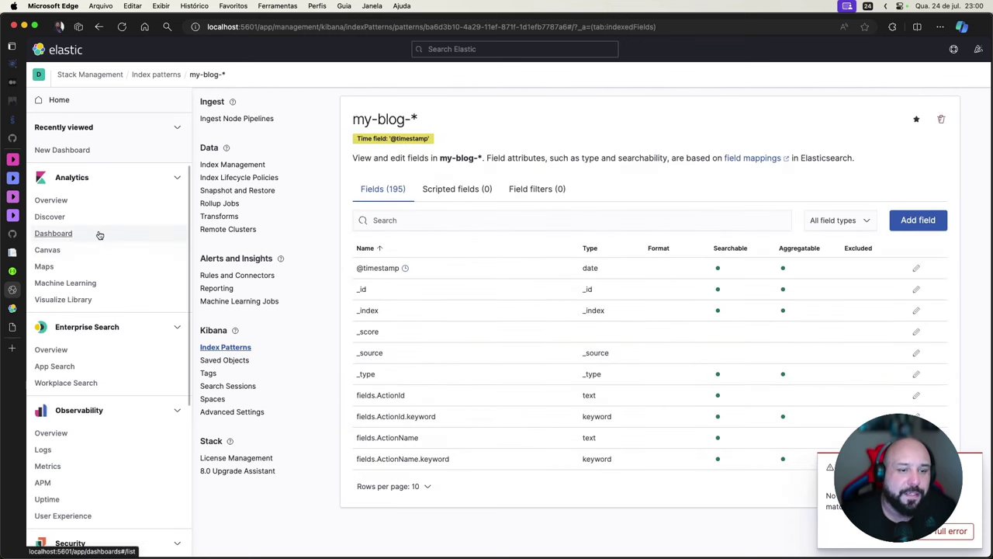
{"action": "left_click", "coordinate": [54, 219]}
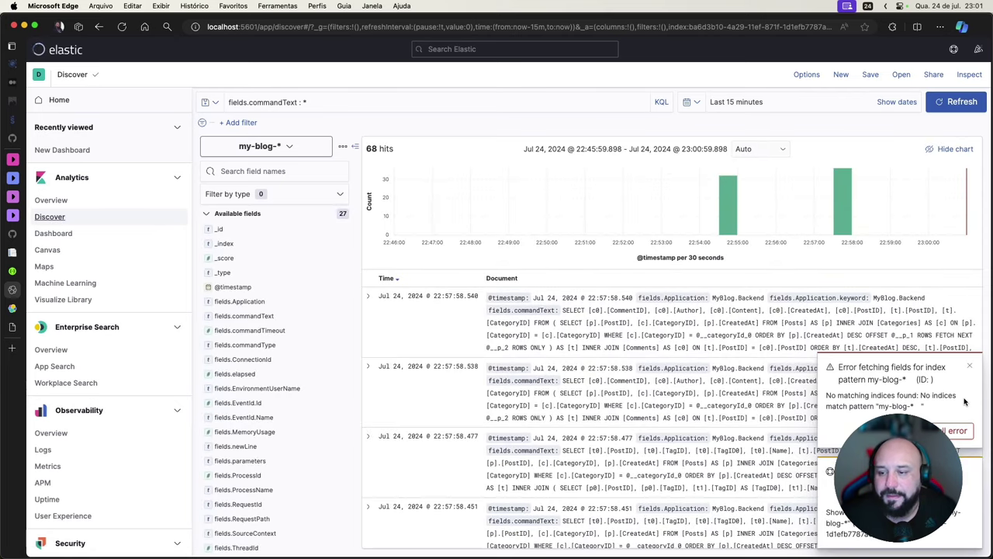
{"action": "left_click", "coordinate": [969, 364]}
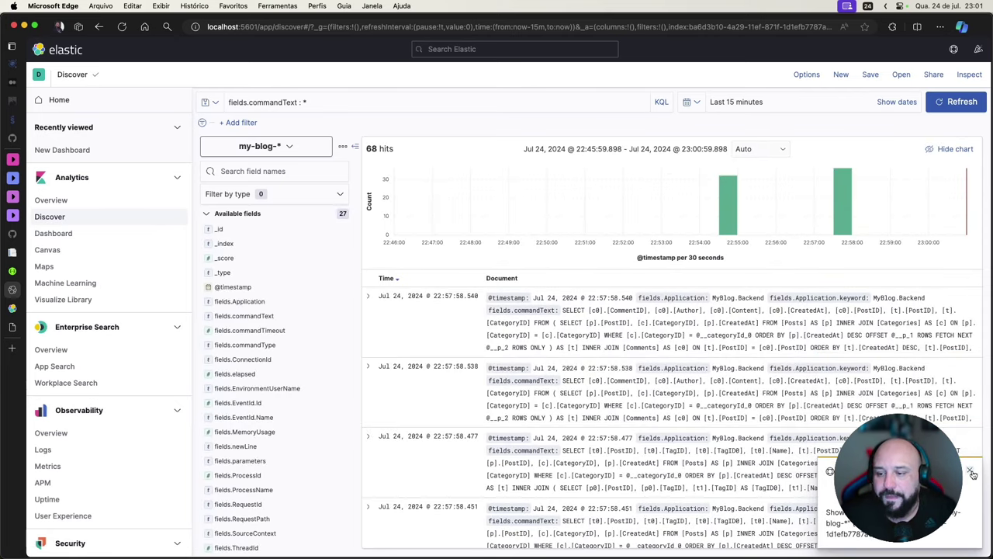
{"action": "left_click", "coordinate": [971, 471]}
{"action": "key", "text": "super+r"}
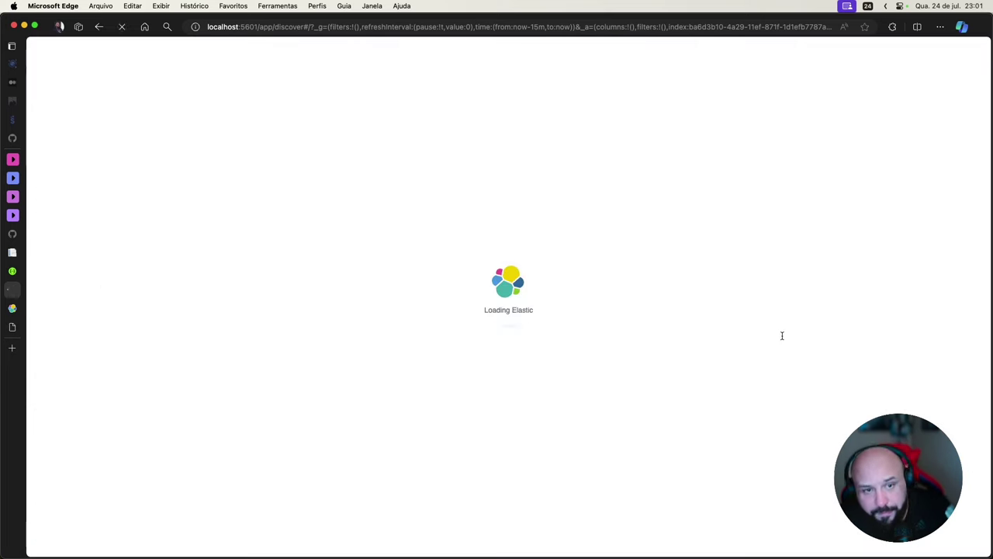
{"action": "left_click", "coordinate": [284, 147]}
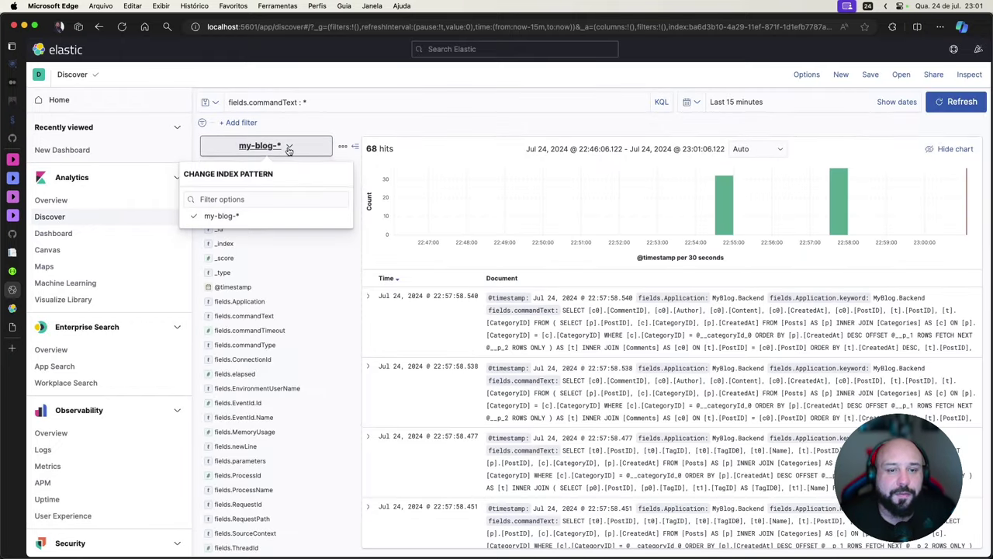
{"action": "left_click", "coordinate": [428, 131]}
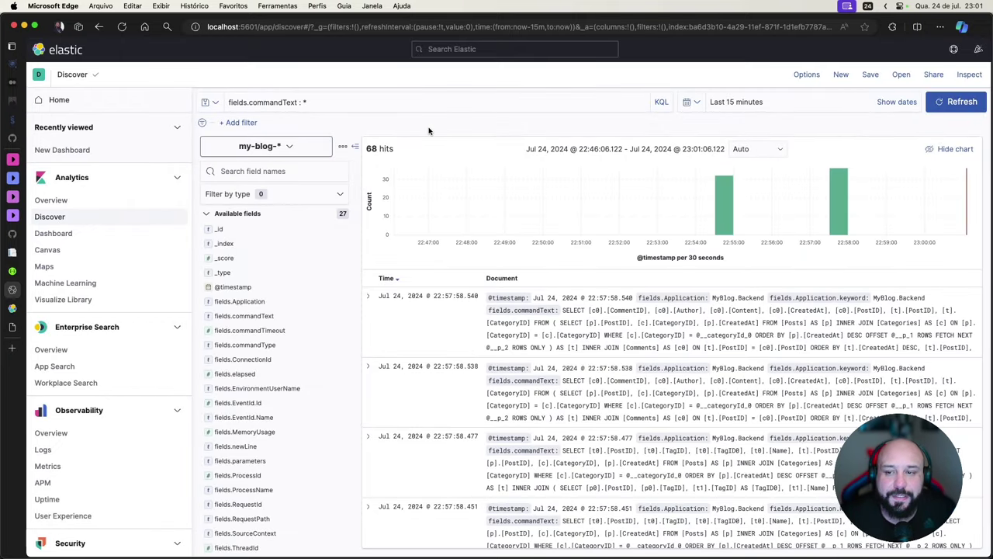
Browse My Blog's C# para Iniciantes post, Development category, both aspire tag pages and home page, and return to Discover to reload the logs.
{"action": "left_click", "coordinate": [13, 252]}
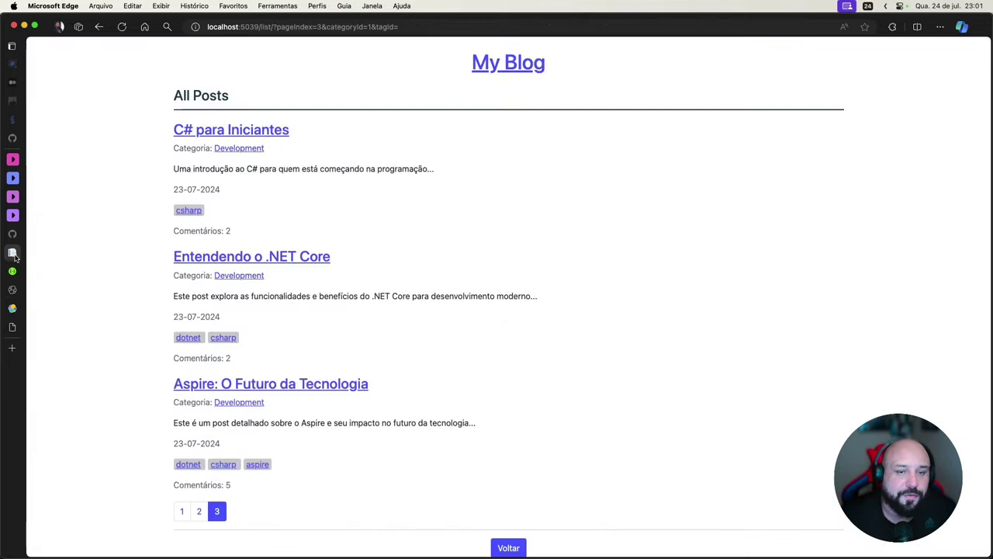
{"action": "key", "text": "super+r"}
{"action": "left_click", "coordinate": [275, 132]}
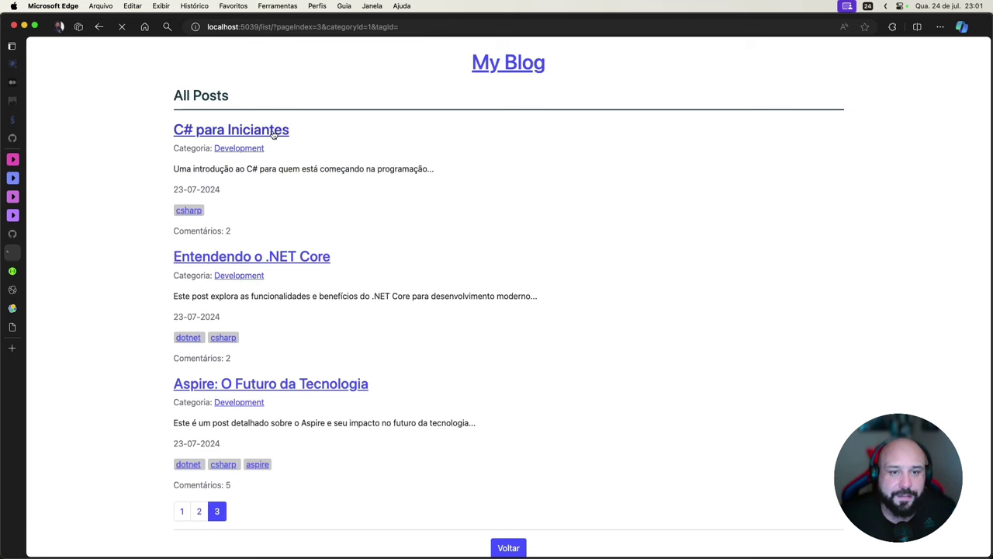
{"action": "left_click", "coordinate": [520, 128]}
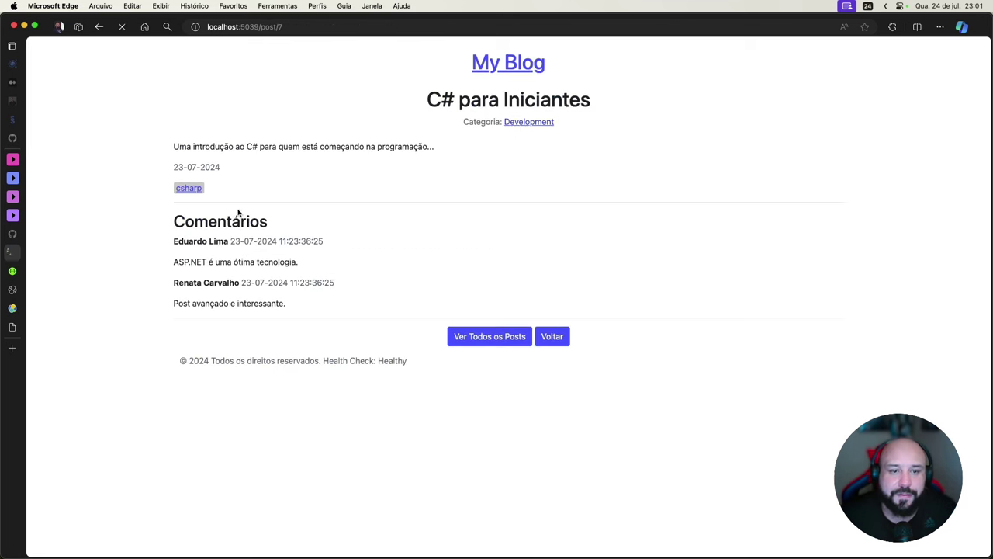
{"action": "left_click", "coordinate": [223, 212]}
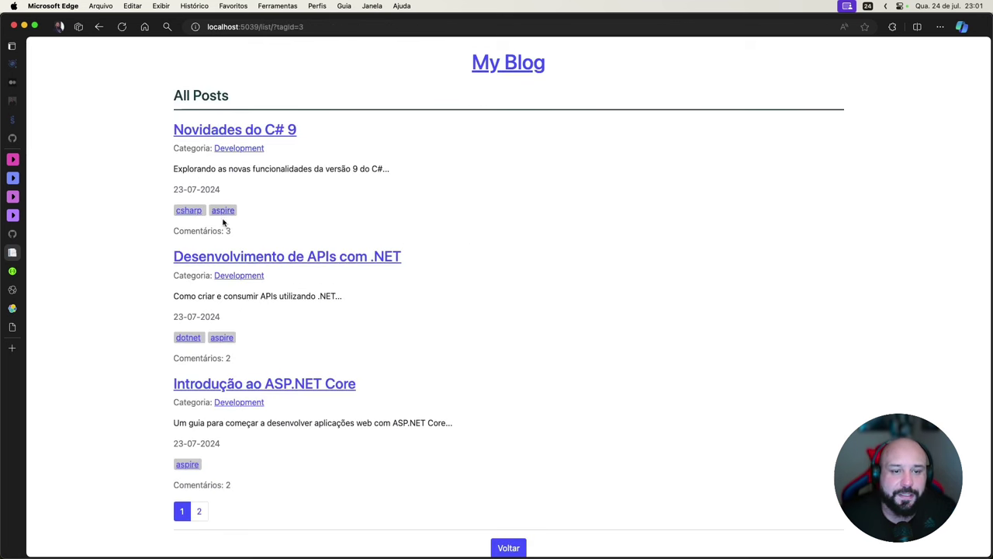
{"action": "left_click", "coordinate": [202, 510]}
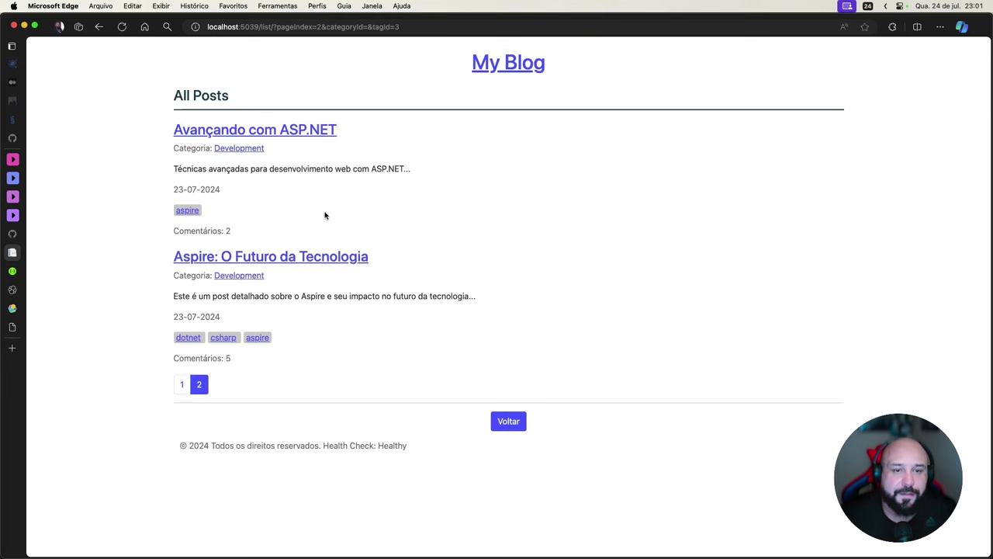
{"action": "left_click", "coordinate": [508, 63]}
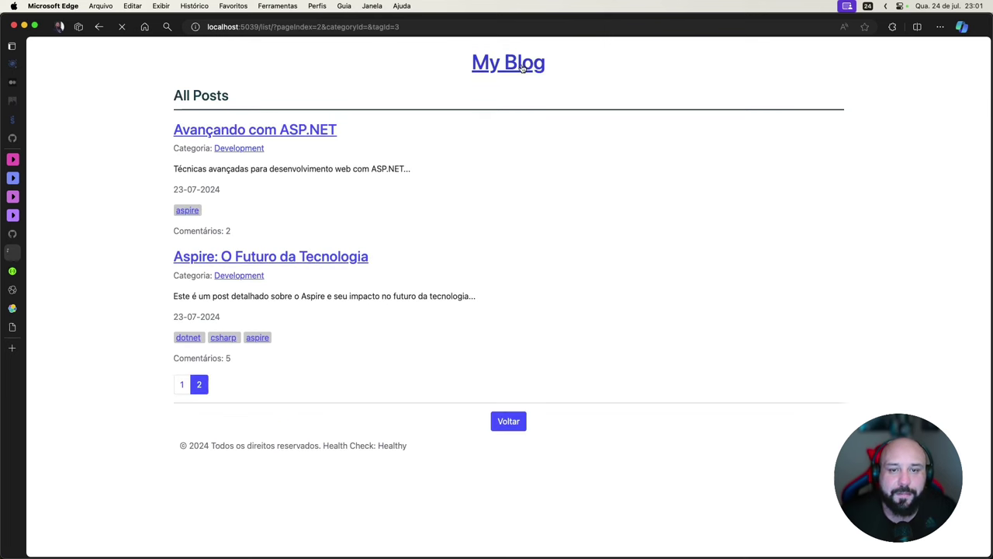
{"action": "left_click", "coordinate": [31, 289]}
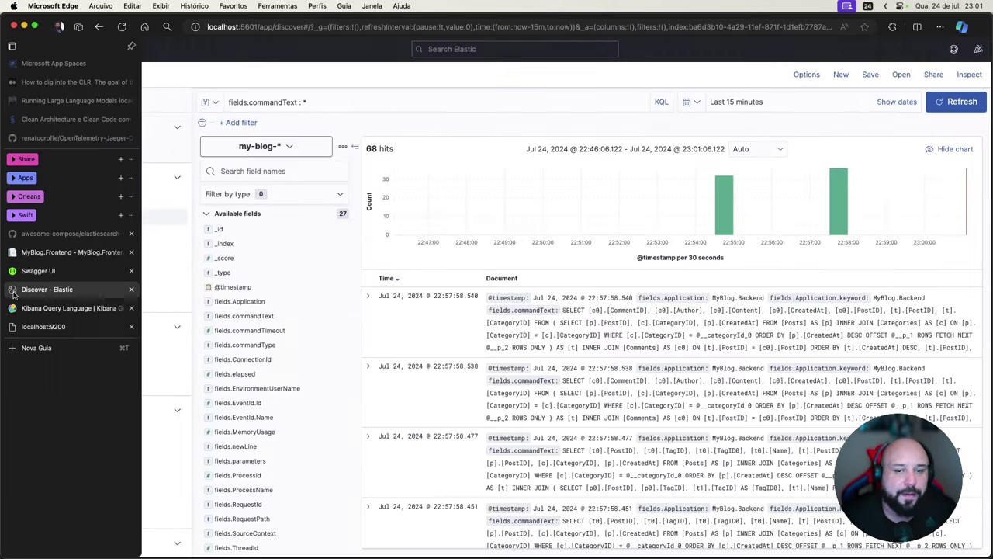
{"action": "key", "text": "super+r"}
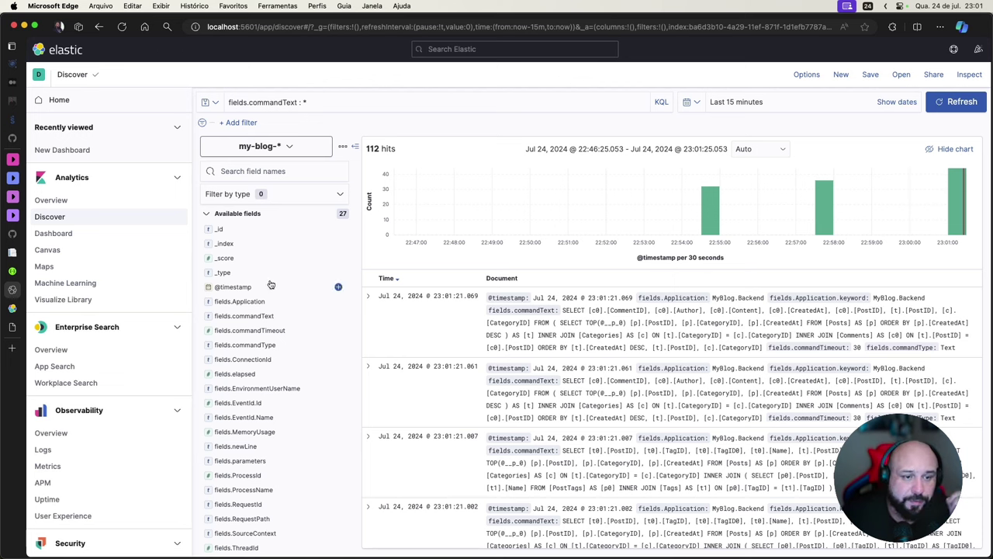
Open the Kibana dashboards area and view the sample data sets offered for a test drive.
{"action": "left_click", "coordinate": [66, 235]}
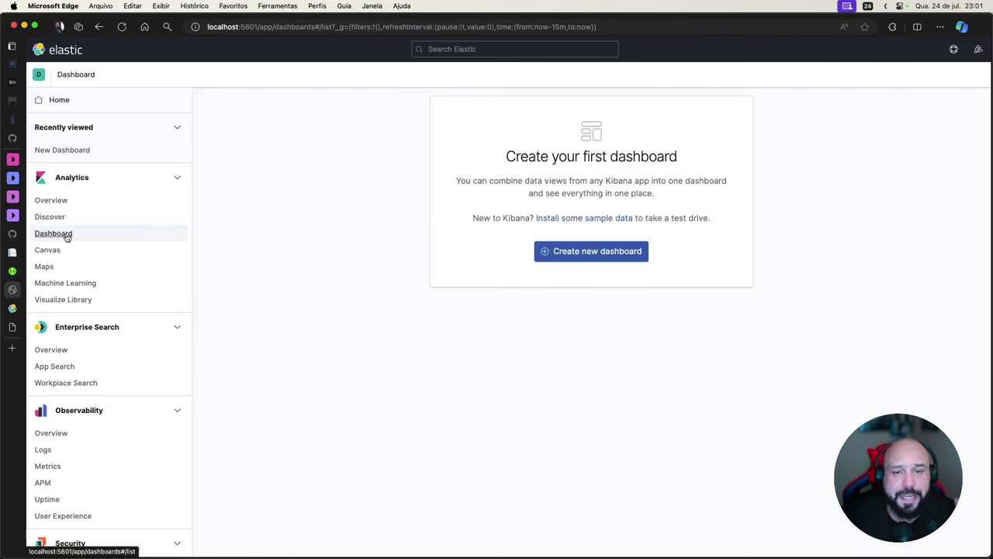
{"action": "left_click", "coordinate": [585, 218]}
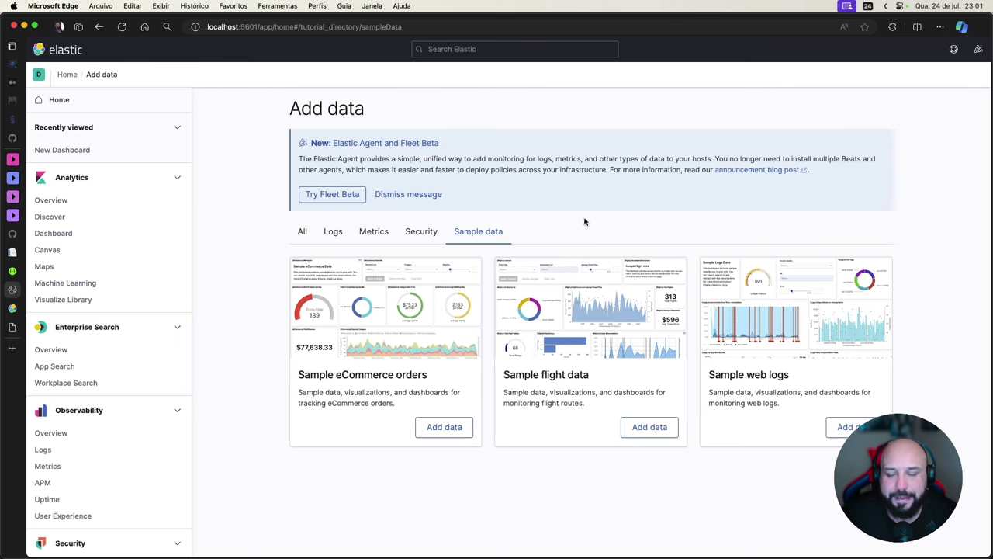
Show all available data sources on the Add data page and skim the first part of the catalogue.
{"action": "left_click", "coordinate": [303, 232]}
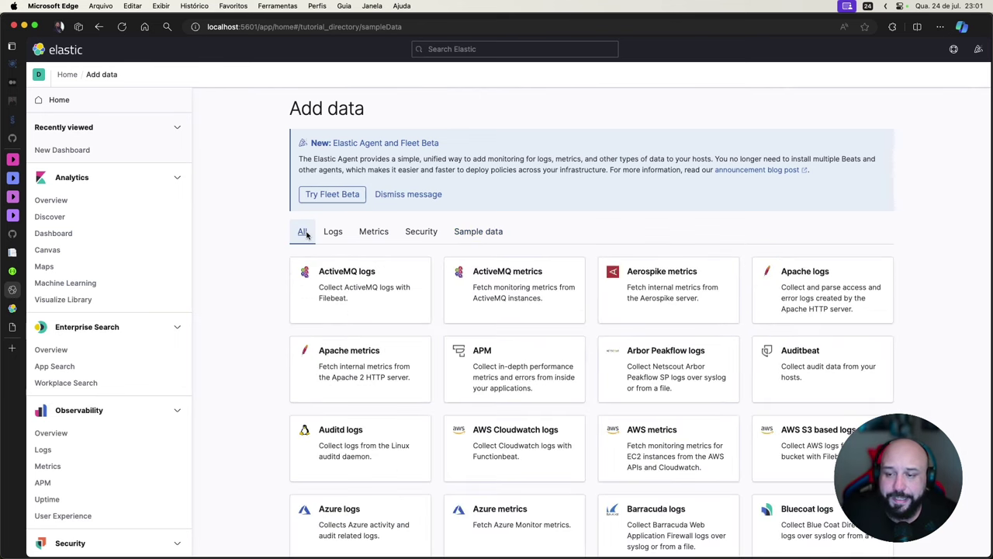
{"action": "scroll", "coordinate": [521, 291], "scroll_direction": "down", "scroll_amount": 5}
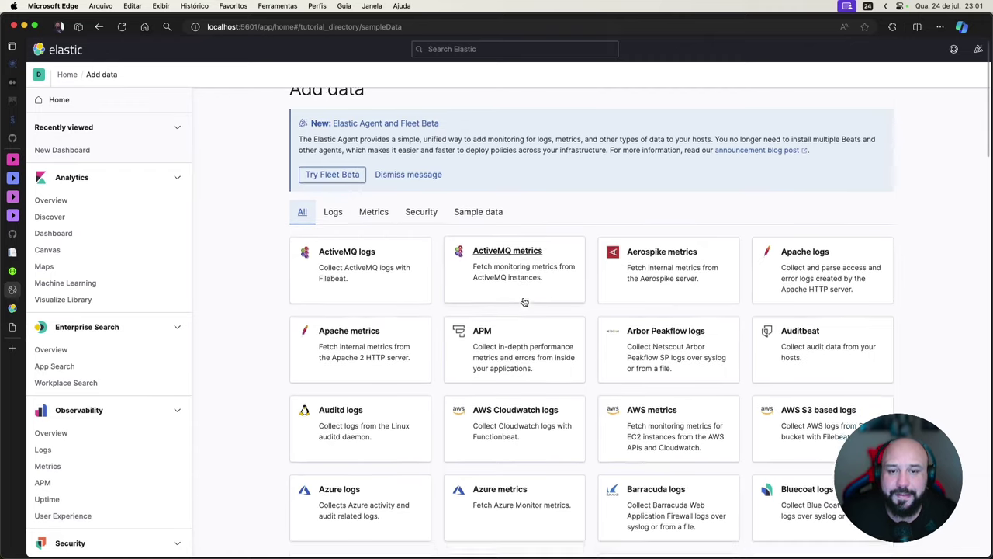
{"action": "scroll", "coordinate": [523, 302], "scroll_direction": "down", "scroll_amount": 7}
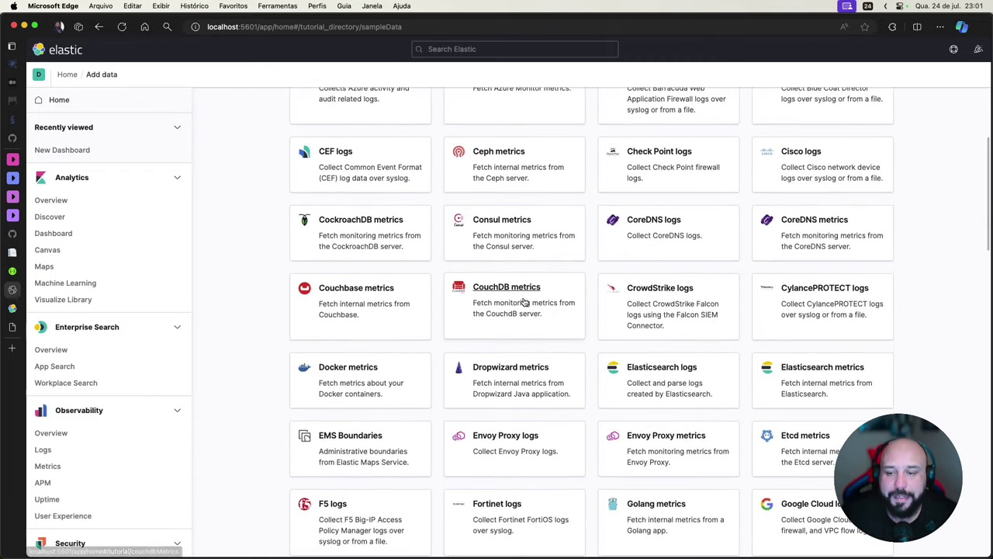
{"action": "scroll", "coordinate": [523, 302], "scroll_direction": "up", "scroll_amount": 12}
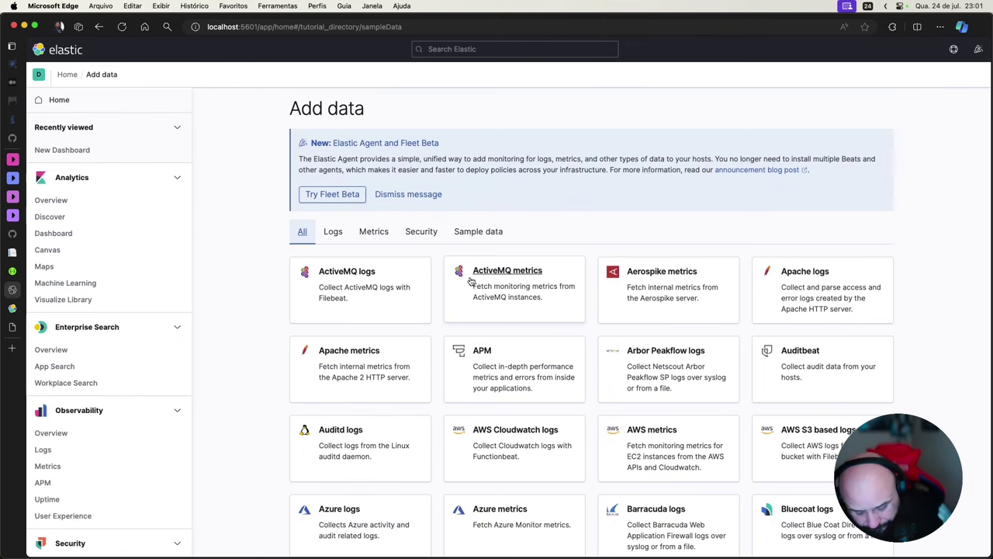
Search the Add data page for "jaeger".
{"action": "key", "text": "super+f"}
{"action": "type", "text": "j"}
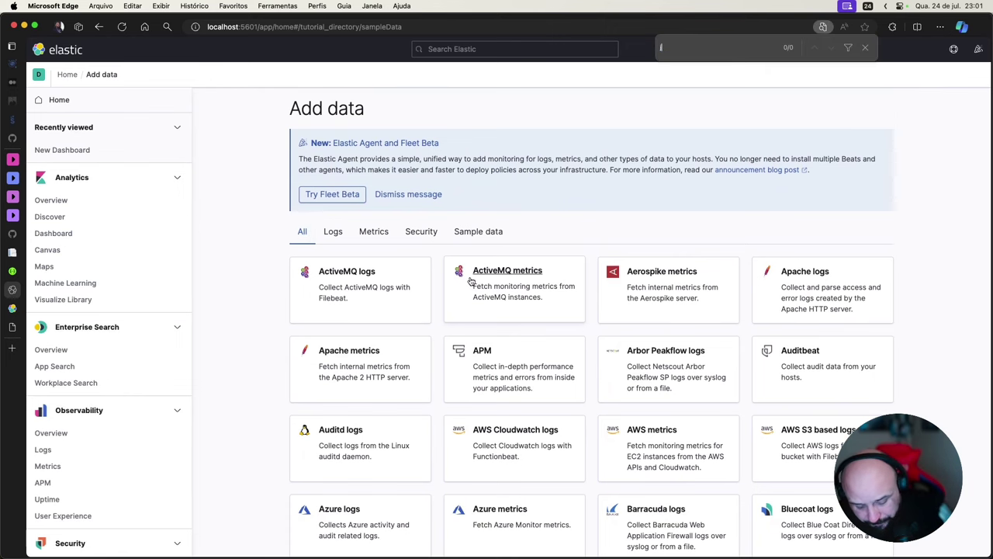
{"action": "type", "text": "aeger"}
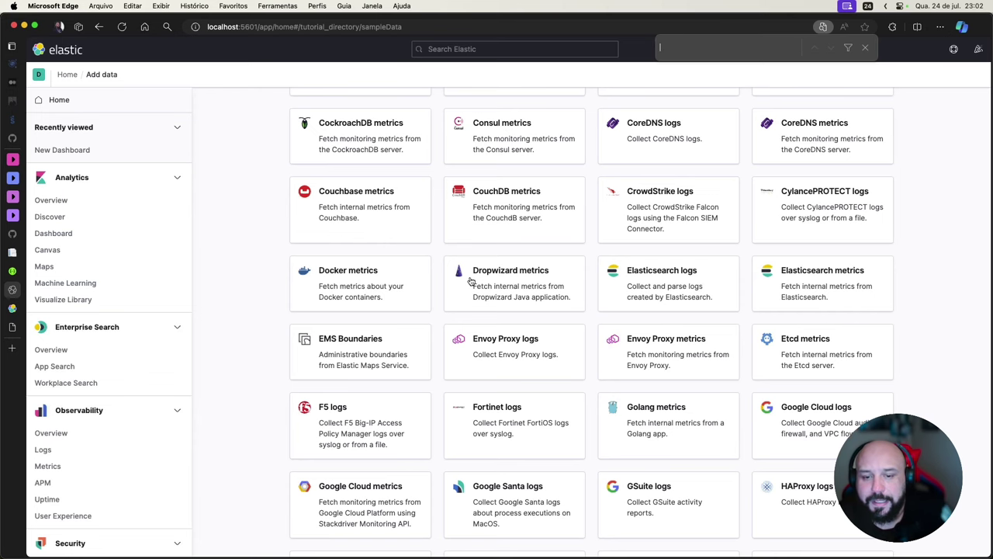
Look through the rest of the data source catalogue down to Zscaler Logs, and dismiss the Elastic Agent and Fleet Beta announcement.
{"action": "scroll", "coordinate": [496, 322], "scroll_direction": "down", "scroll_amount": 5}
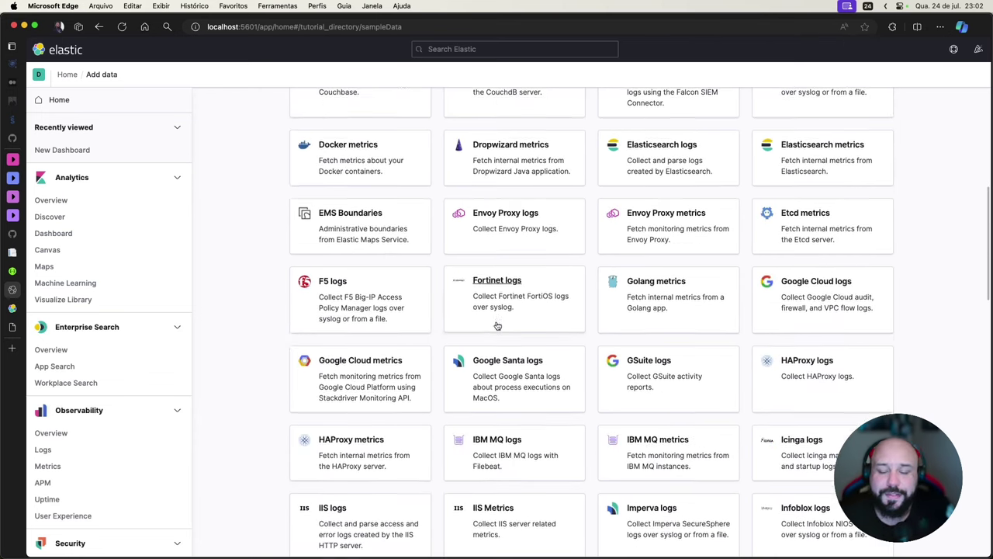
{"action": "scroll", "coordinate": [497, 326], "scroll_direction": "down", "scroll_amount": 5}
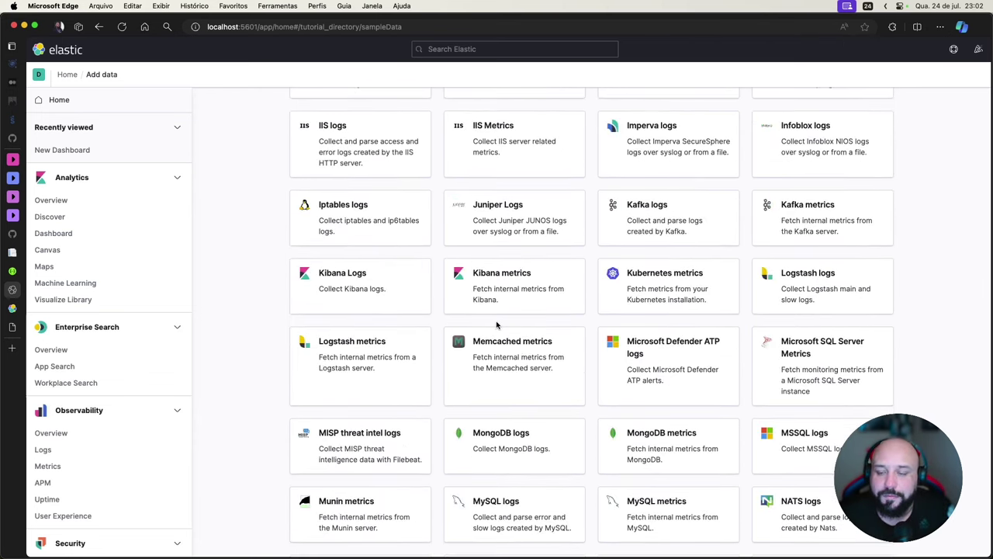
{"action": "scroll", "coordinate": [496, 326], "scroll_direction": "down", "scroll_amount": 5}
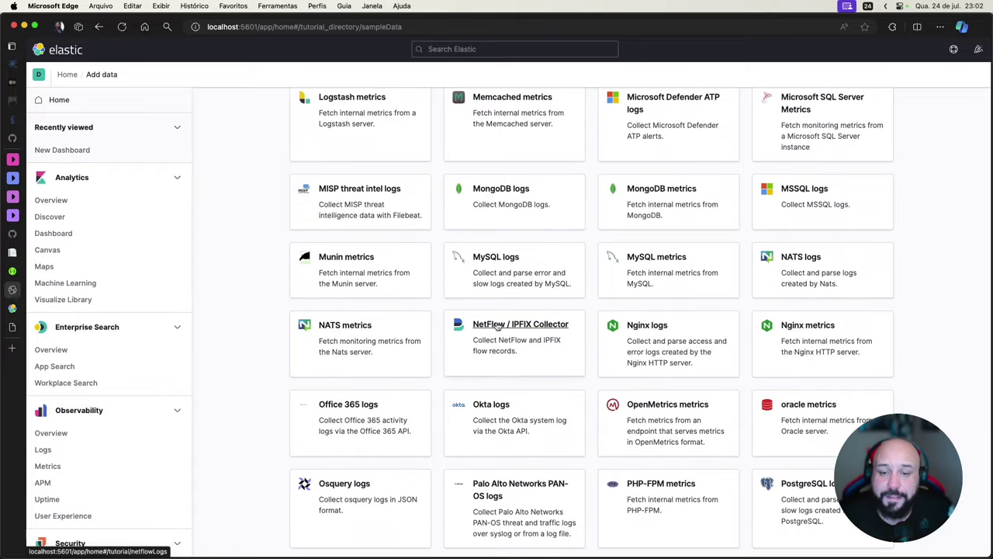
{"action": "scroll", "coordinate": [497, 326], "scroll_direction": "up", "scroll_amount": 3}
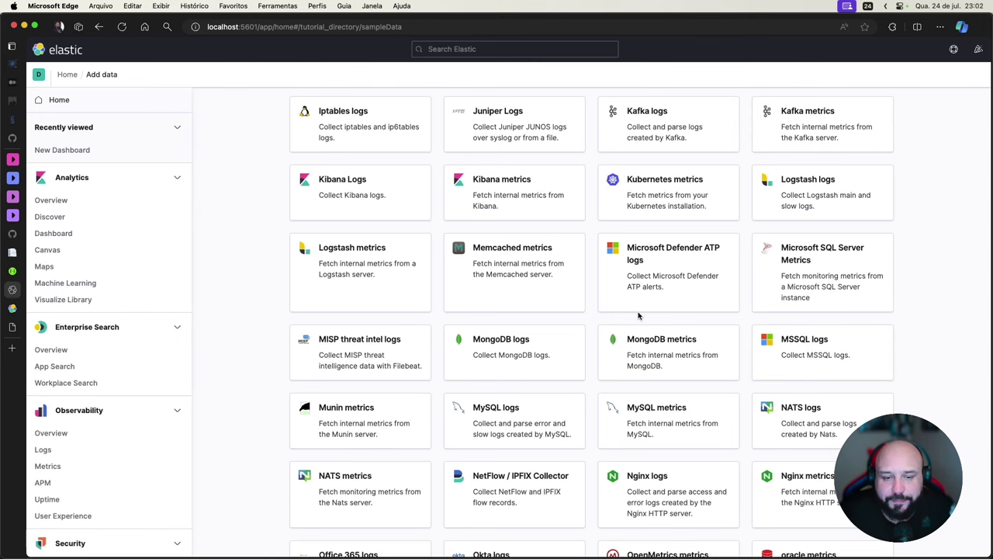
{"action": "scroll", "coordinate": [639, 315], "scroll_direction": "down", "scroll_amount": 10}
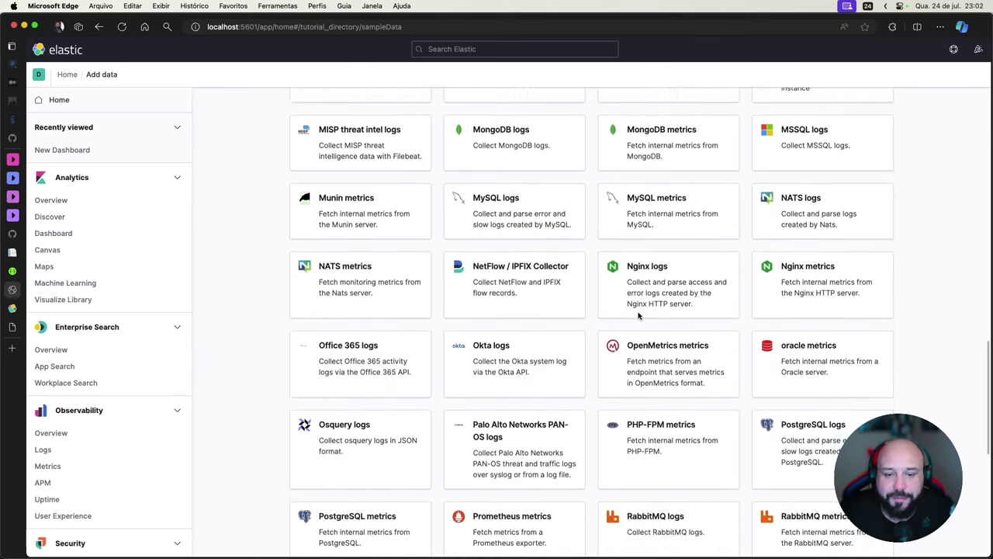
{"action": "scroll", "coordinate": [639, 315], "scroll_direction": "down", "scroll_amount": 9}
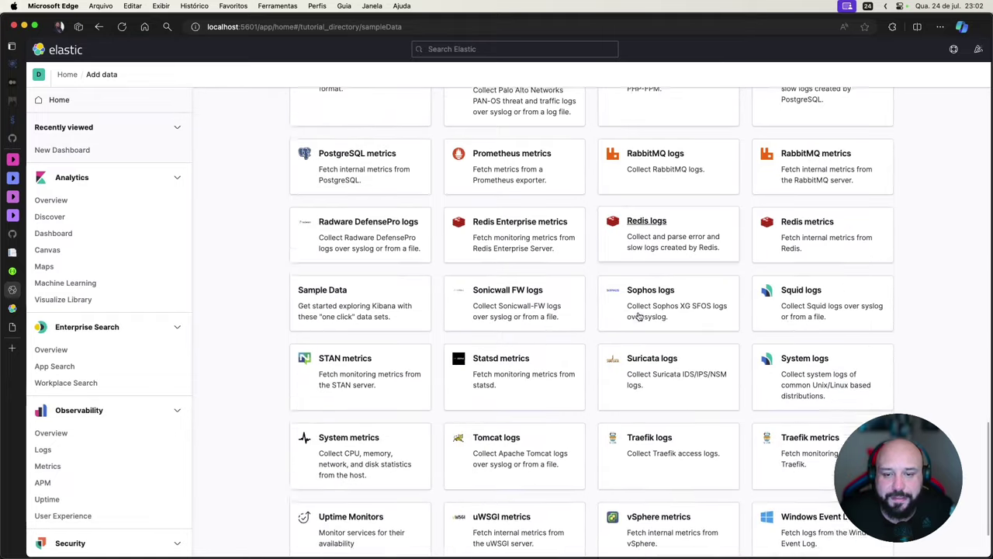
{"action": "scroll", "coordinate": [581, 306], "scroll_direction": "down", "scroll_amount": 1}
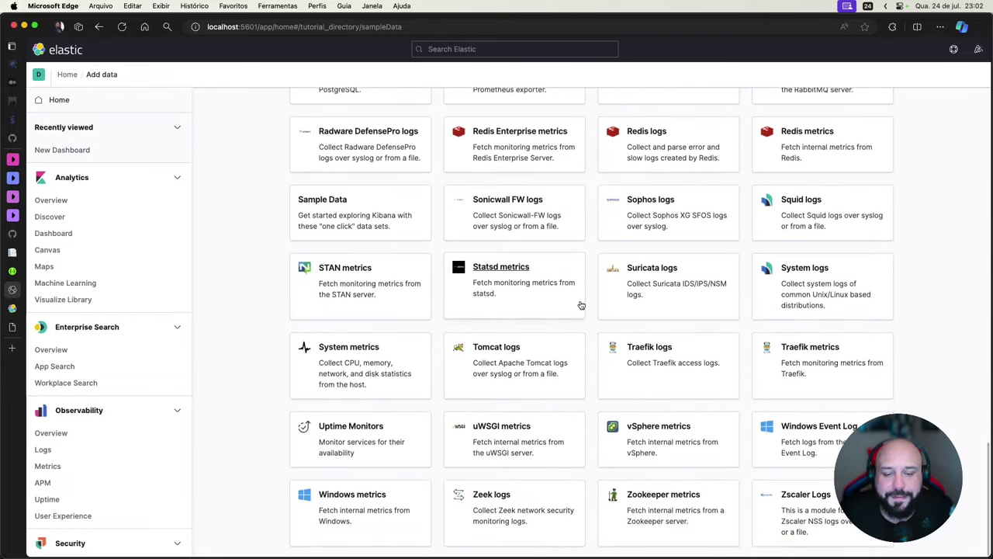
{"action": "scroll", "coordinate": [667, 468], "scroll_direction": "up", "scroll_amount": 20}
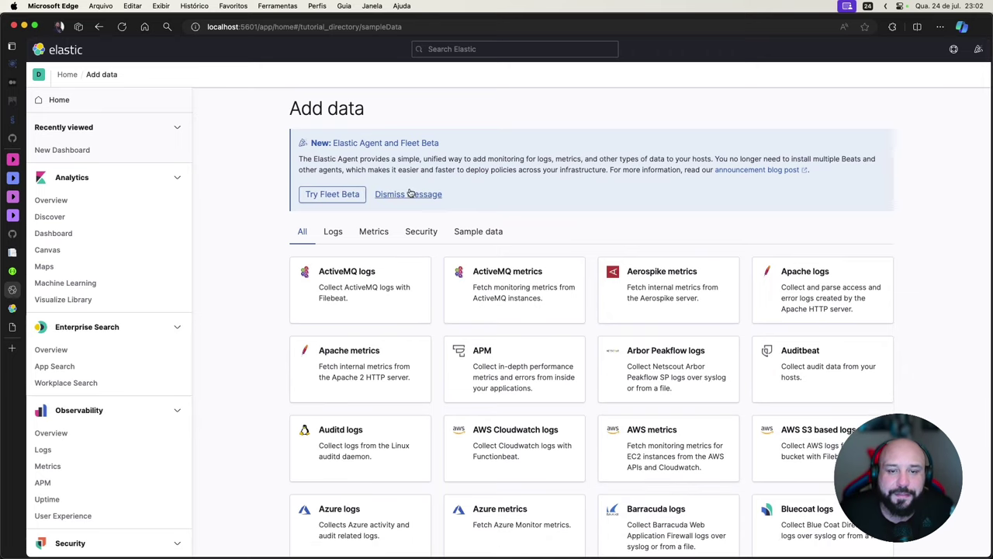
{"action": "left_click", "coordinate": [408, 195]}
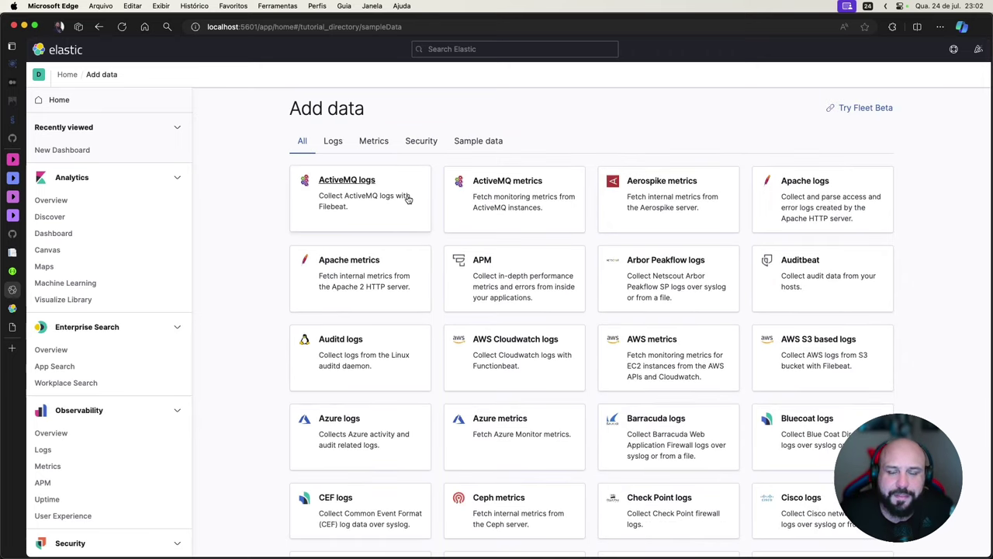